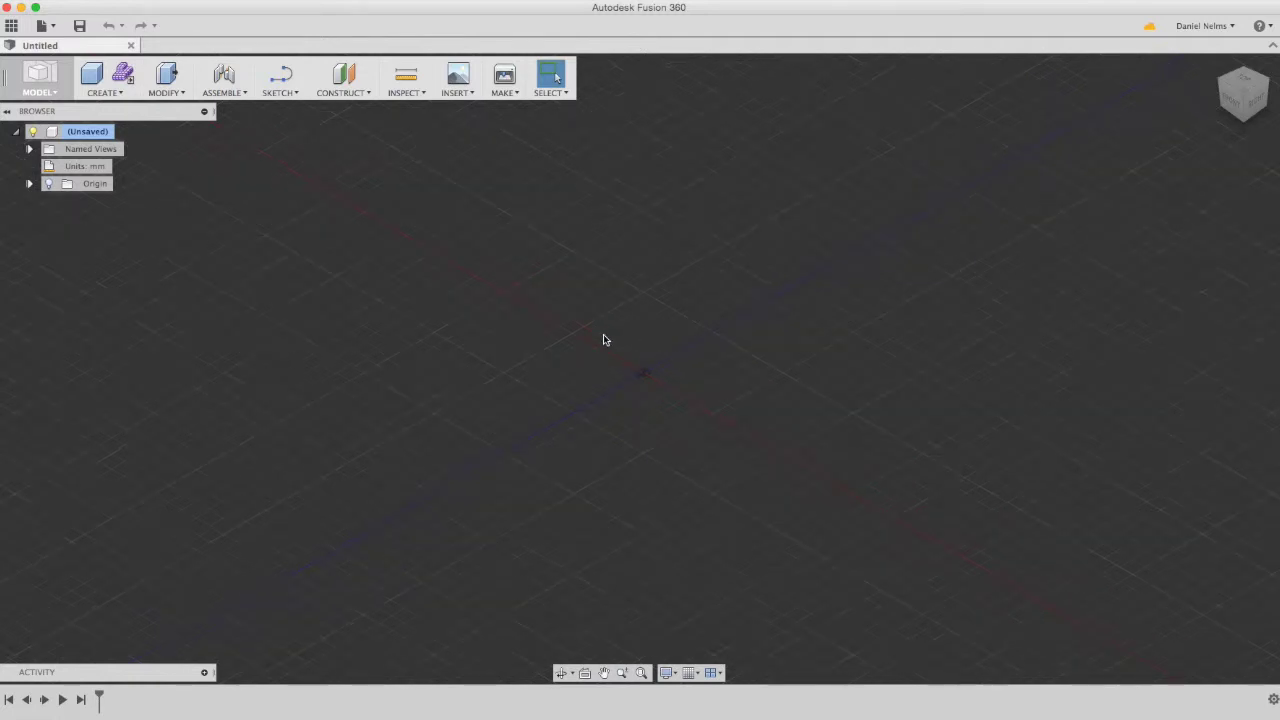
Attach the image IMG_0655.JPG from the Downloads folder as a canvas on the front plane, keeping its default placement and scale.
{"action": "scroll", "coordinate": [603, 340], "scroll_direction": "down", "scroll_amount": 5}
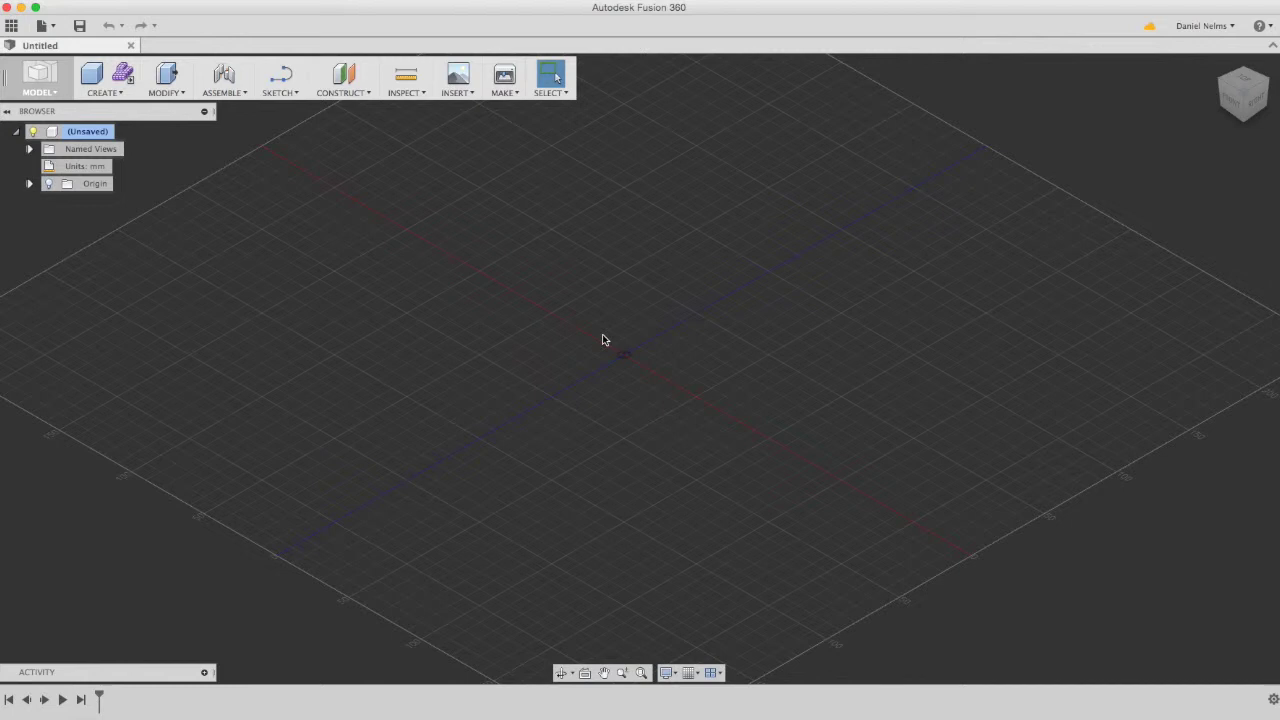
{"action": "scroll", "coordinate": [603, 340], "scroll_direction": "up", "scroll_amount": 5}
{"action": "left_click", "coordinate": [1234, 103]}
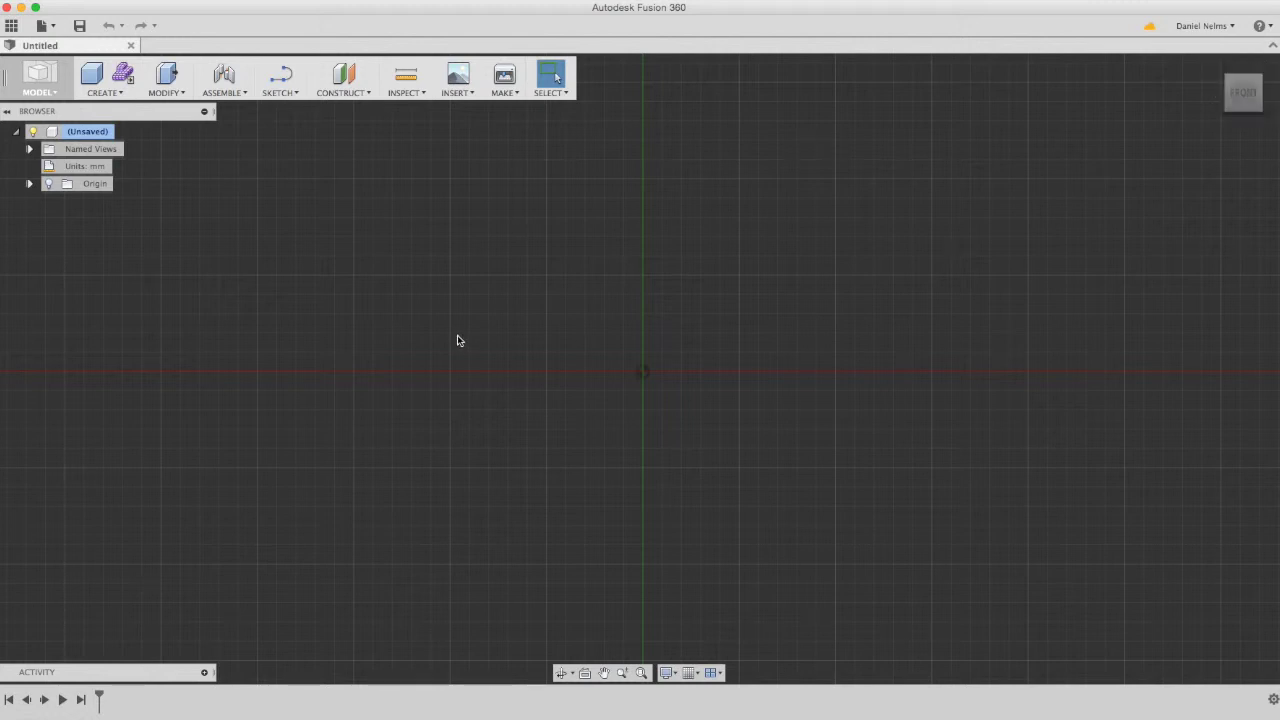
{"action": "left_click", "coordinate": [462, 93]}
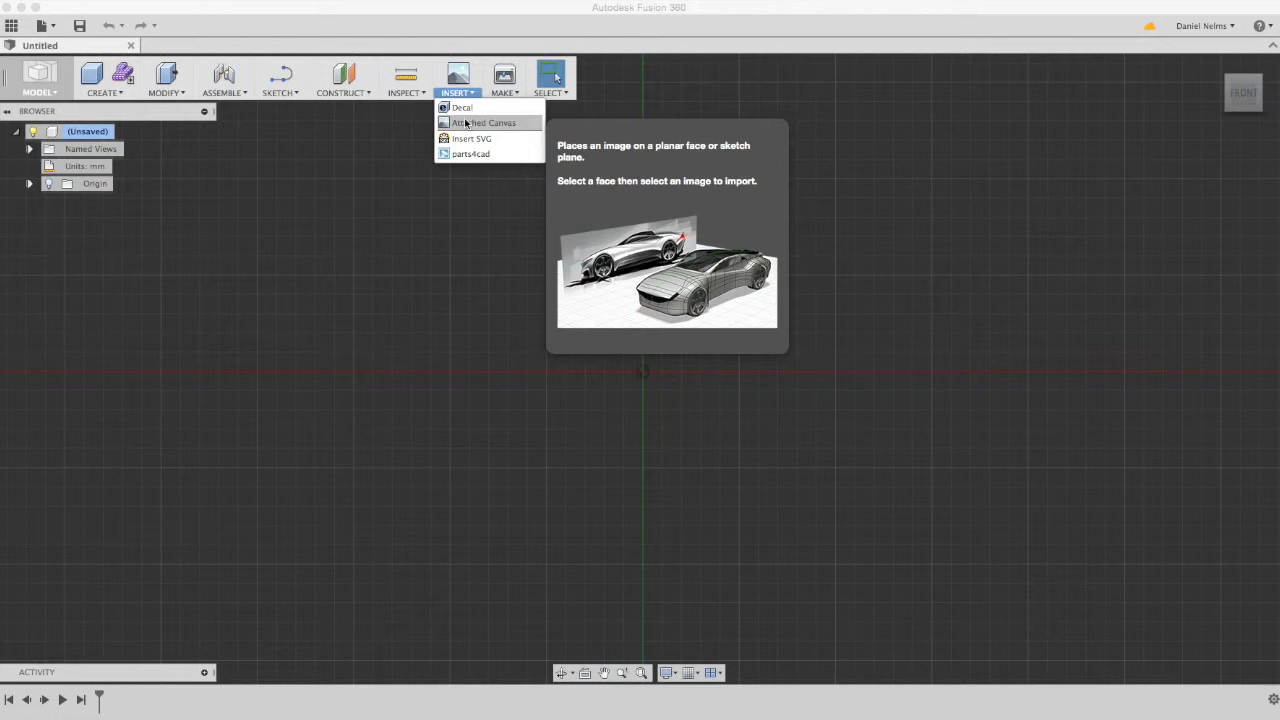
{"action": "left_click", "coordinate": [464, 123]}
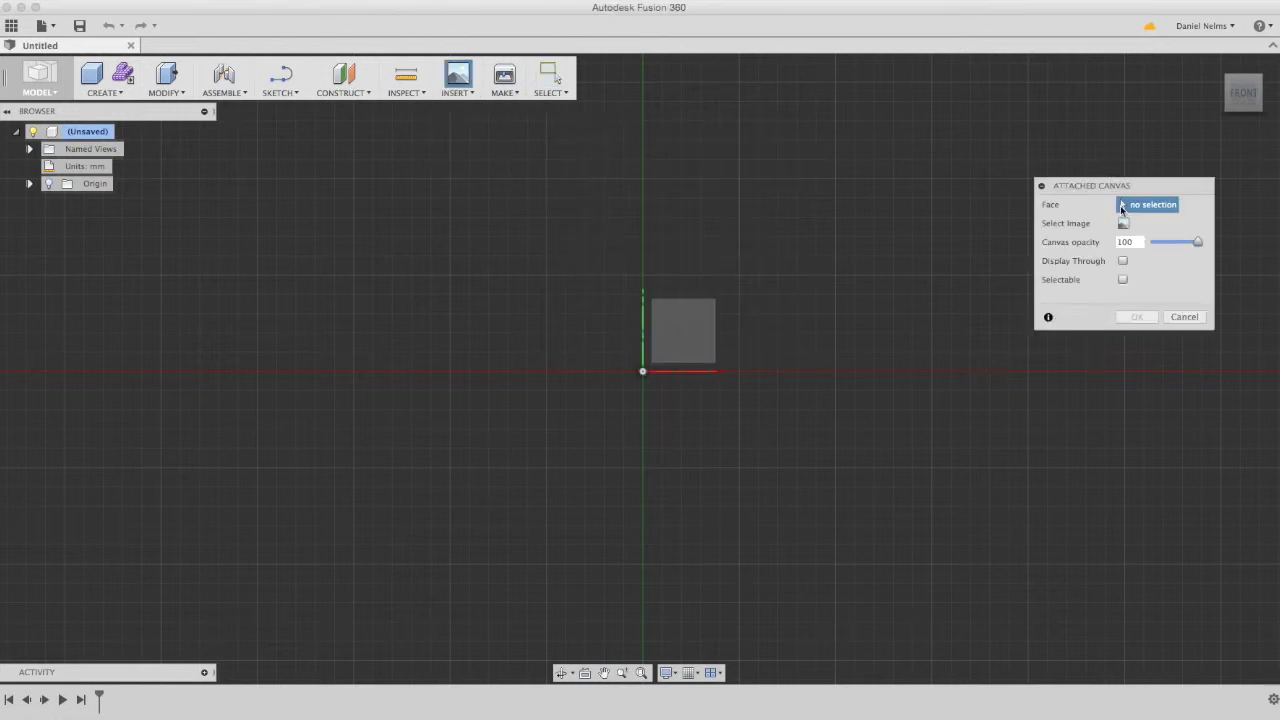
{"action": "left_click", "coordinate": [1124, 227]}
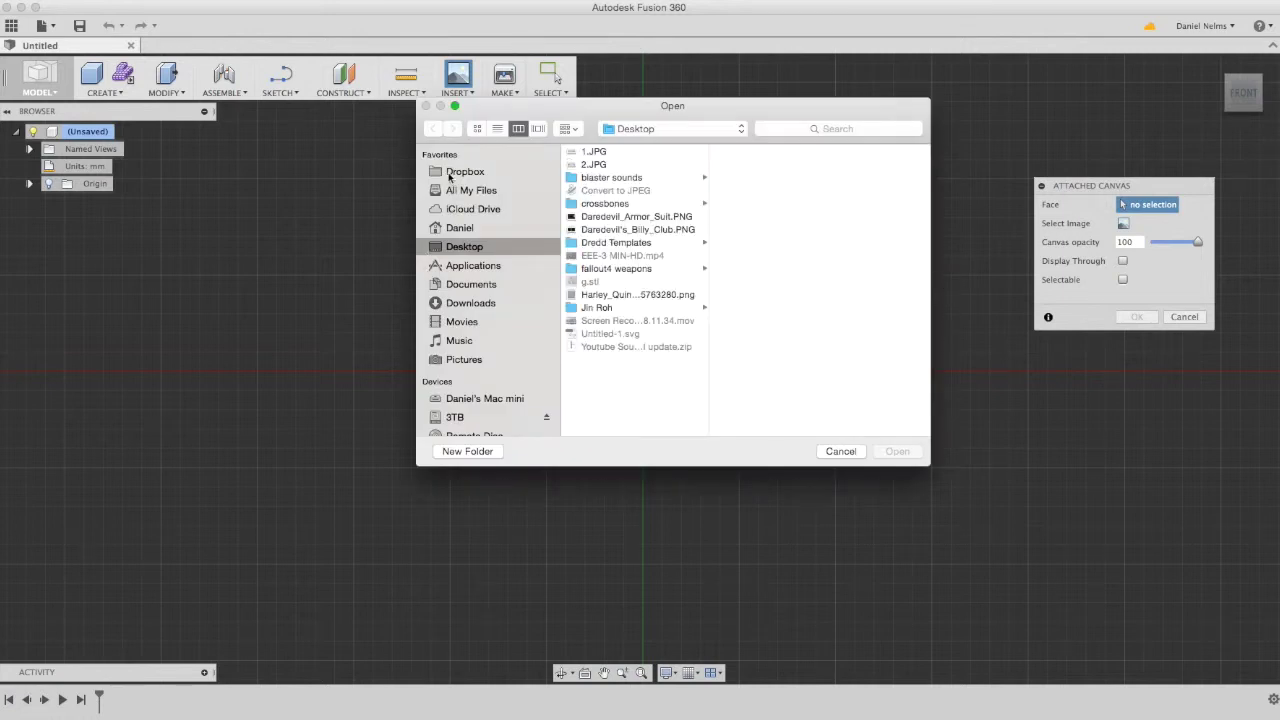
{"action": "left_click", "coordinate": [458, 303]}
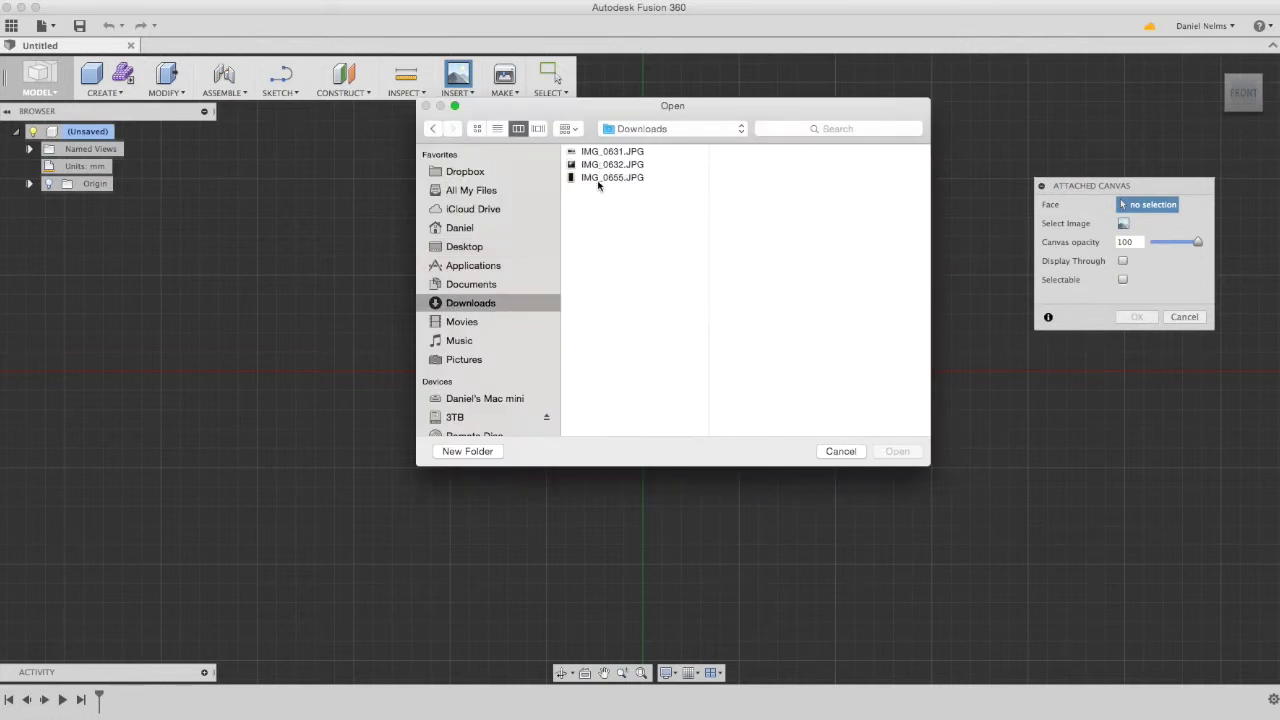
{"action": "left_click", "coordinate": [595, 181]}
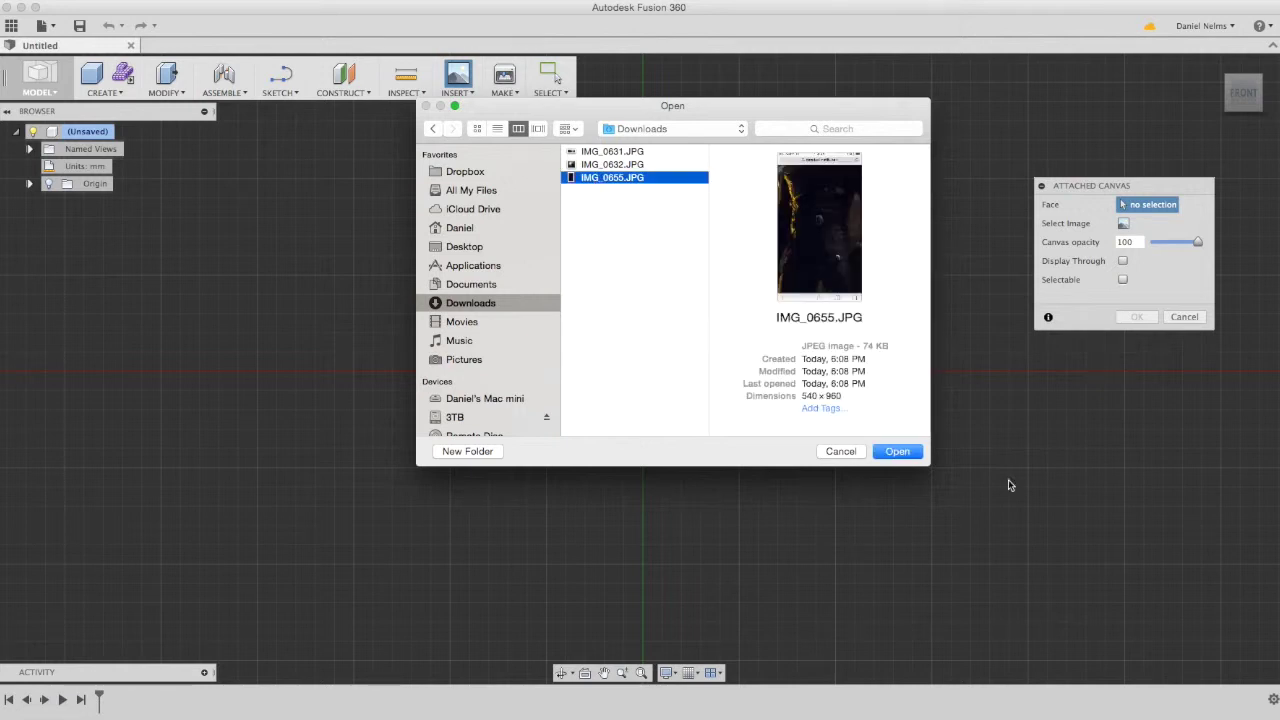
{"action": "left_click", "coordinate": [895, 452]}
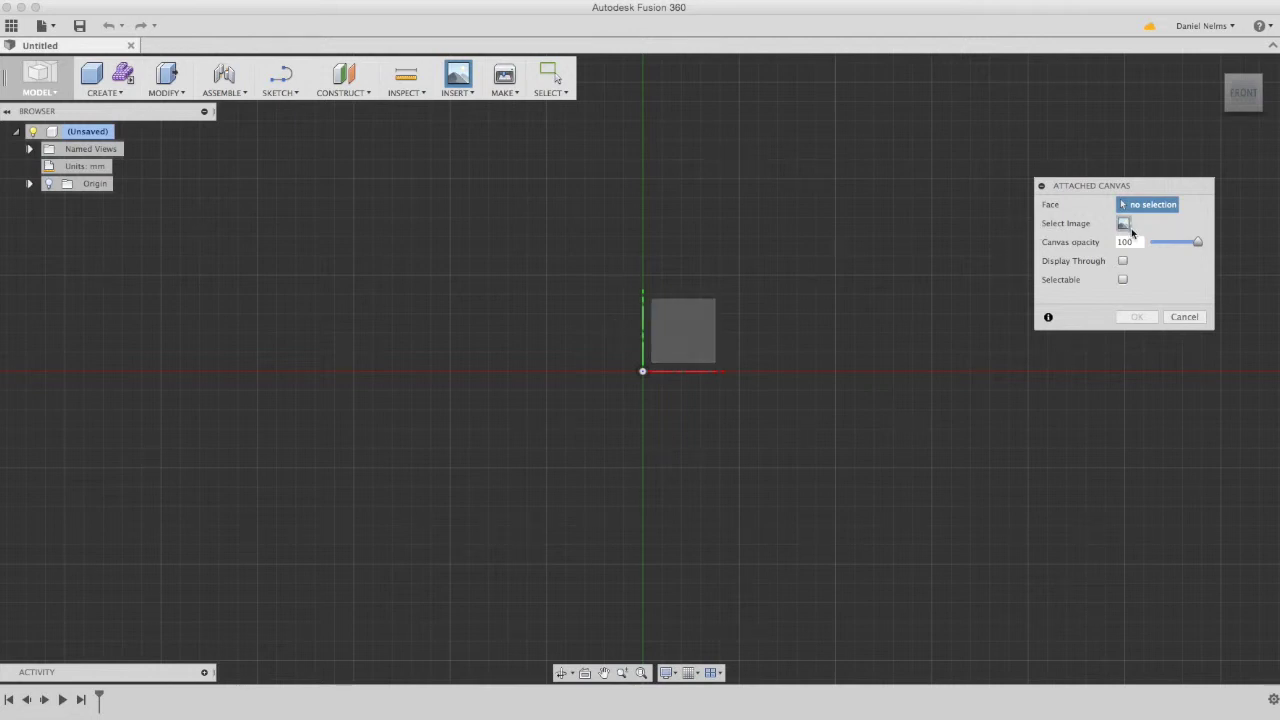
{"action": "left_click_drag", "start_coordinate": [680, 336], "coordinate": [706, 355]}
{"action": "left_click", "coordinate": [666, 311]}
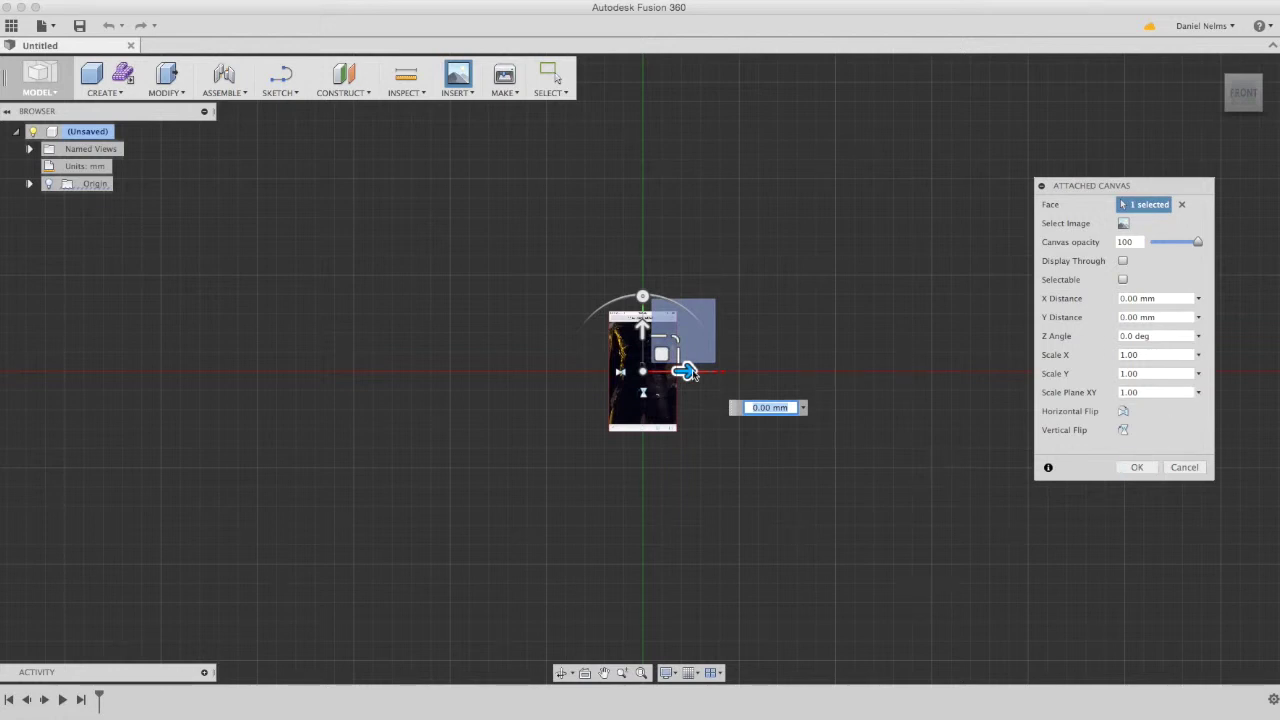
{"action": "left_click", "coordinate": [1137, 467]}
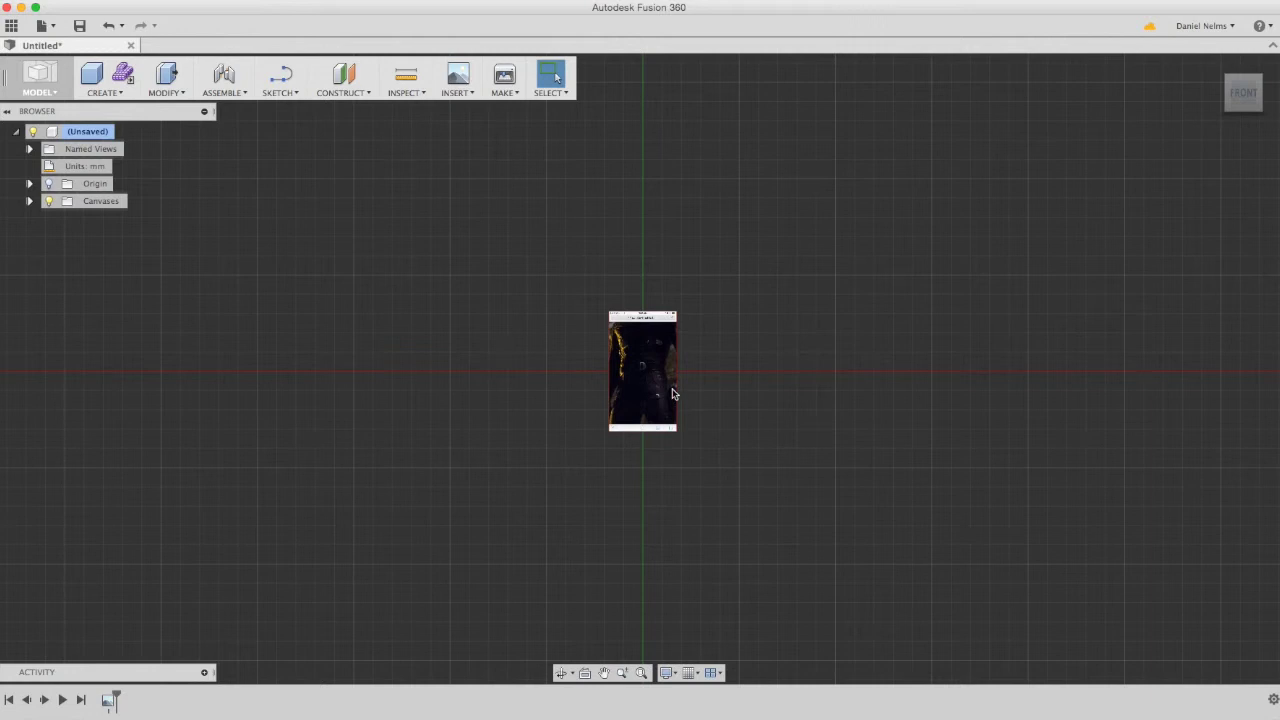
Examine the belt buckle at the centre of the attached reference image.
{"action": "scroll", "coordinate": [671, 392], "scroll_direction": "up", "scroll_amount": 5}
{"action": "scroll", "coordinate": [670, 393], "scroll_direction": "up", "scroll_amount": 5}
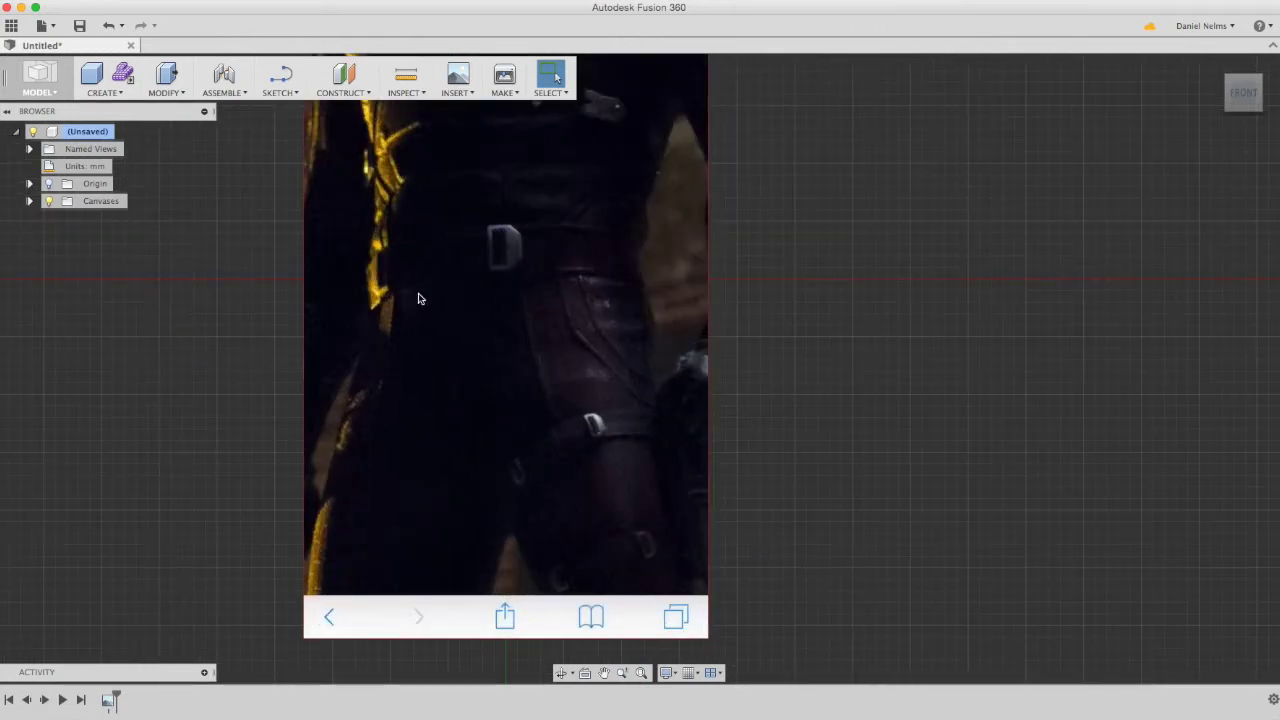
{"action": "middle_click_drag", "start_coordinate": [437, 320], "coordinate": [639, 467]}
{"action": "scroll", "coordinate": [680, 425], "scroll_direction": "down", "scroll_amount": 3}
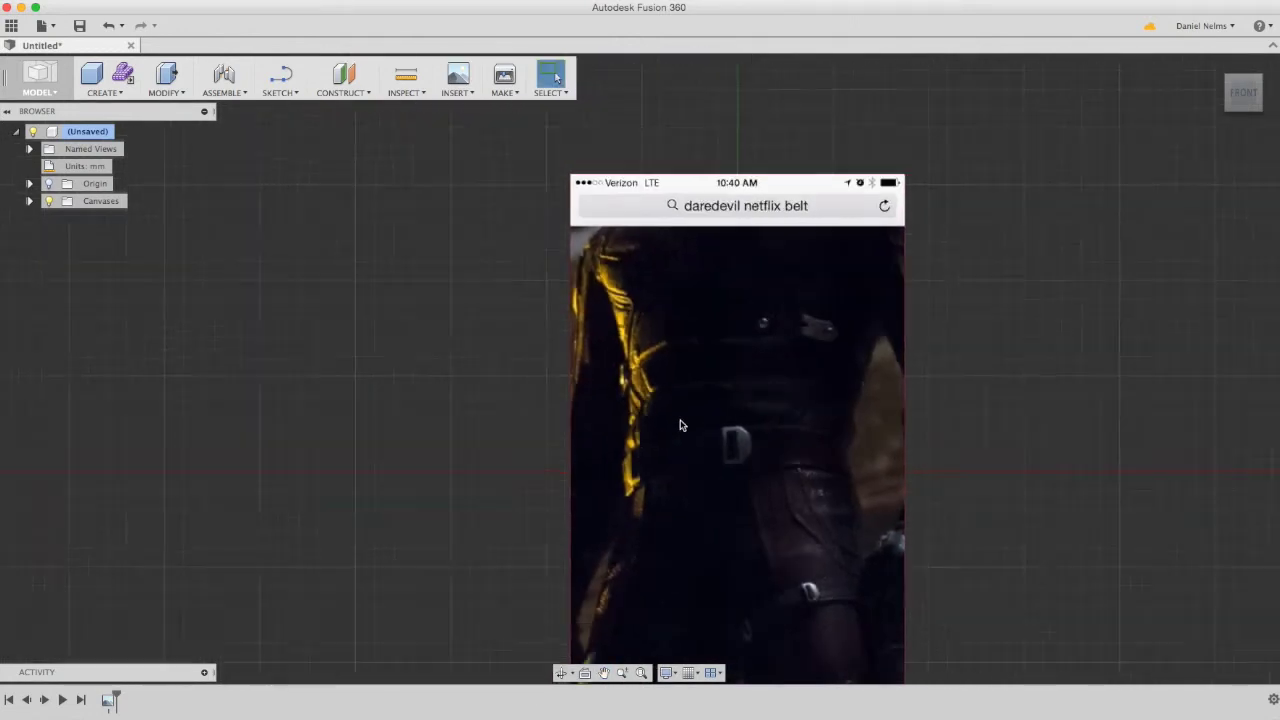
{"action": "middle_click_drag", "start_coordinate": [741, 458], "coordinate": [663, 366]}
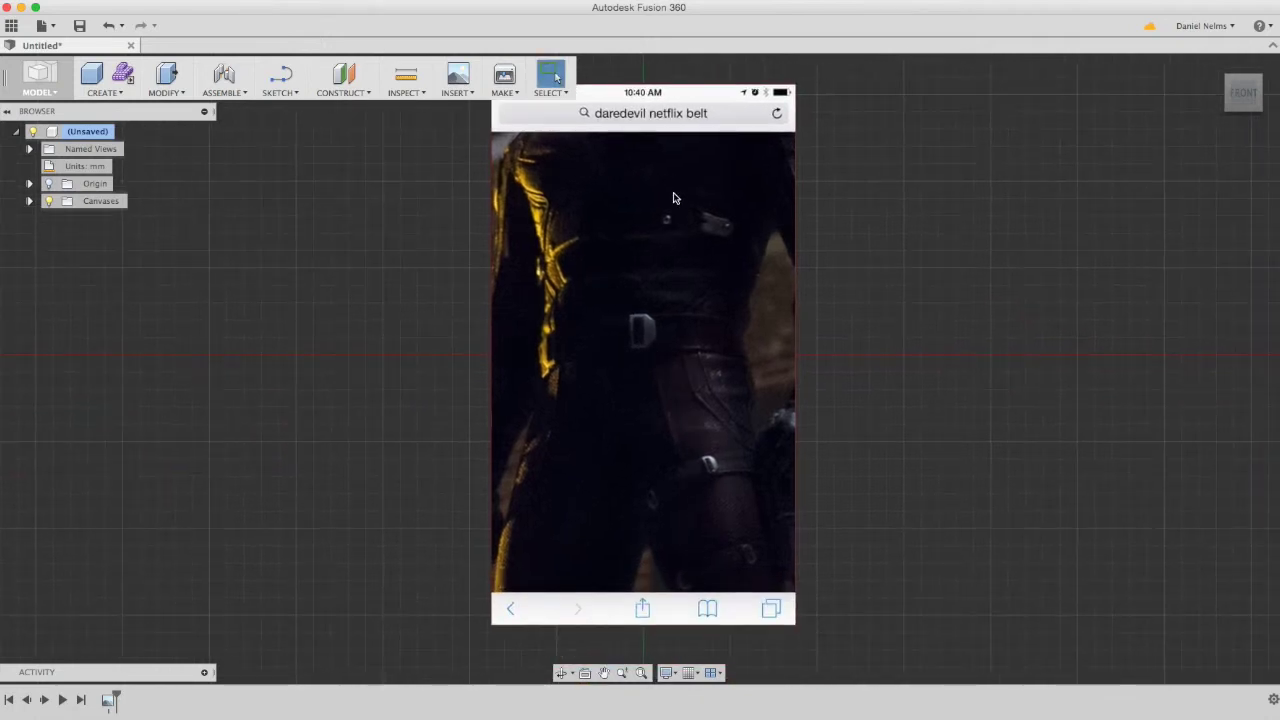
{"action": "scroll", "coordinate": [665, 330], "scroll_direction": "up", "scroll_amount": 5}
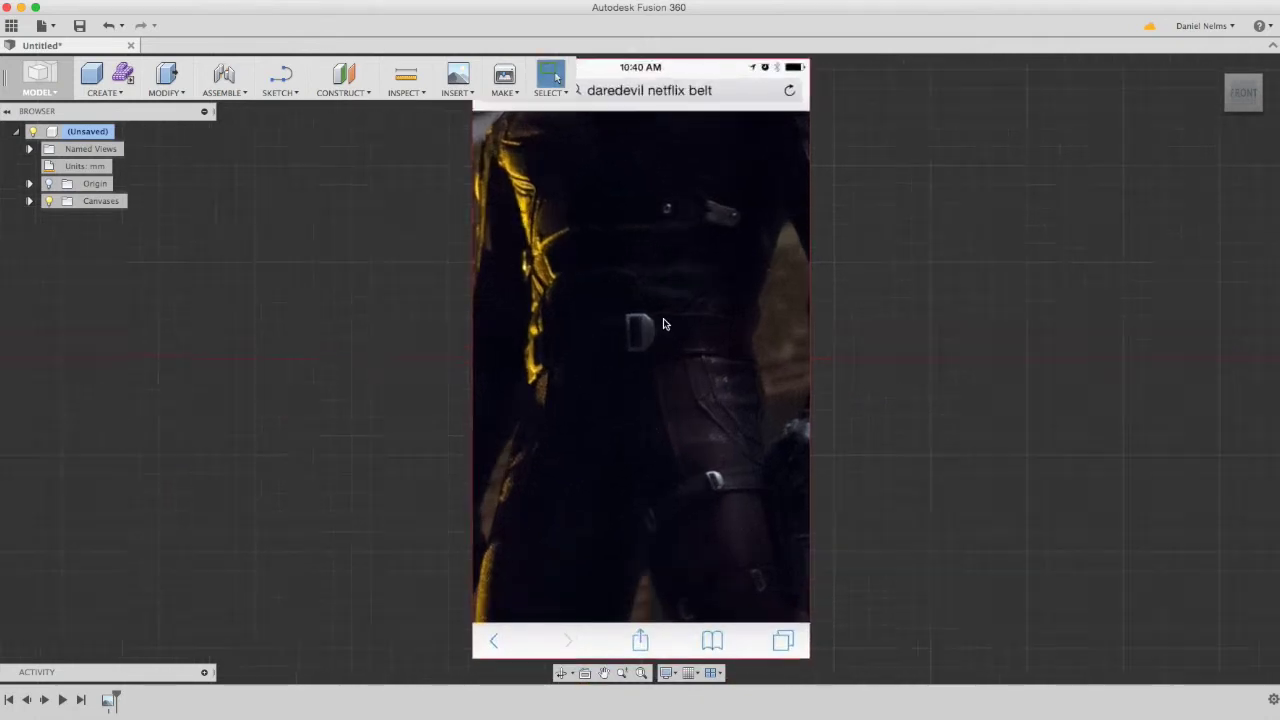
{"action": "scroll", "coordinate": [681, 375], "scroll_direction": "down", "scroll_amount": 4}
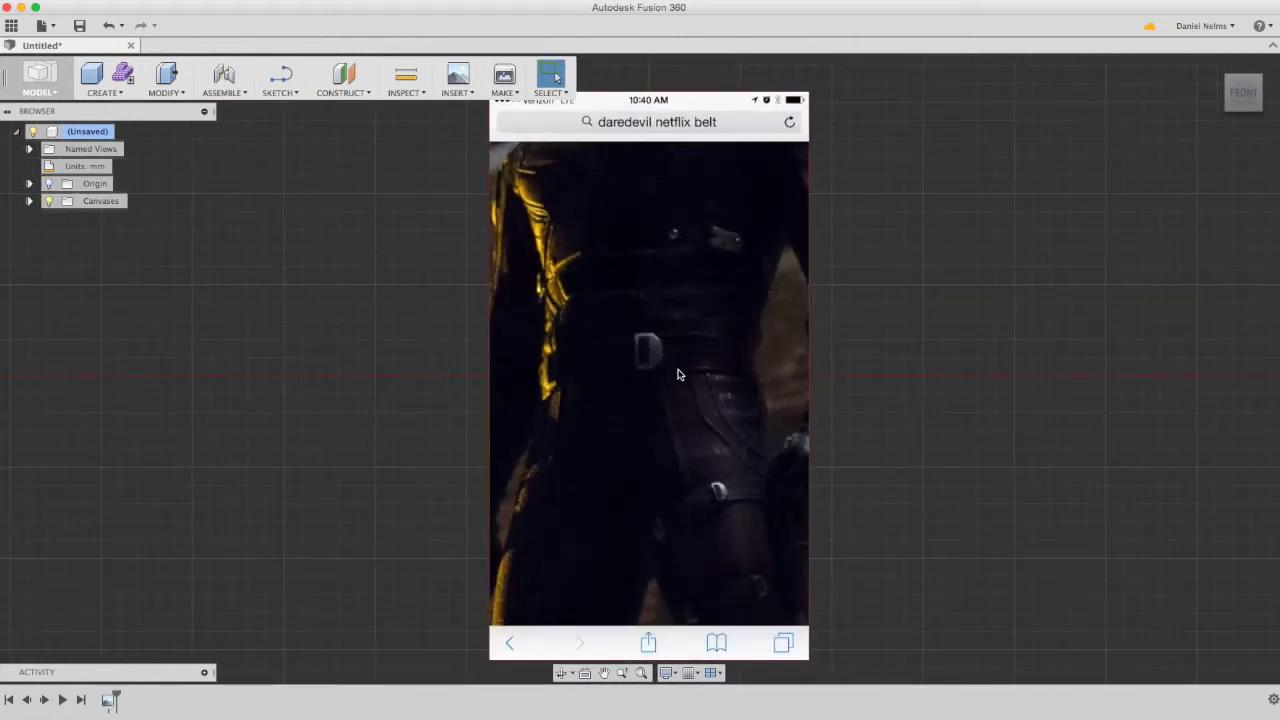
{"action": "scroll", "coordinate": [677, 374], "scroll_direction": "up", "scroll_amount": 3}
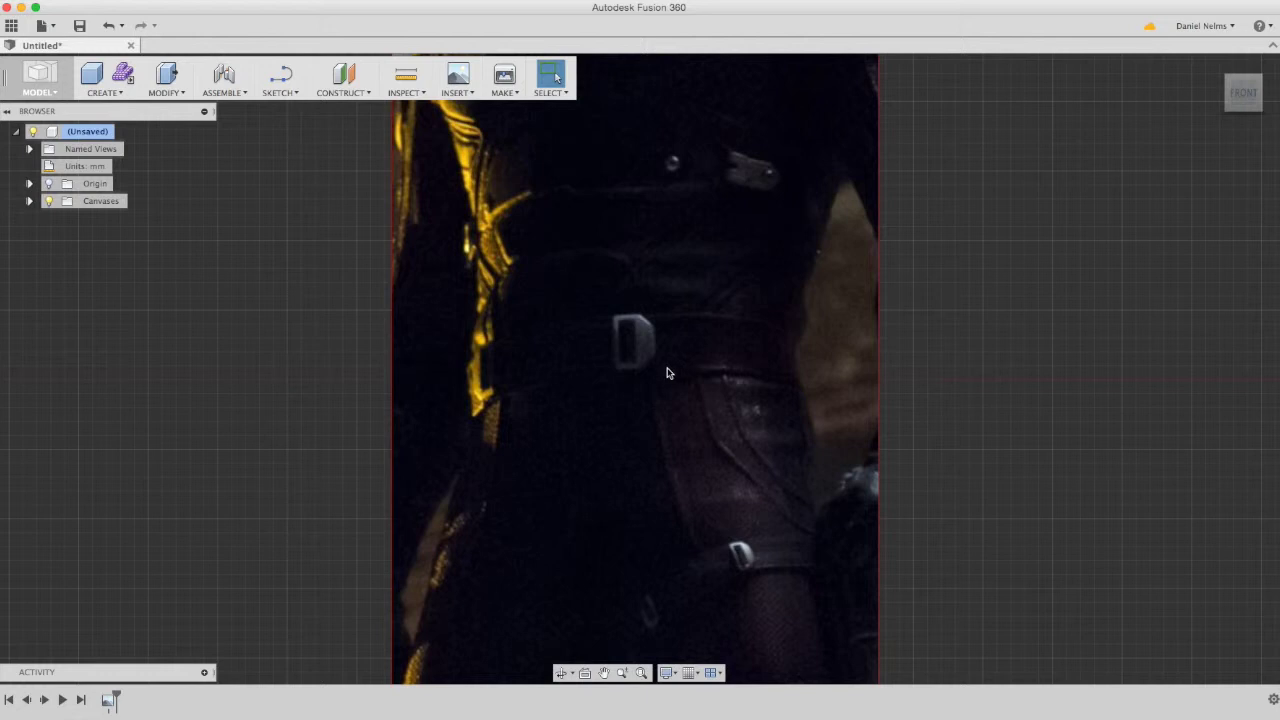
{"action": "scroll", "coordinate": [670, 372], "scroll_direction": "up", "scroll_amount": 2}
{"action": "scroll", "coordinate": [665, 372], "scroll_direction": "down", "scroll_amount": 4}
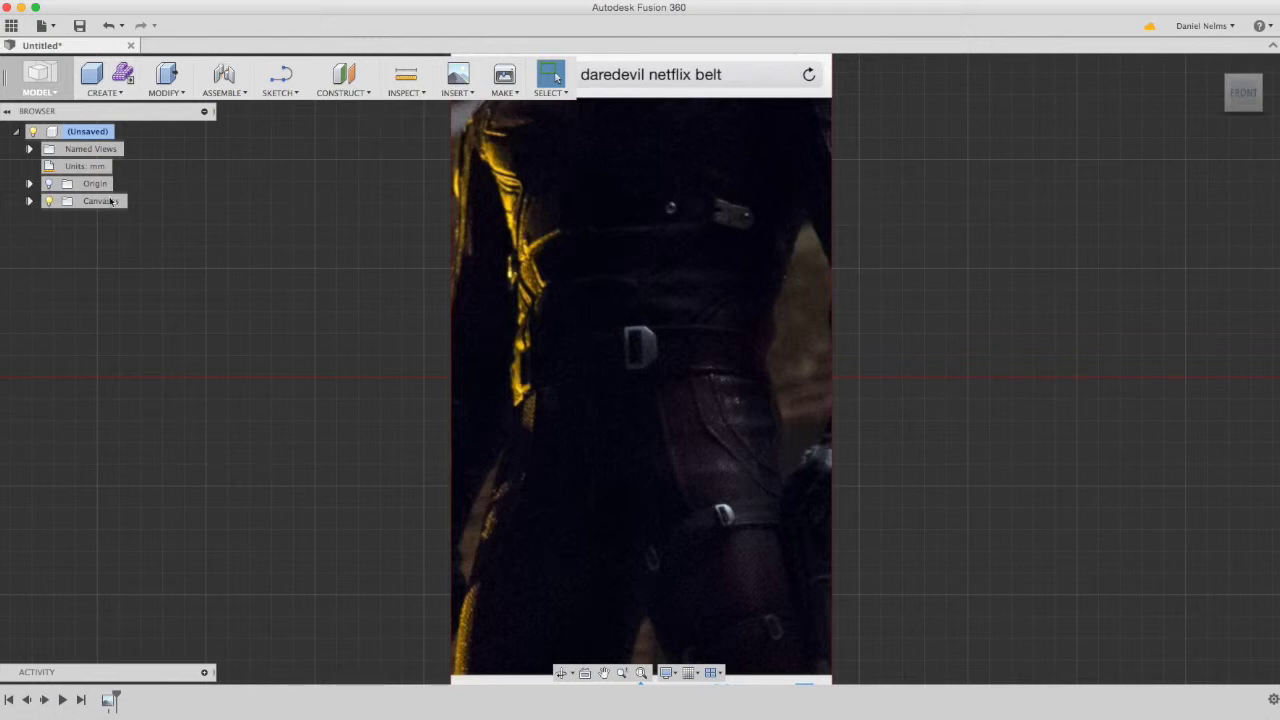
Calibrate the IMG_0655 canvas by picking two points spanning the belt buckle's height and setting that distance to 60 mm.
{"action": "left_click", "coordinate": [29, 201]}
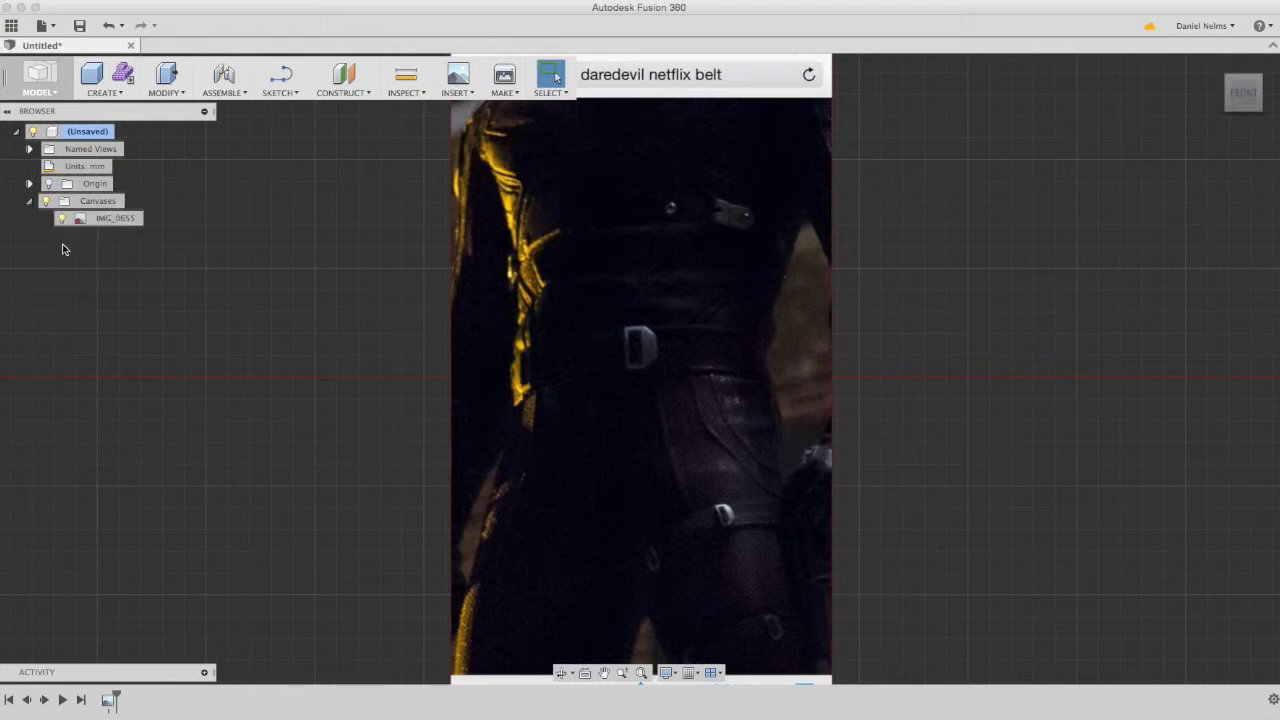
{"action": "left_click", "coordinate": [112, 219]}
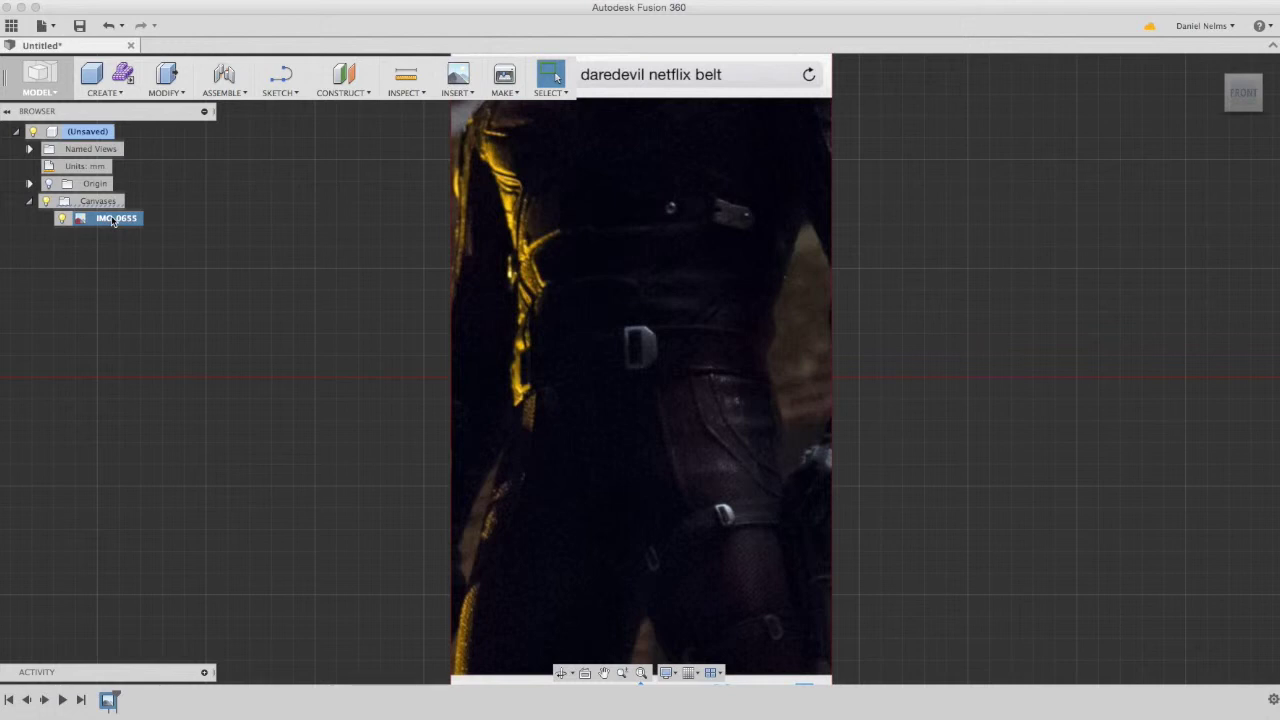
{"action": "right_click", "coordinate": [114, 219]}
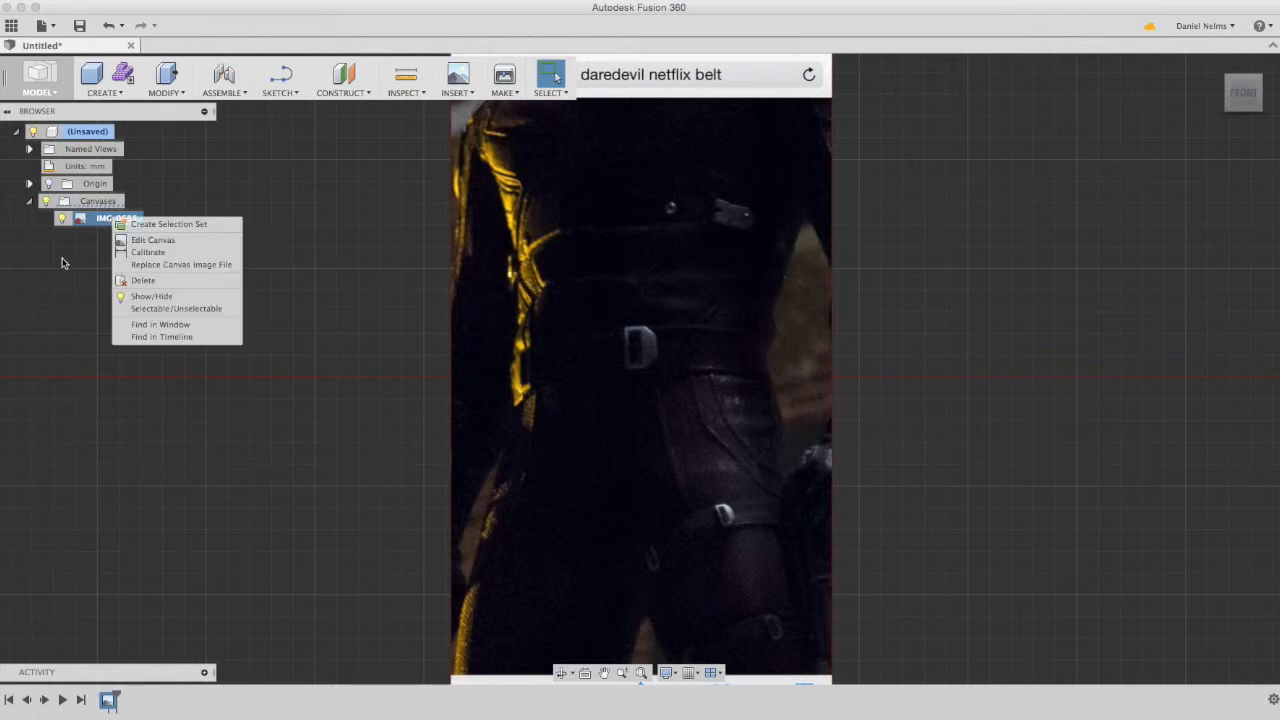
{"action": "left_click", "coordinate": [140, 253]}
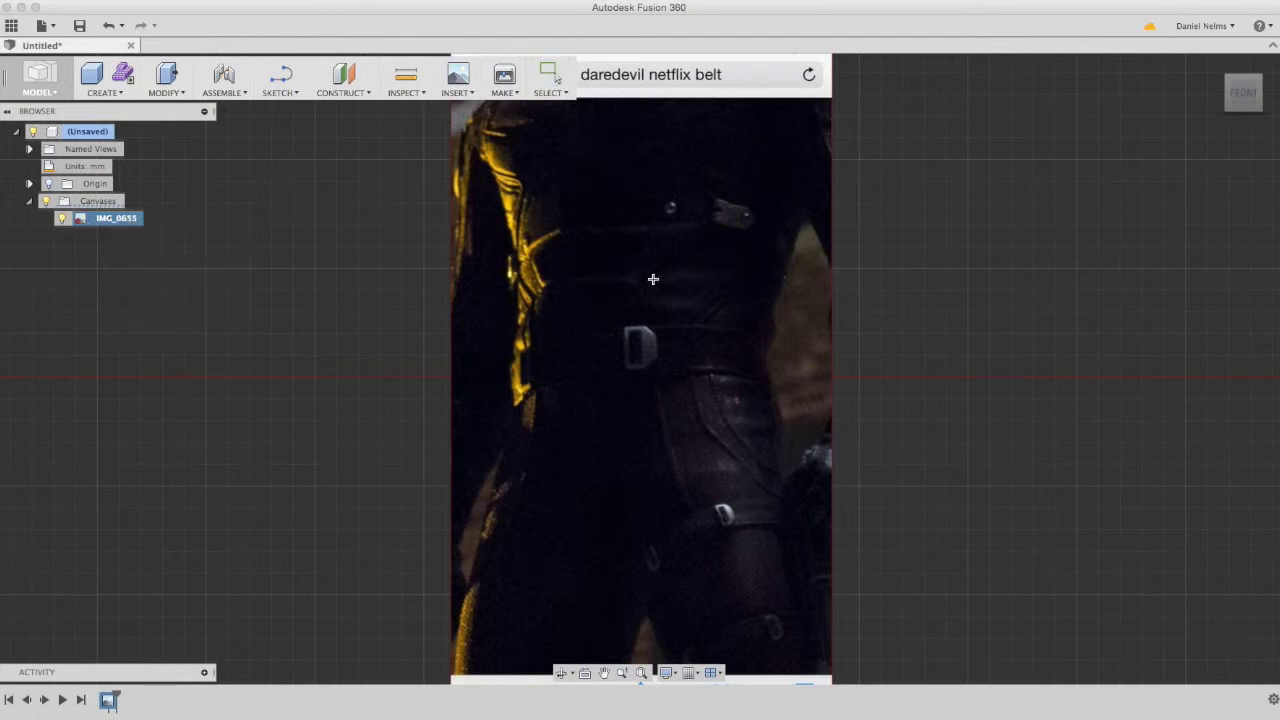
{"action": "scroll", "coordinate": [670, 344], "scroll_direction": "up", "scroll_amount": 2}
{"action": "scroll", "coordinate": [670, 344], "scroll_direction": "up", "scroll_amount": 3}
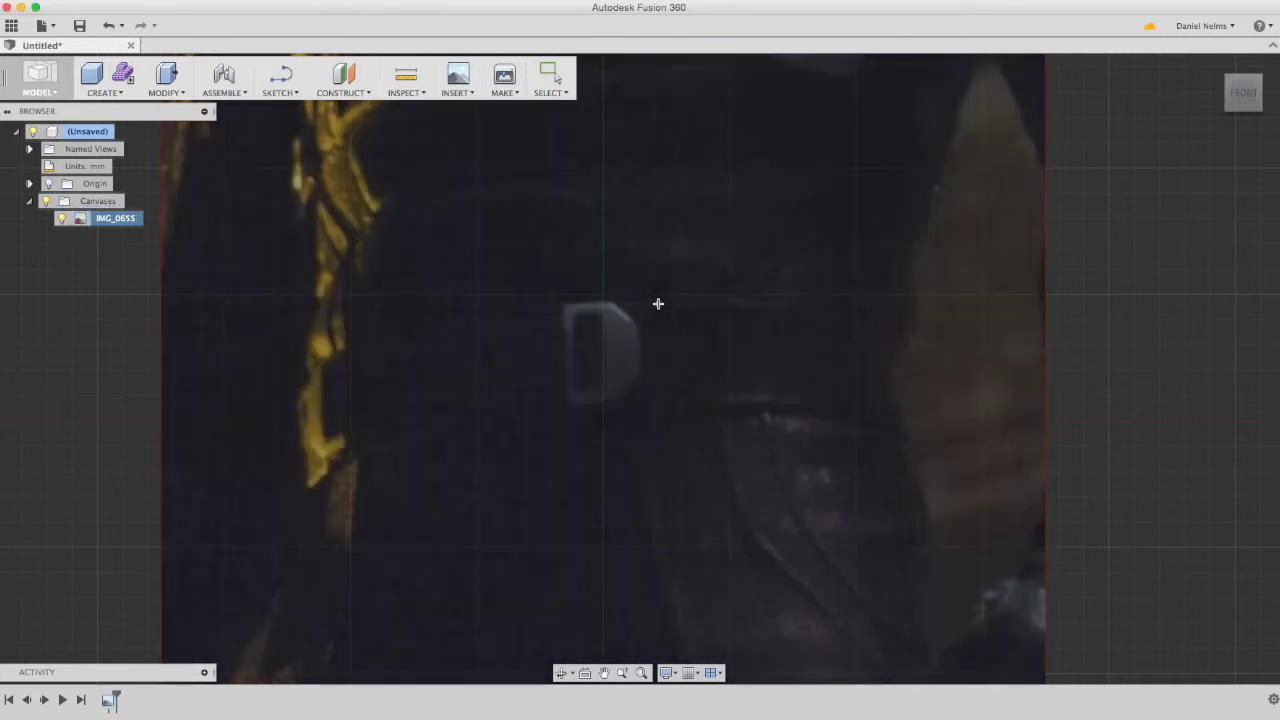
{"action": "left_click", "coordinate": [658, 303]}
{"action": "left_click", "coordinate": [658, 397]}
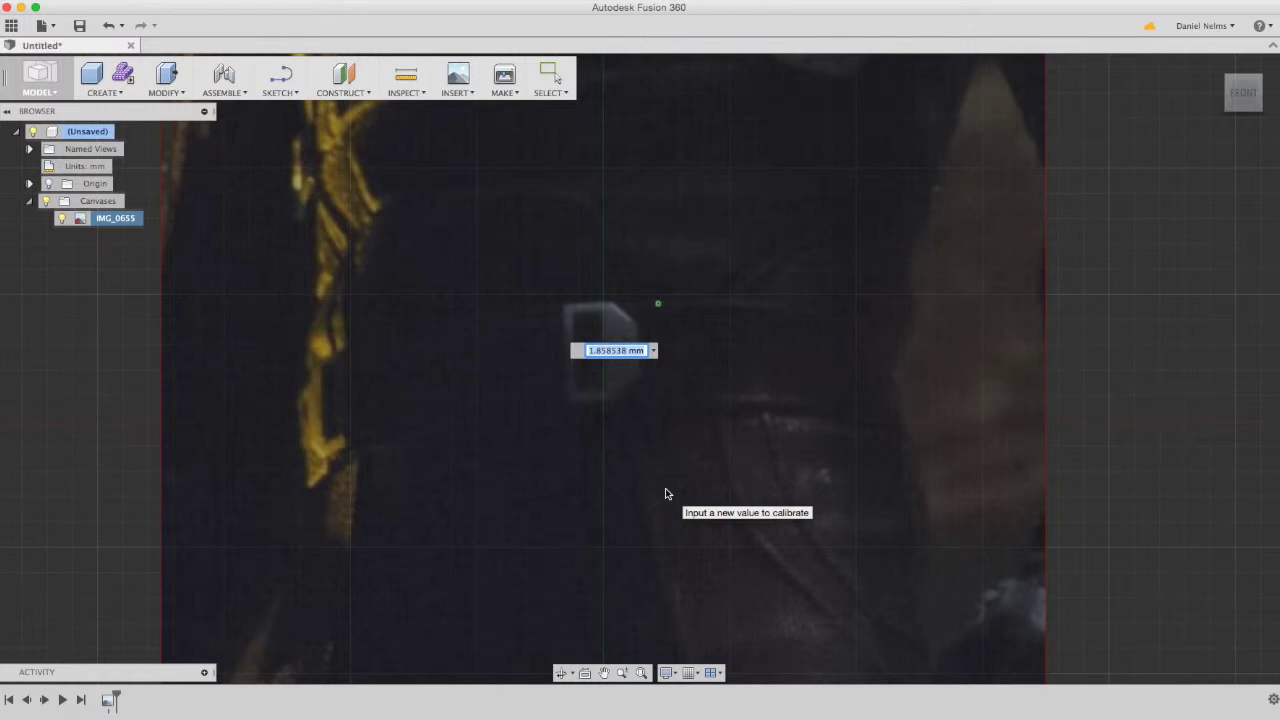
{"action": "type", "text": "6"}
{"action": "key", "text": "Return"}
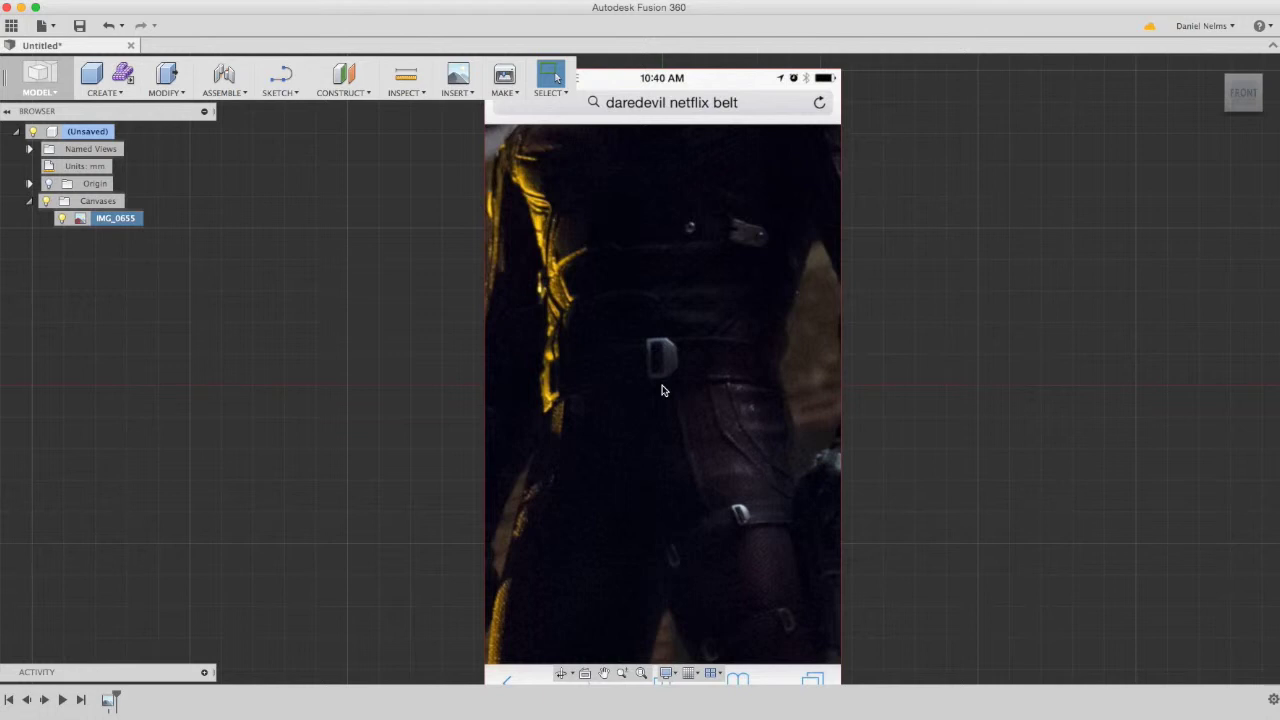
{"action": "scroll", "coordinate": [662, 390], "scroll_direction": "up", "scroll_amount": 4}
{"action": "scroll", "coordinate": [662, 390], "scroll_direction": "down", "scroll_amount": 5}
{"action": "scroll", "coordinate": [662, 390], "scroll_direction": "up", "scroll_amount": 6}
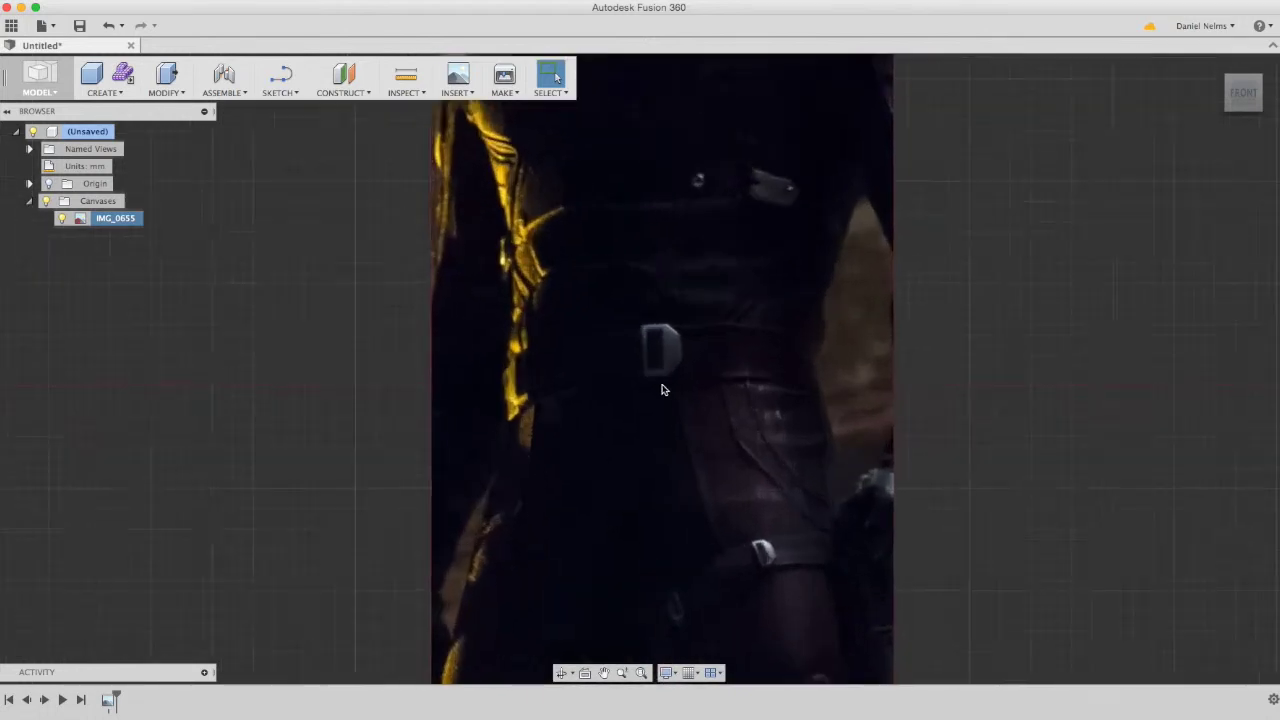
{"action": "scroll", "coordinate": [662, 390], "scroll_direction": "down", "scroll_amount": 2}
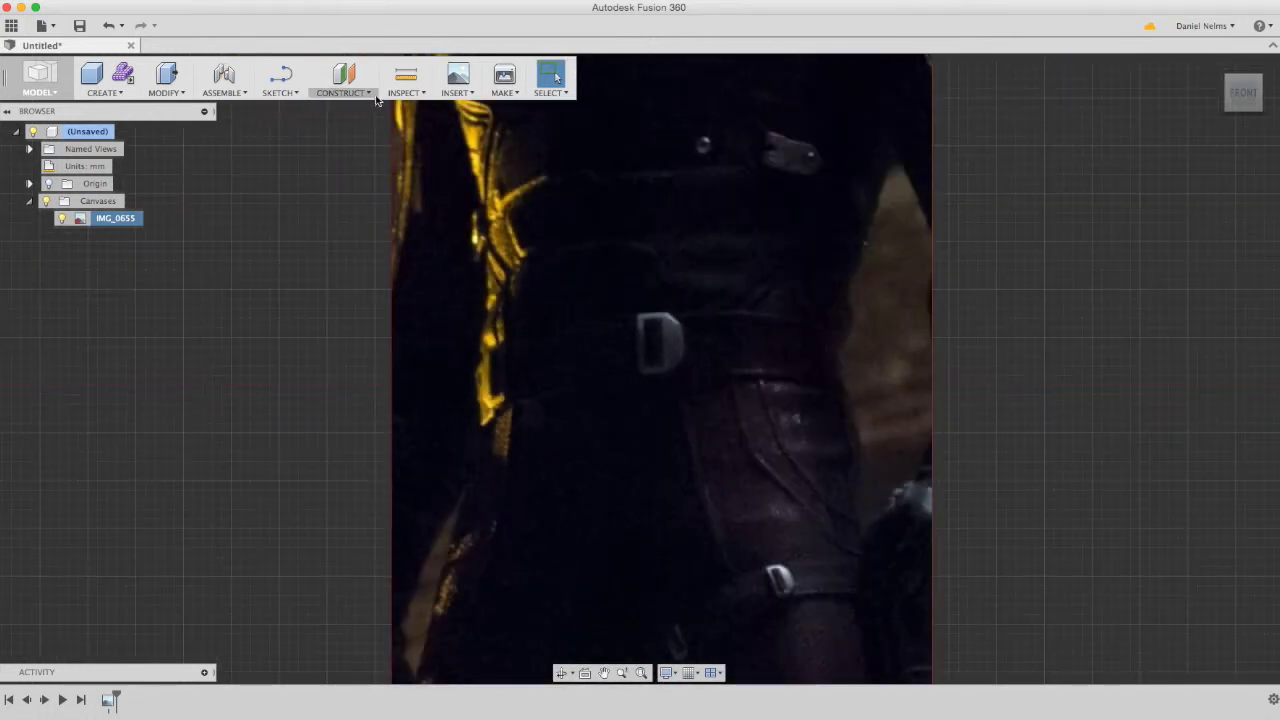
{"action": "left_click", "coordinate": [405, 76]}
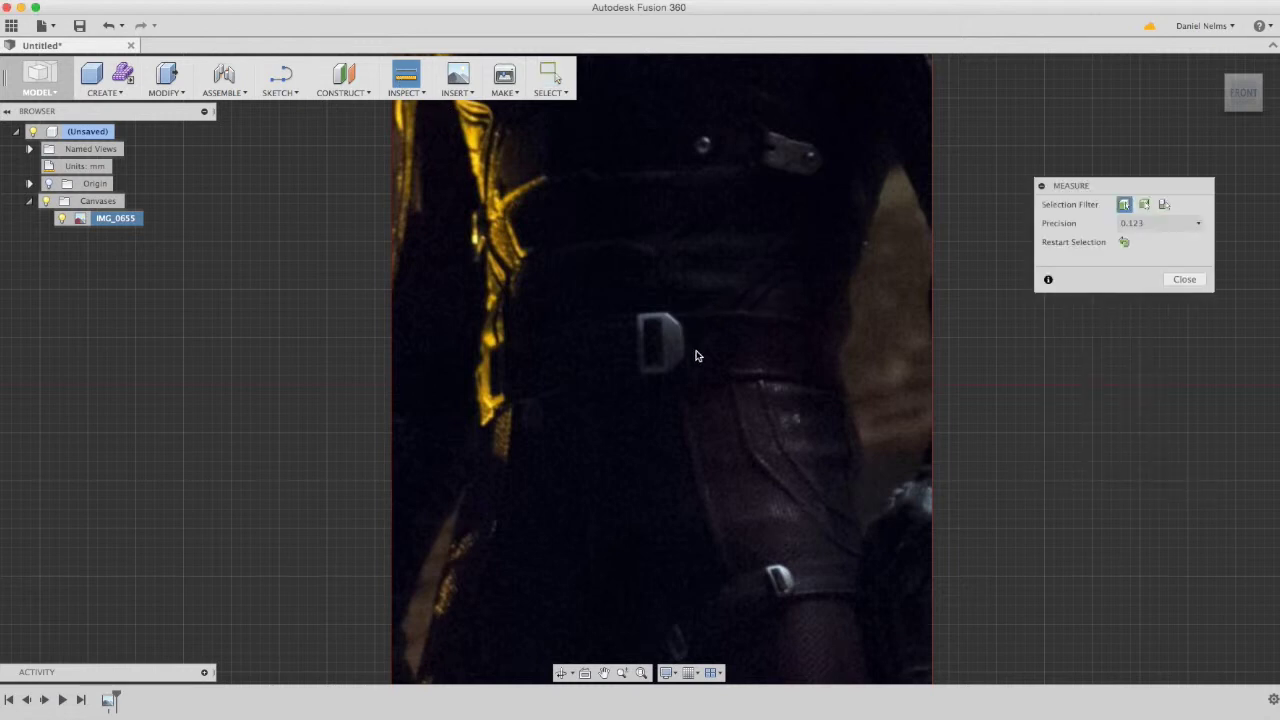
{"action": "left_click", "coordinate": [1185, 281]}
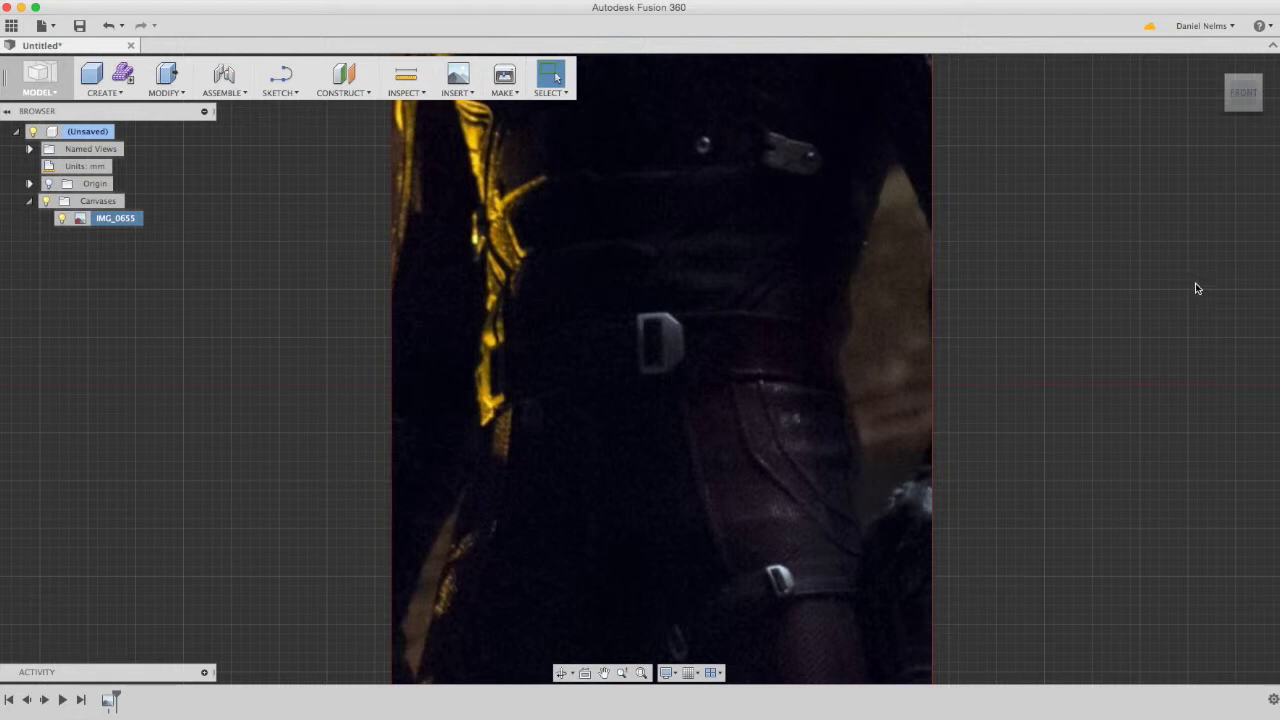
Start a line sketch on the front plane, over the belt buckle in the reference image.
{"action": "left_click", "coordinate": [29, 202]}
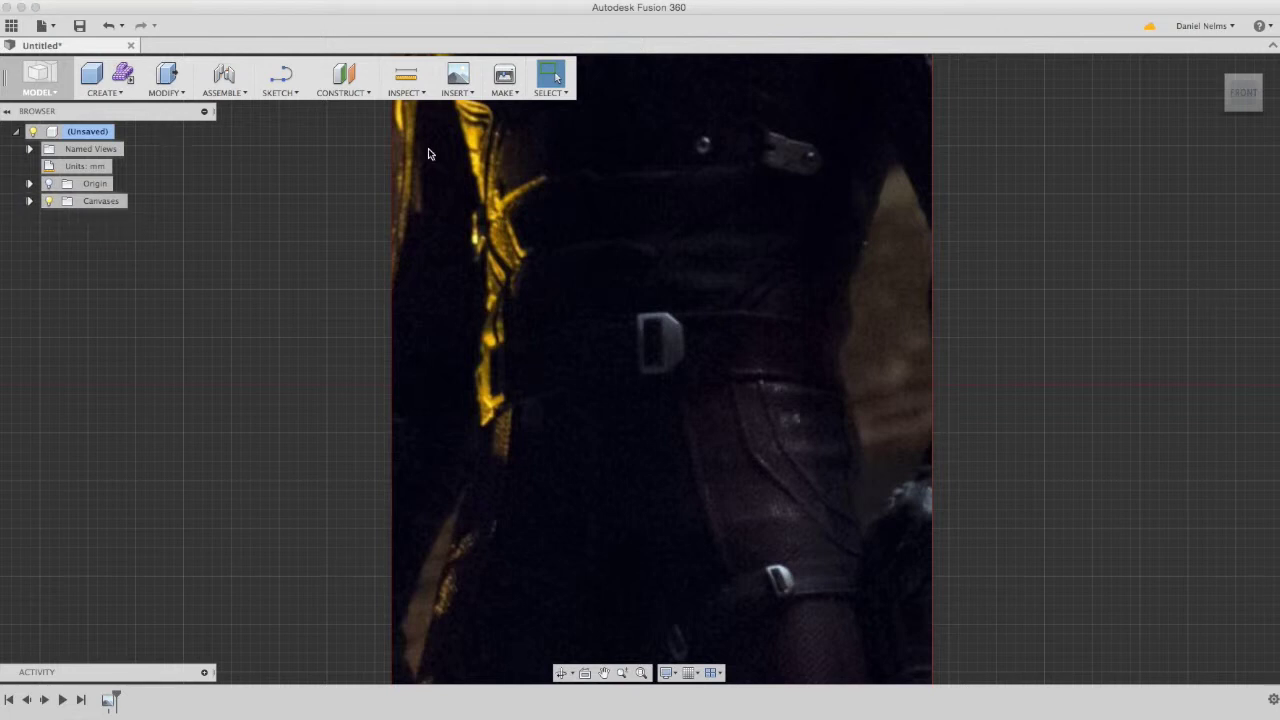
{"action": "scroll", "coordinate": [688, 322], "scroll_direction": "up", "scroll_amount": 5}
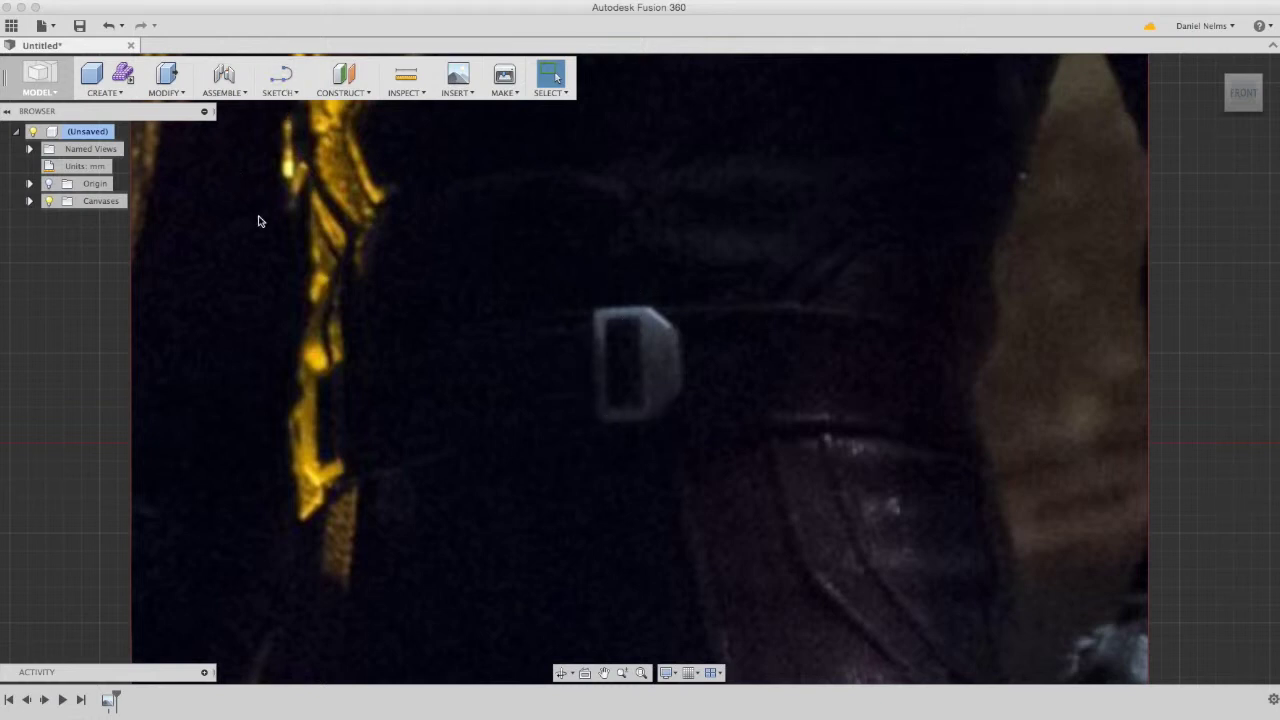
{"action": "left_click", "coordinate": [281, 92]}
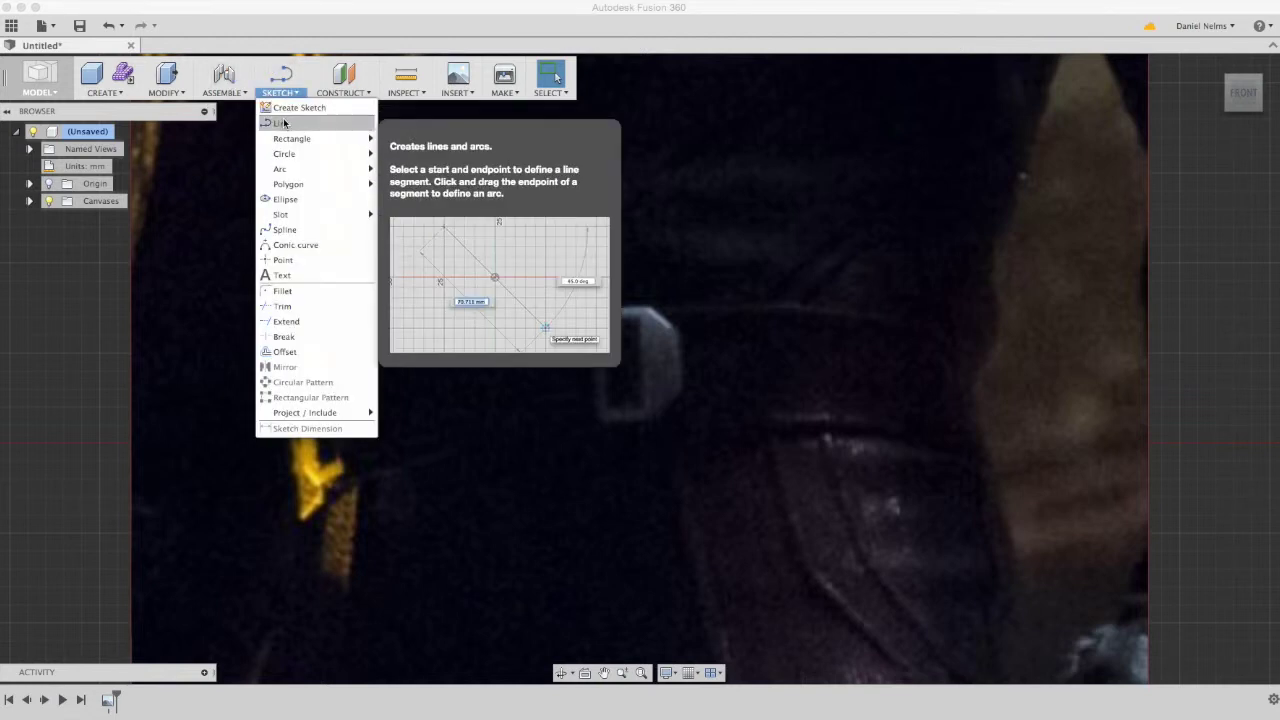
{"action": "left_click", "coordinate": [281, 122]}
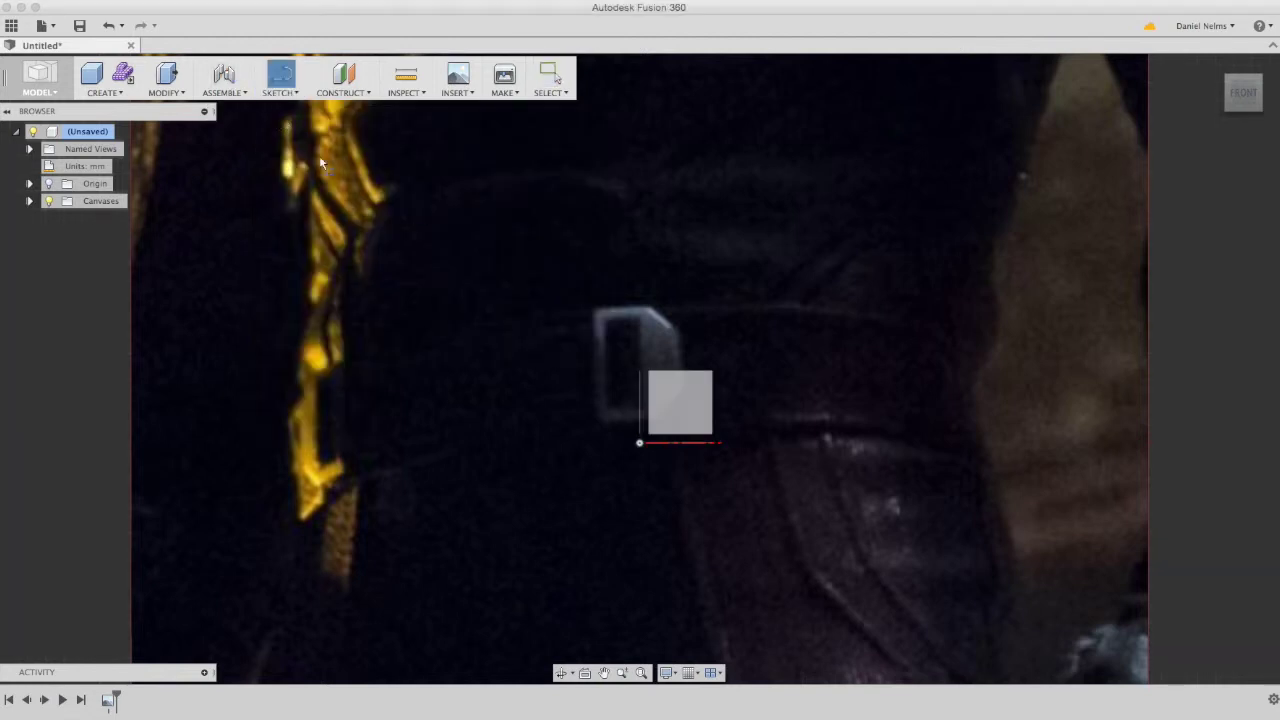
{"action": "left_click", "coordinate": [601, 319]}
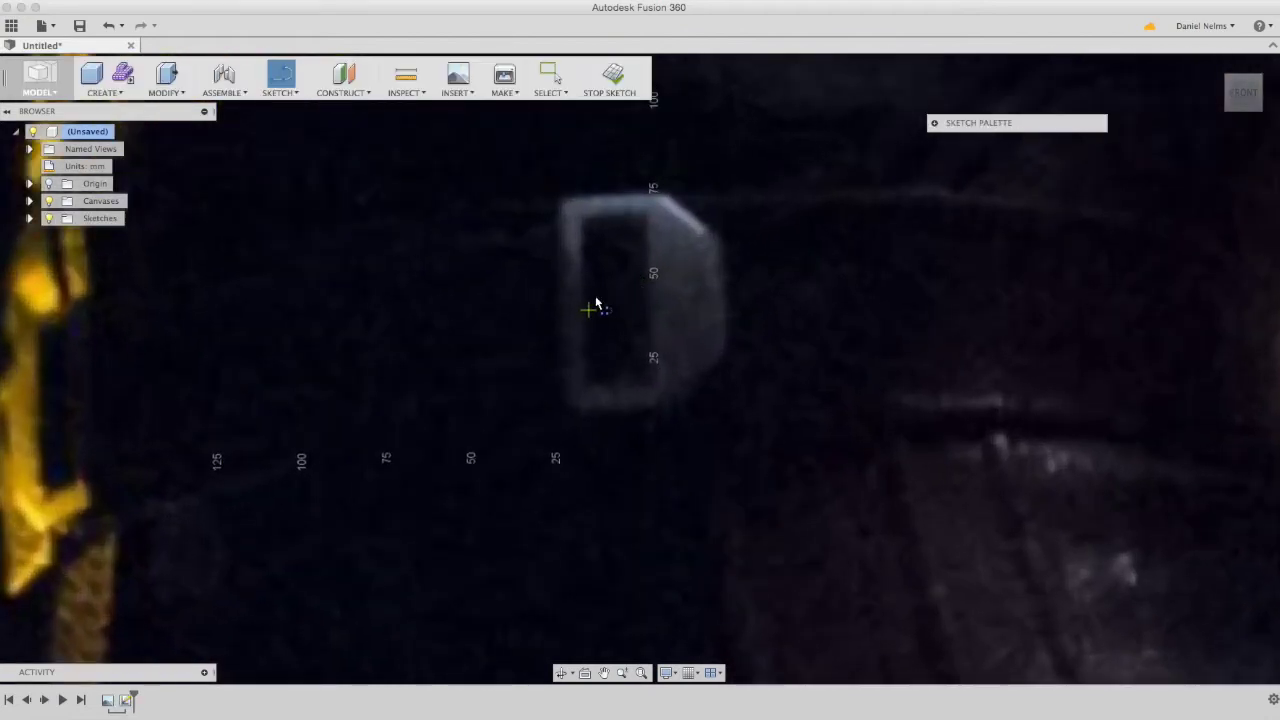
{"action": "middle_click_drag", "start_coordinate": [596, 302], "coordinate": [591, 420]}
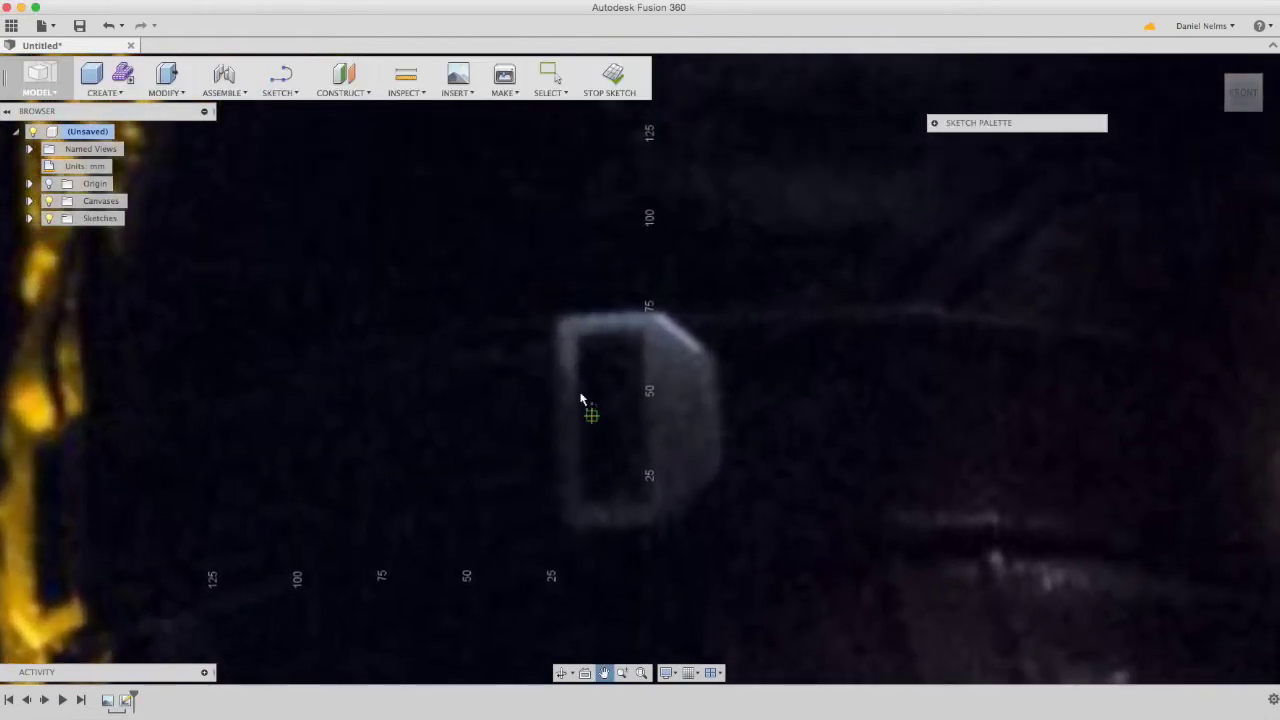
Trace the buckle as a closed six-sided outline with 30 mm top and bottom edges, a 60 mm left edge and two slanted right corners.
{"action": "left_click", "coordinate": [557, 315]}
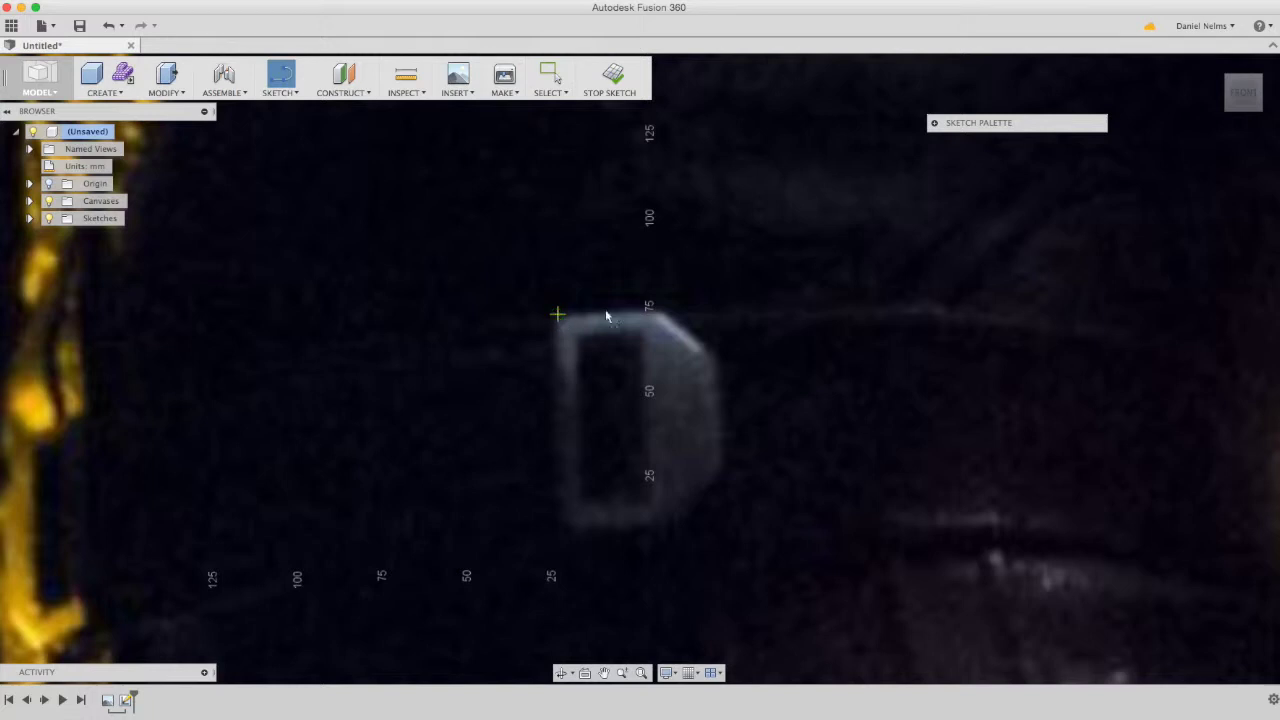
{"action": "left_click", "coordinate": [660, 315]}
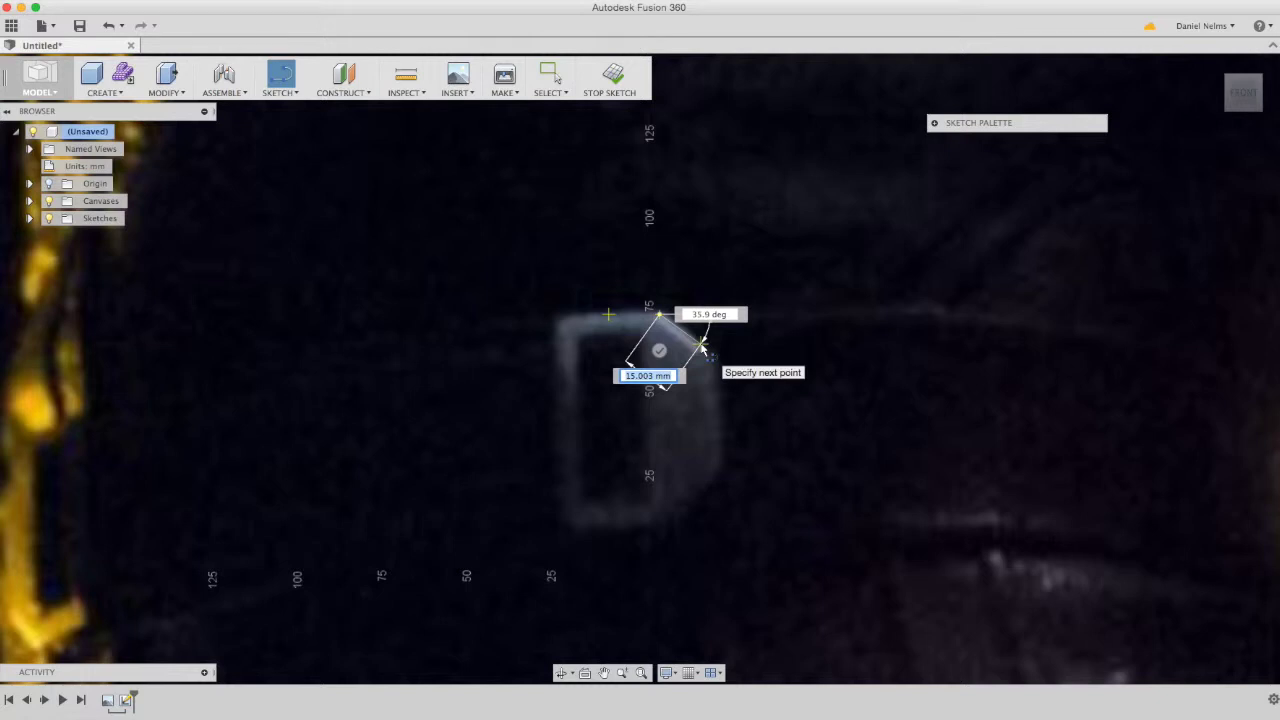
{"action": "left_click", "coordinate": [703, 350]}
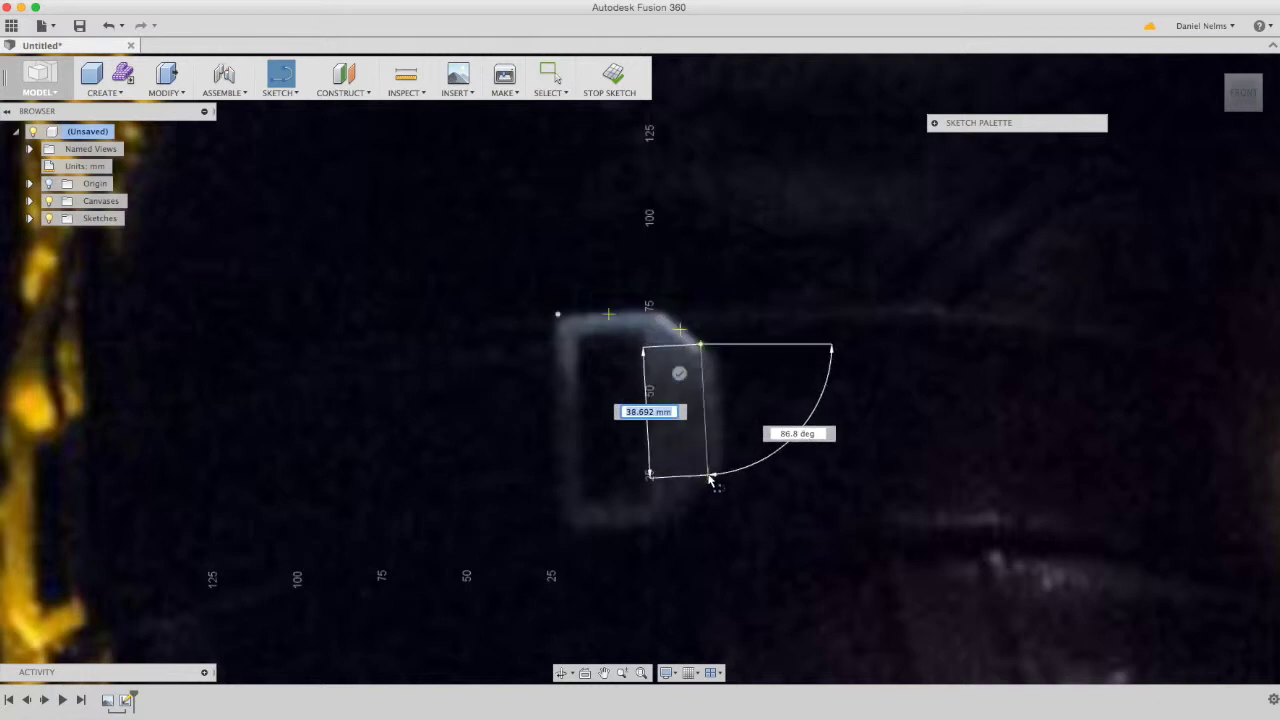
{"action": "left_click", "coordinate": [704, 480]}
{"action": "left_click_drag", "start_coordinate": [705, 485], "coordinate": [660, 523]}
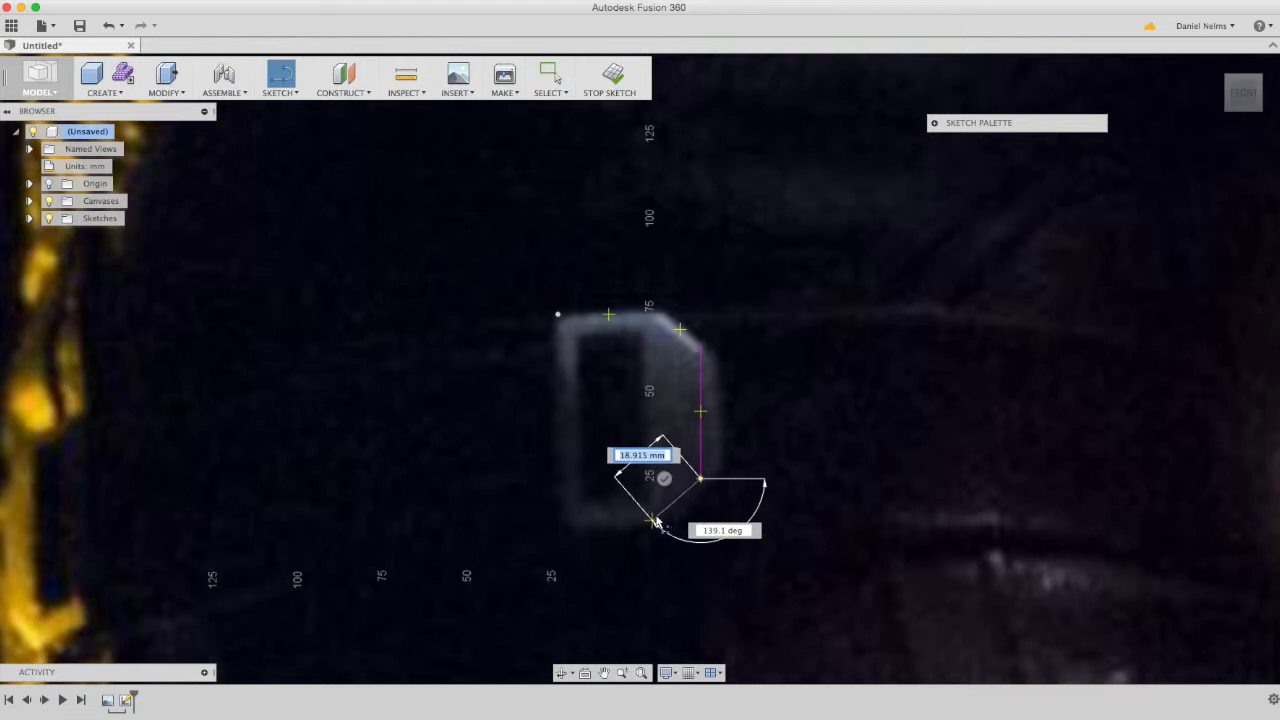
{"action": "left_click_drag", "start_coordinate": [659, 521], "coordinate": [659, 520]}
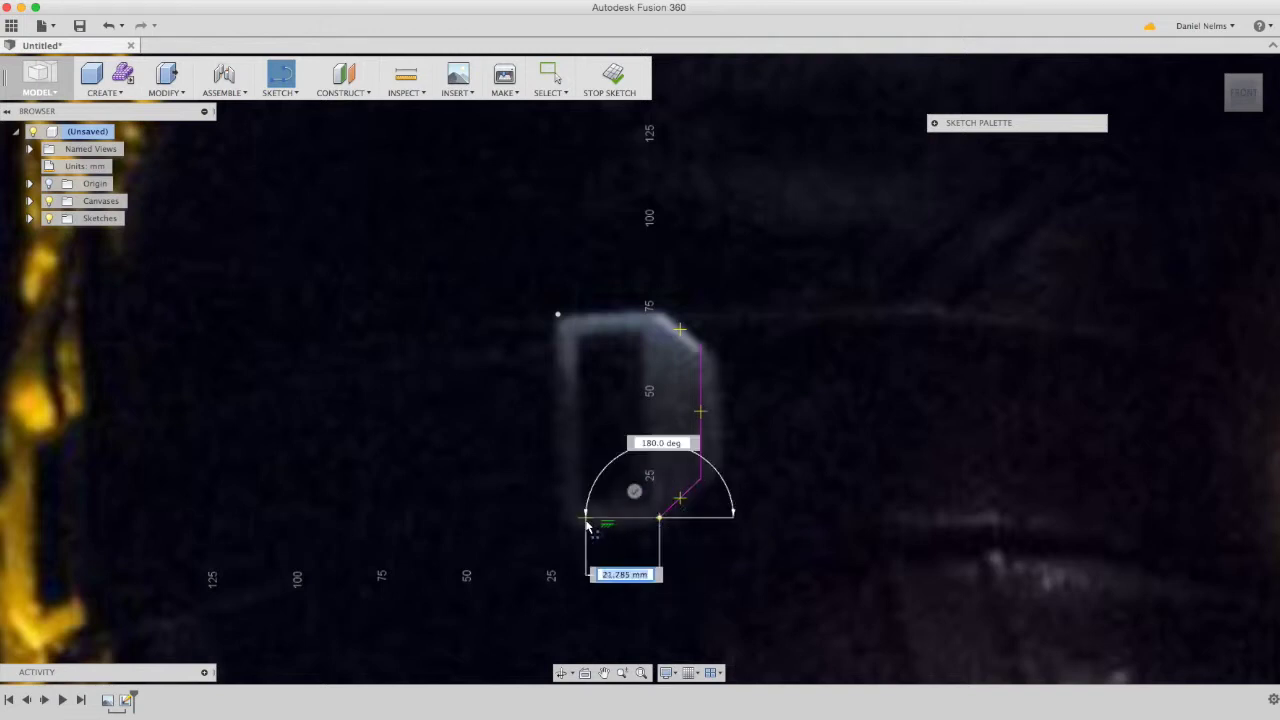
{"action": "mouse_move", "coordinate": [580, 522]}
{"action": "left_mouse_down"}
{"action": "mouse_move", "coordinate": [561, 521]}
{"action": "mouse_move", "coordinate": [561, 316]}
{"action": "mouse_move", "coordinate": [563, 520]}
{"action": "left_mouse_up"}
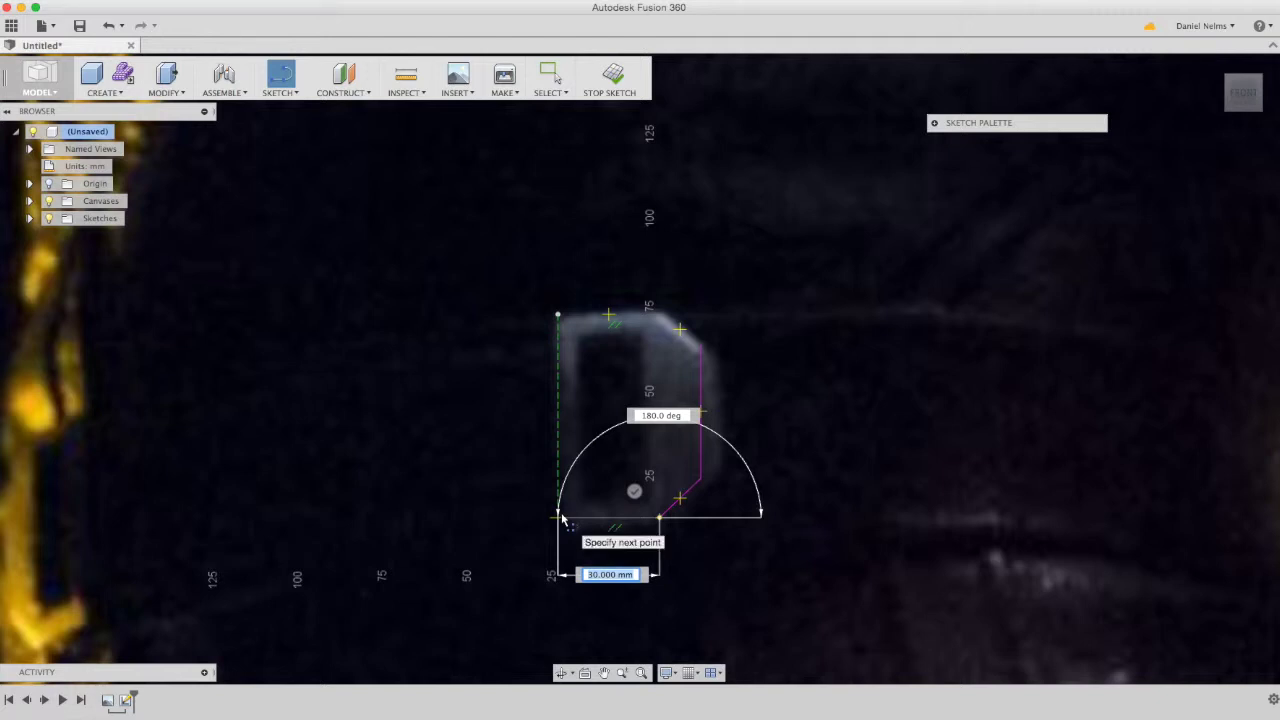
{"action": "left_click", "coordinate": [562, 519]}
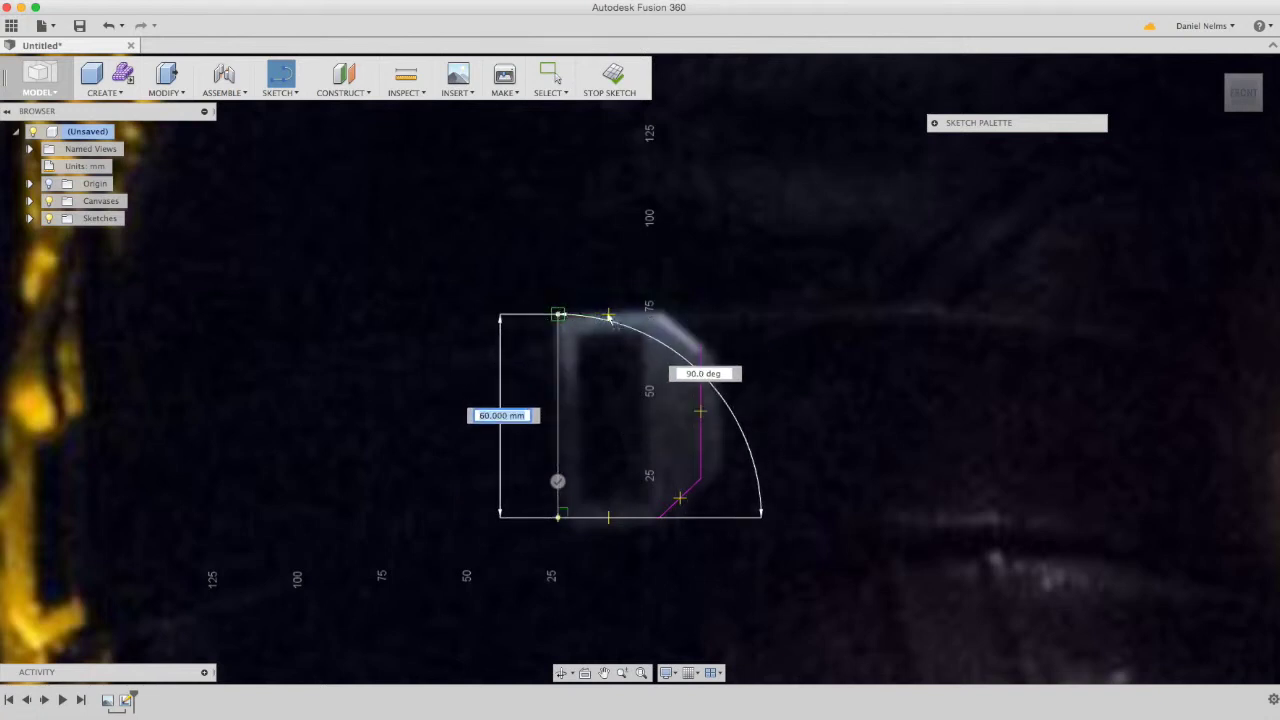
{"action": "left_click", "coordinate": [596, 317]}
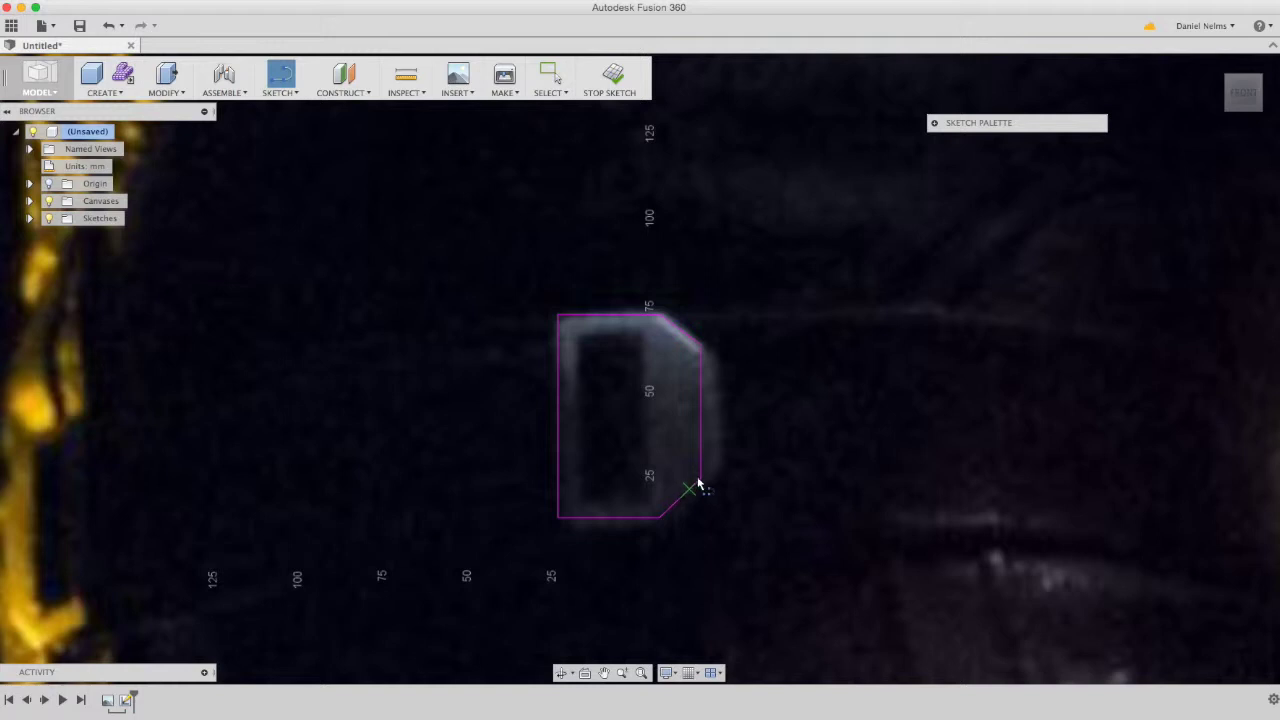
Measure the outline's top edge length and the distance between its top and bottom edges.
{"action": "left_click", "coordinate": [404, 92]}
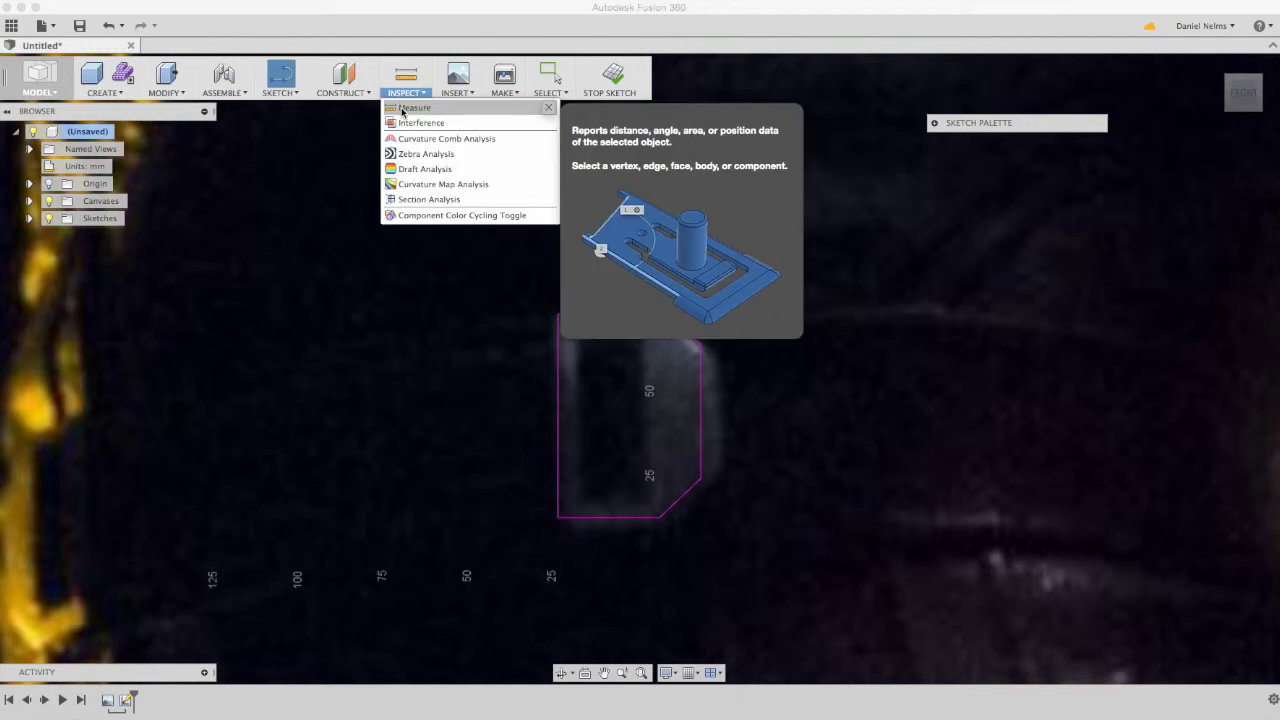
{"action": "left_click", "coordinate": [410, 107]}
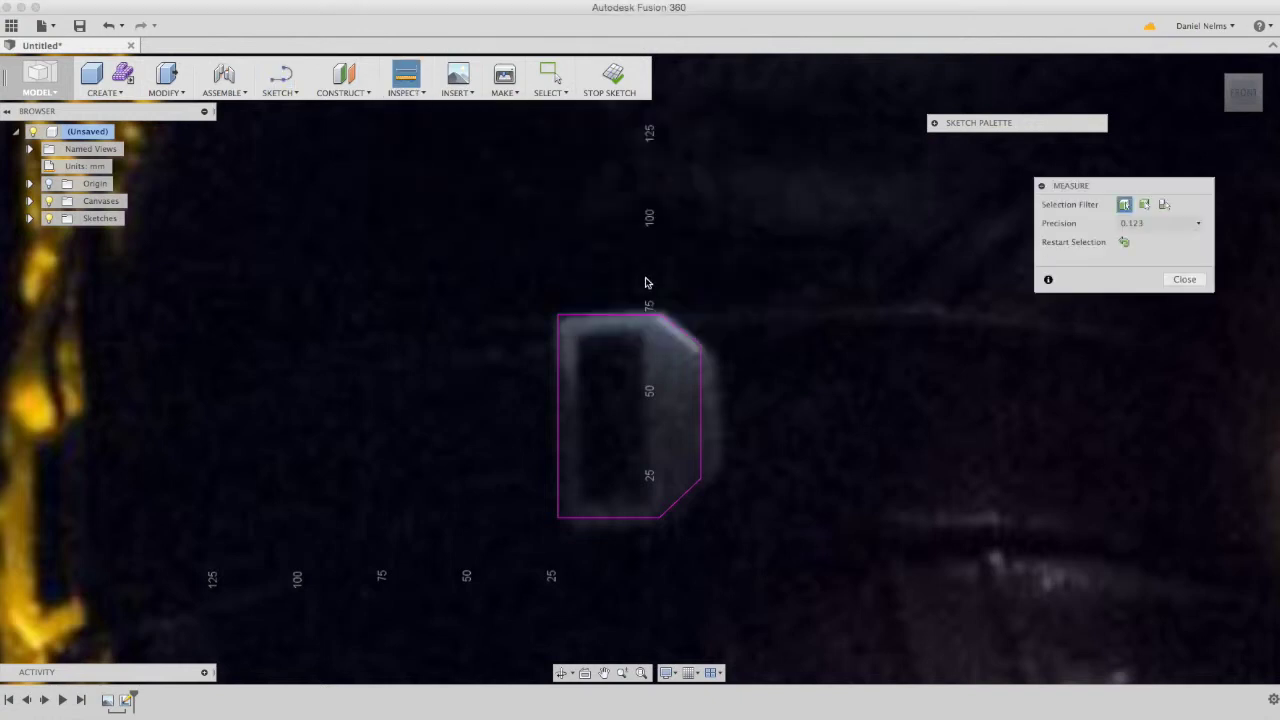
{"action": "left_click", "coordinate": [627, 317]}
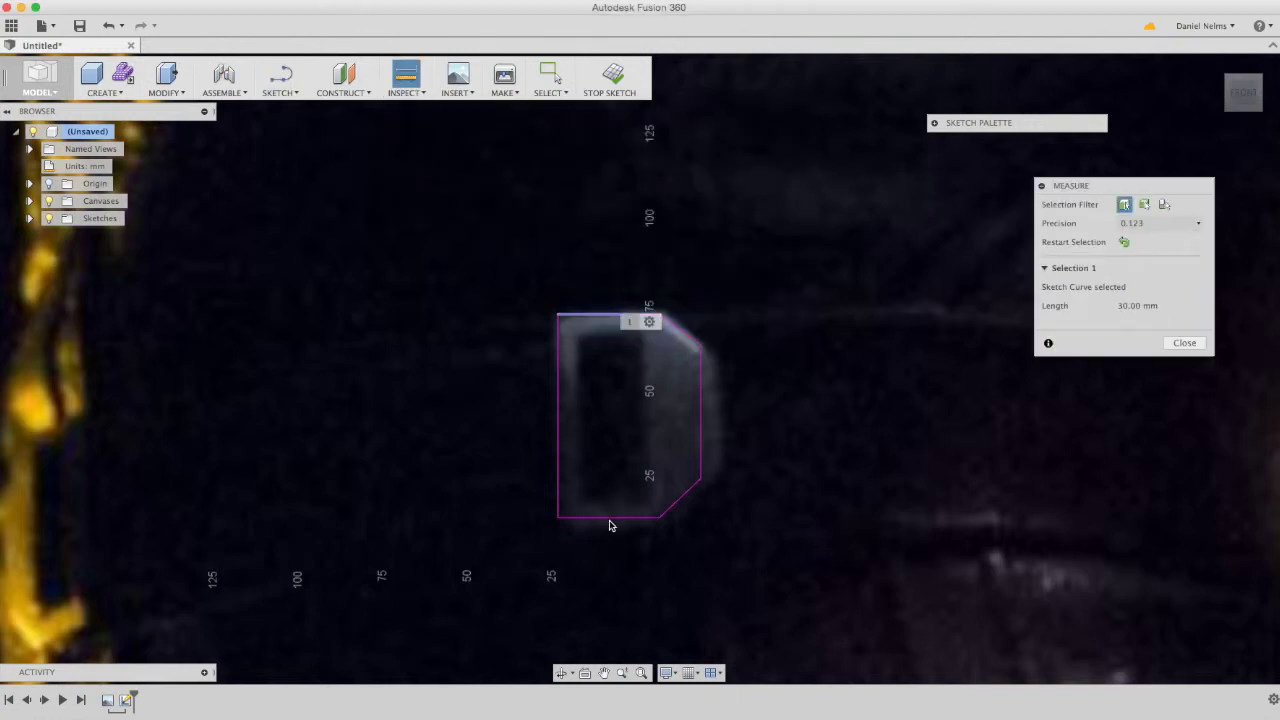
{"action": "left_click", "coordinate": [613, 519]}
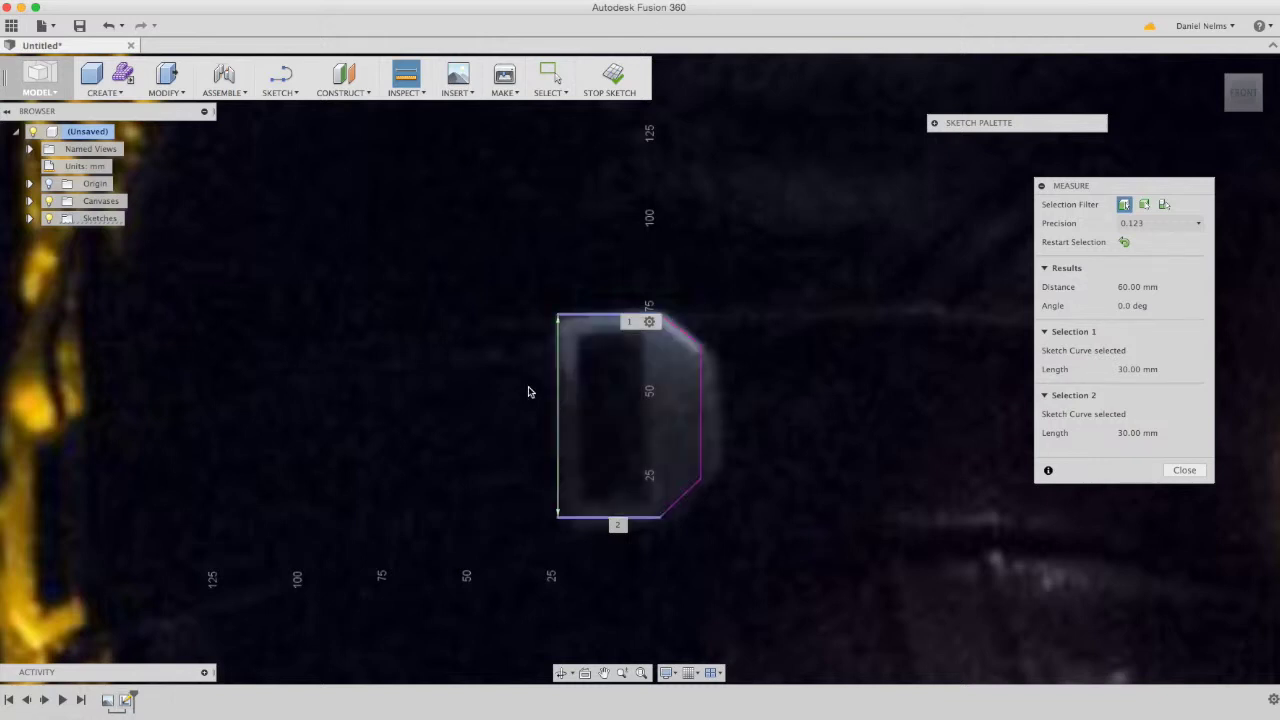
{"action": "left_click", "coordinate": [1185, 471]}
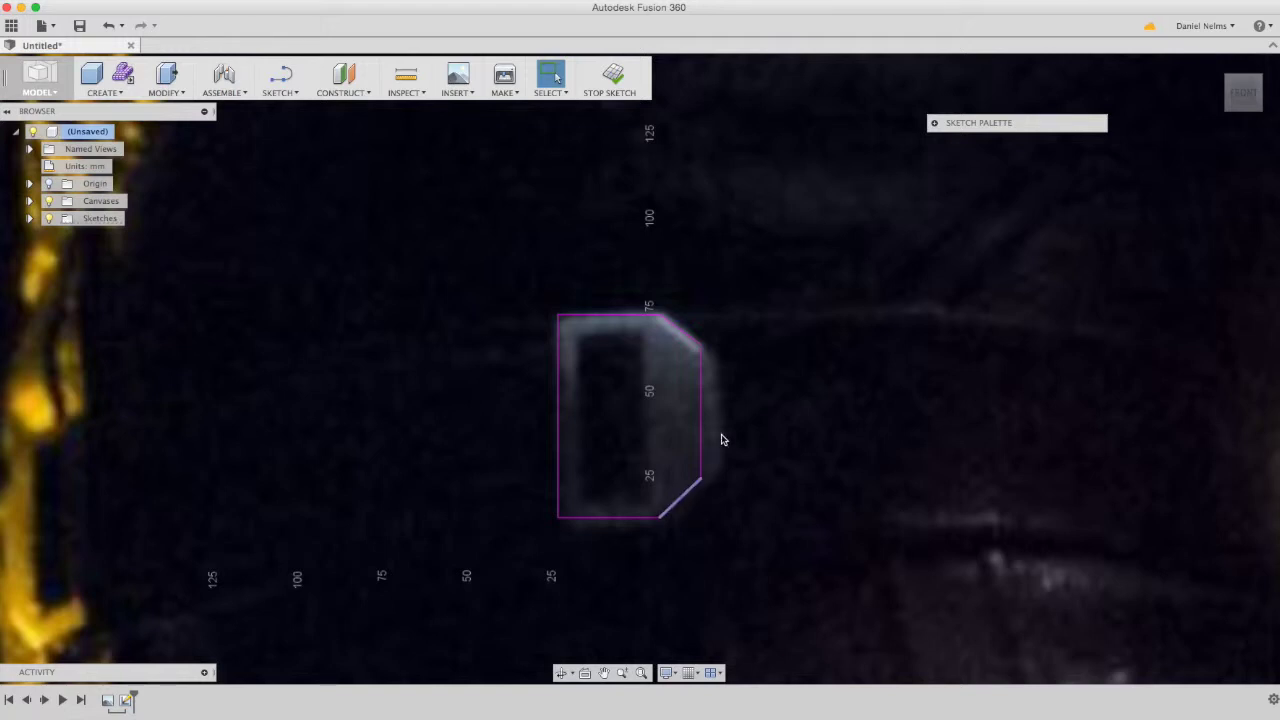
Delete the outline's top edge, upper slanted edge and right vertical edge, along with the leftover point at the upper right corner.
{"action": "left_click", "coordinate": [689, 342]}
{"action": "left_click", "coordinate": [700, 400]}
{"action": "mouse_move", "coordinate": [486, 214]}
{"action": "left_mouse_down"}
{"action": "mouse_move", "coordinate": [743, 580]}
{"action": "mouse_move", "coordinate": [737, 570]}
{"action": "left_mouse_up"}
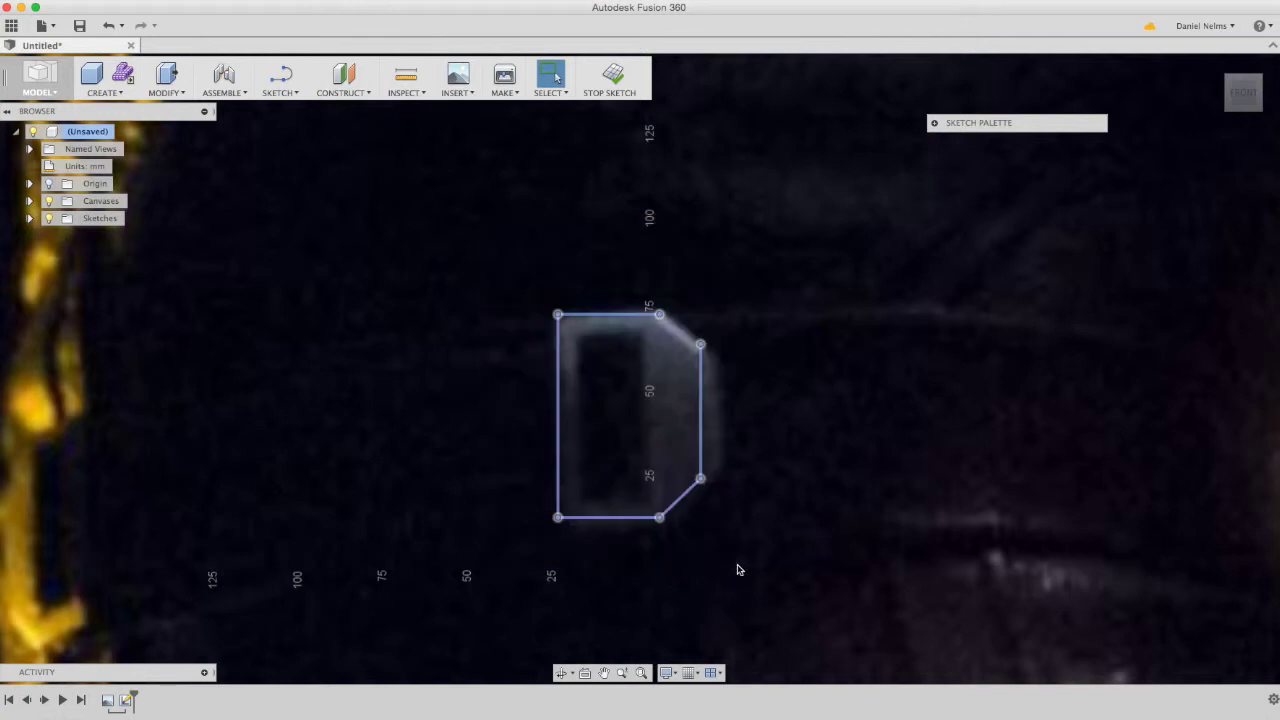
{"action": "left_click", "coordinate": [757, 545]}
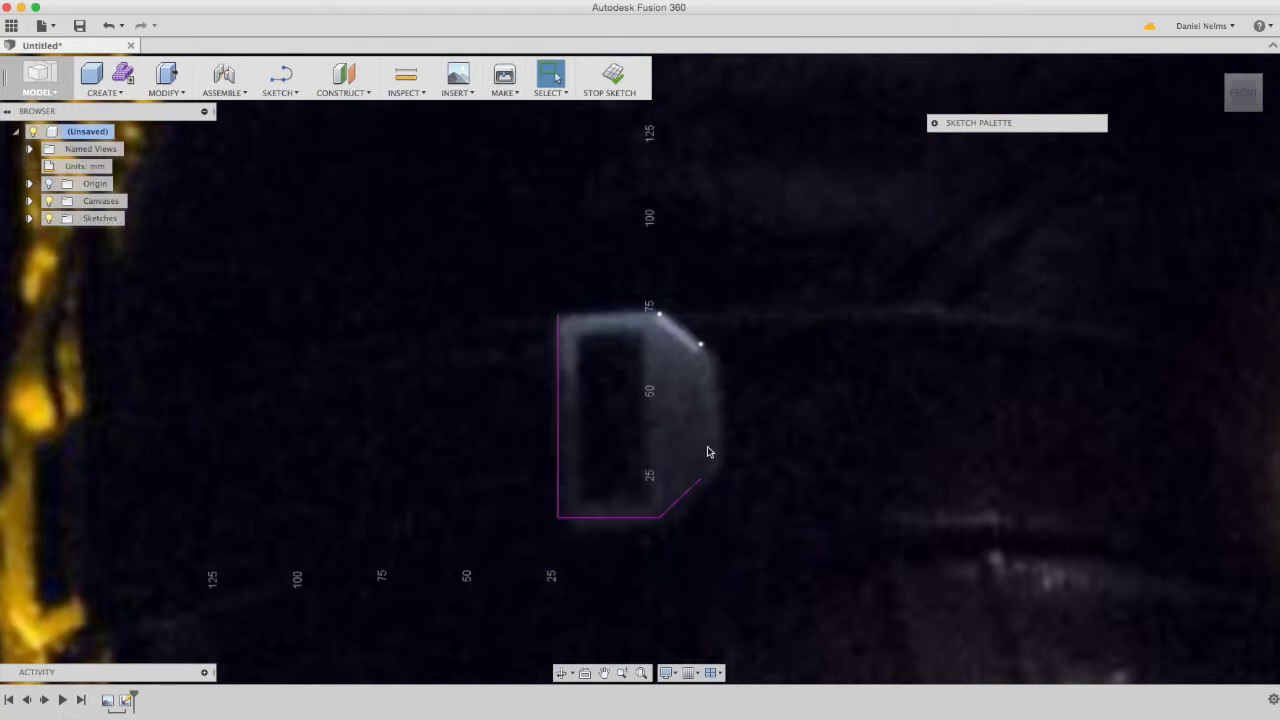
{"action": "left_click", "coordinate": [700, 448]}
{"action": "left_click", "coordinate": [700, 479]}
{"action": "left_click", "coordinate": [404, 100]}
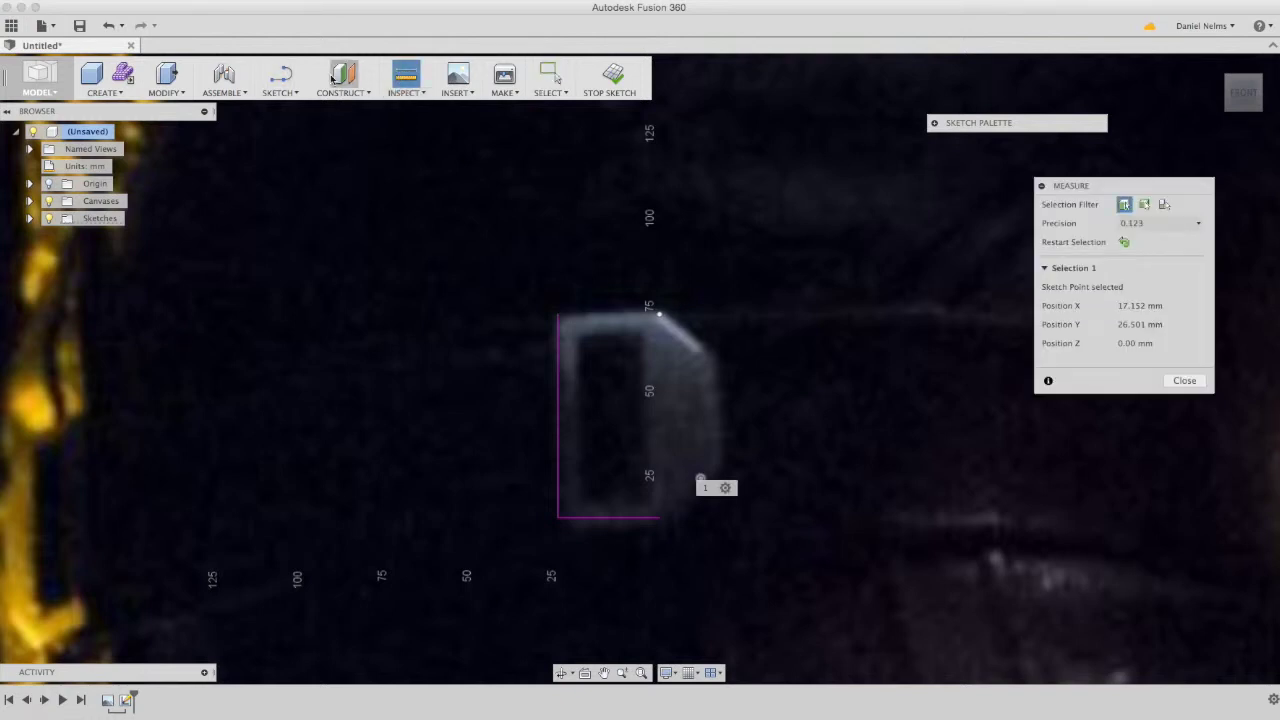
Redraw the outline's top edge as a 30 mm horizontal line from the upper left corner to the remaining top point.
{"action": "left_click", "coordinate": [282, 95]}
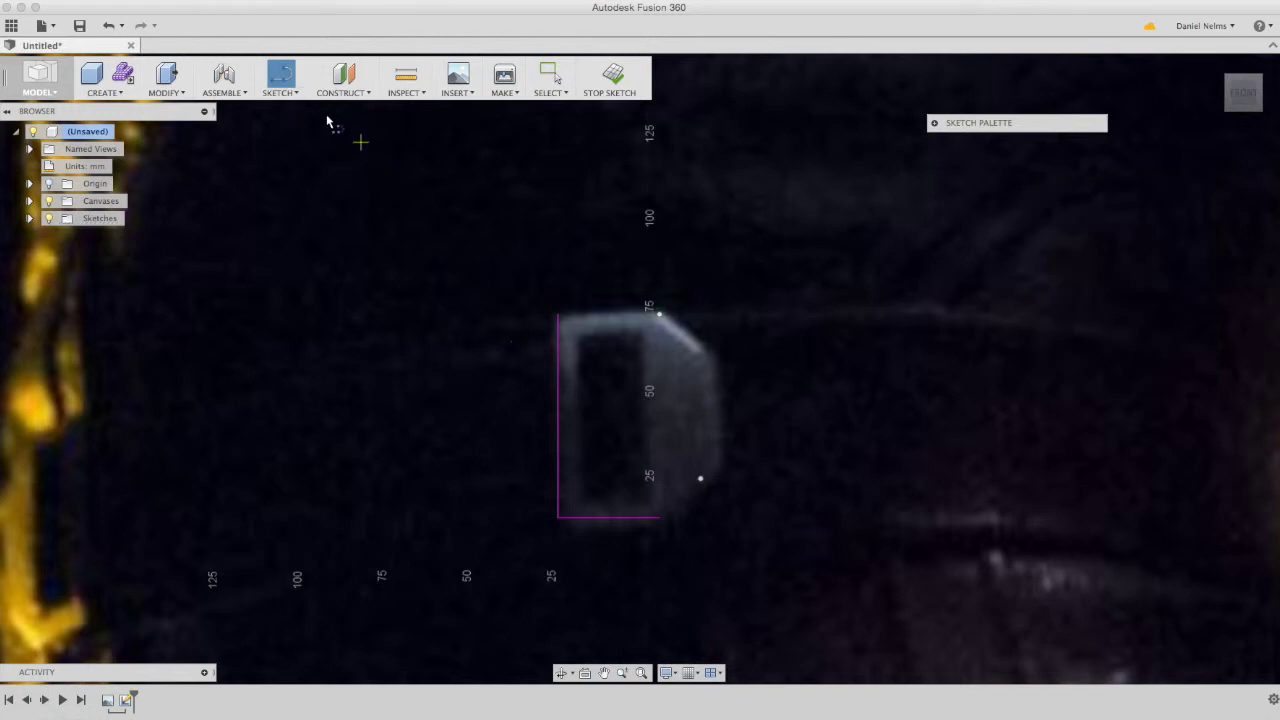
{"action": "left_click", "coordinate": [294, 95]}
{"action": "left_click", "coordinate": [288, 120]}
{"action": "left_click", "coordinate": [558, 317]}
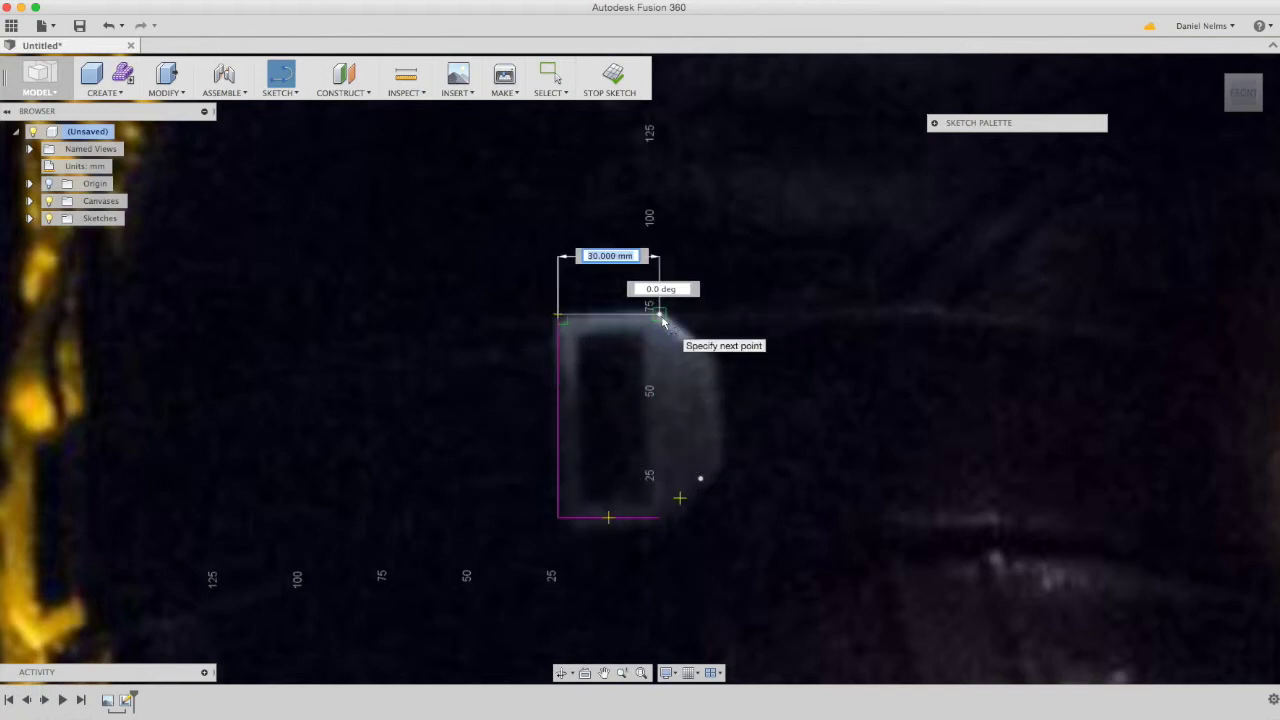
{"action": "left_click", "coordinate": [660, 354]}
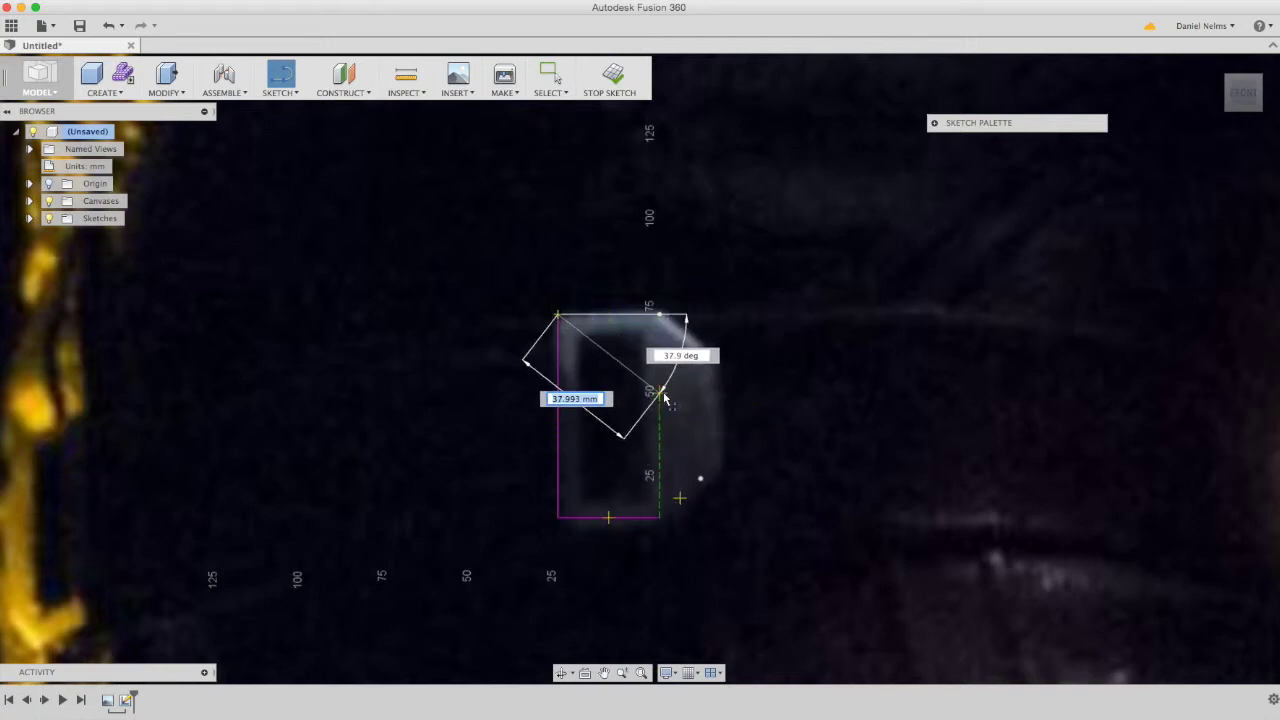
{"action": "left_click", "coordinate": [660, 316]}
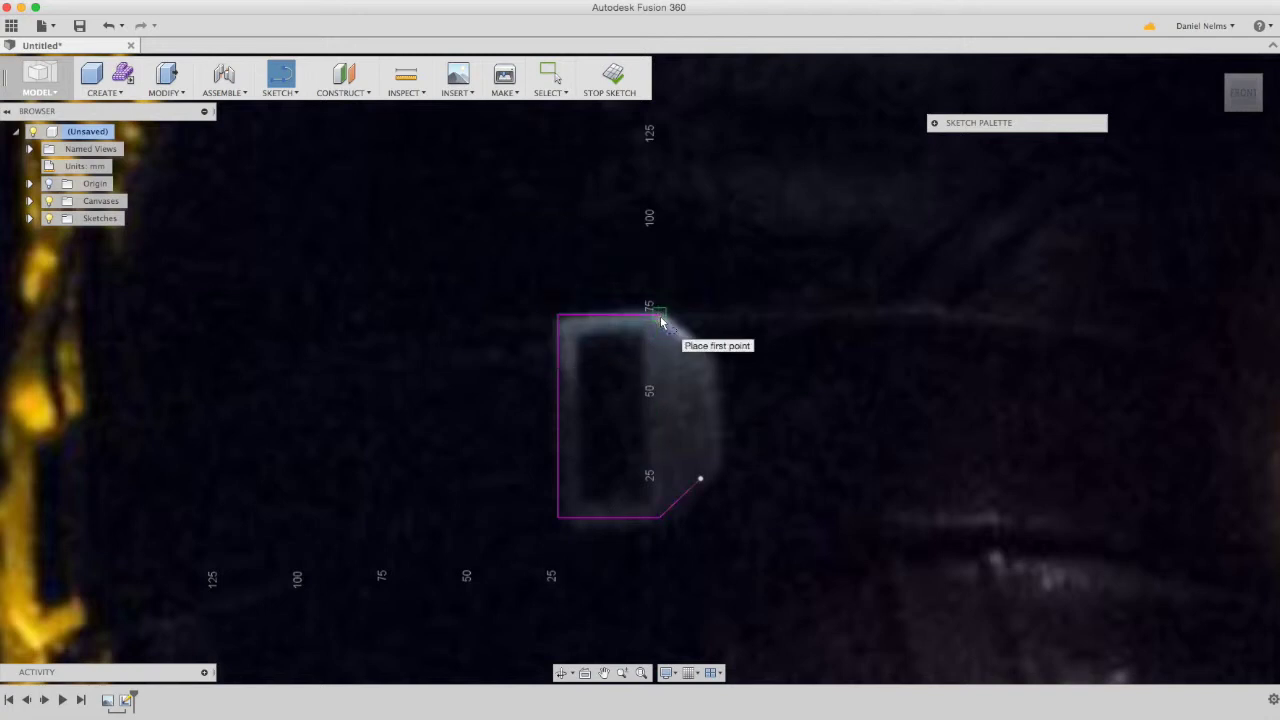
Redraw the upper slanted edge about 16 mm long and close the outline with a vertical line to the lower slanted edge.
{"action": "left_click", "coordinate": [659, 518]}
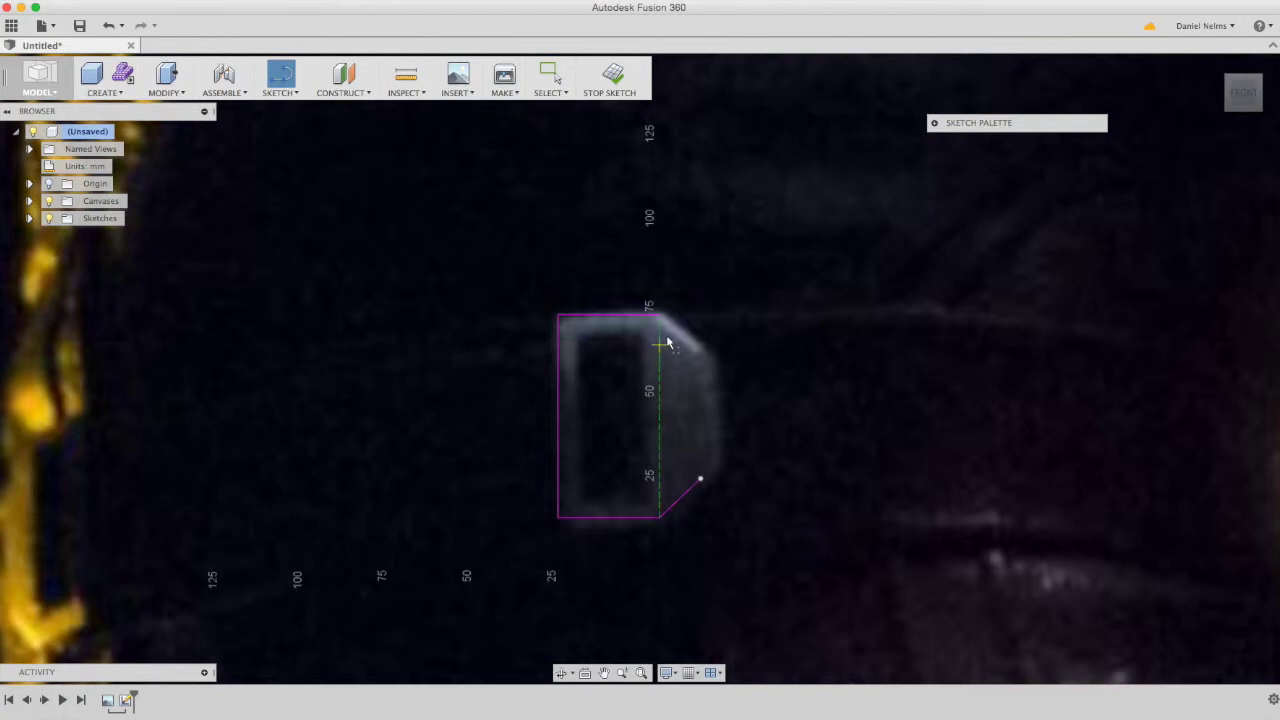
{"action": "left_click", "coordinate": [700, 479]}
{"action": "left_click", "coordinate": [659, 315]}
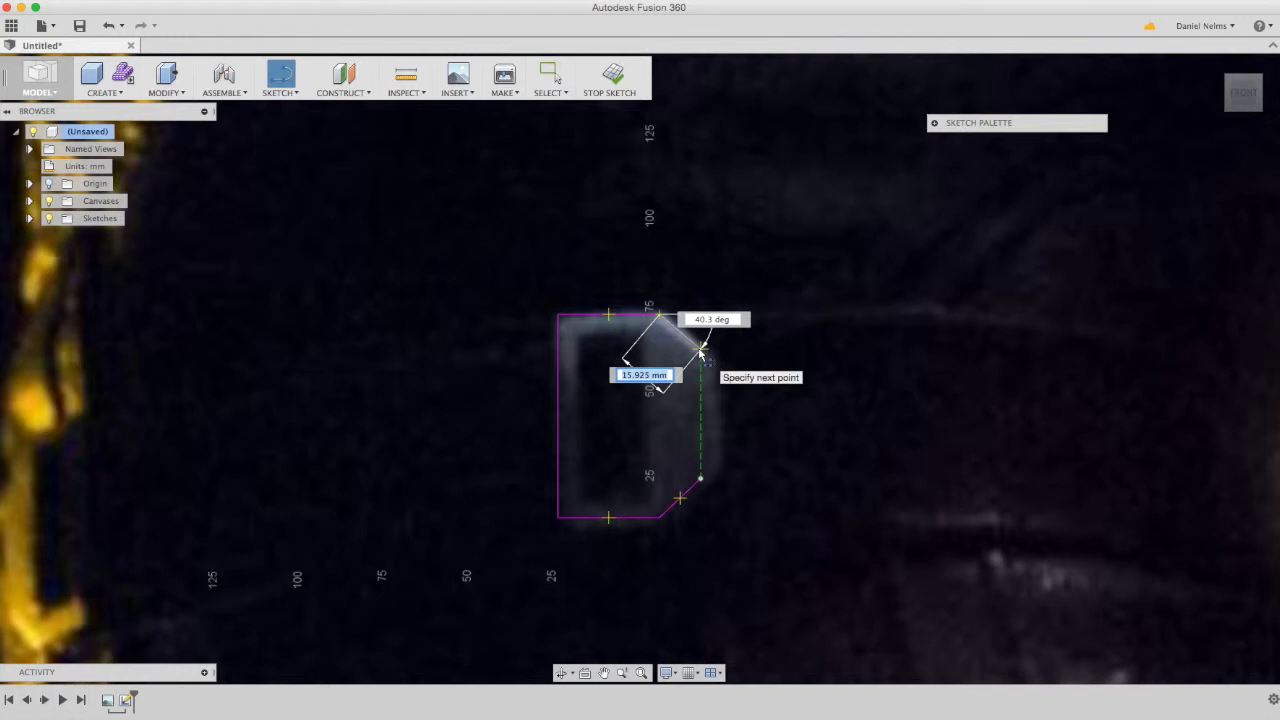
{"action": "left_click", "coordinate": [700, 350]}
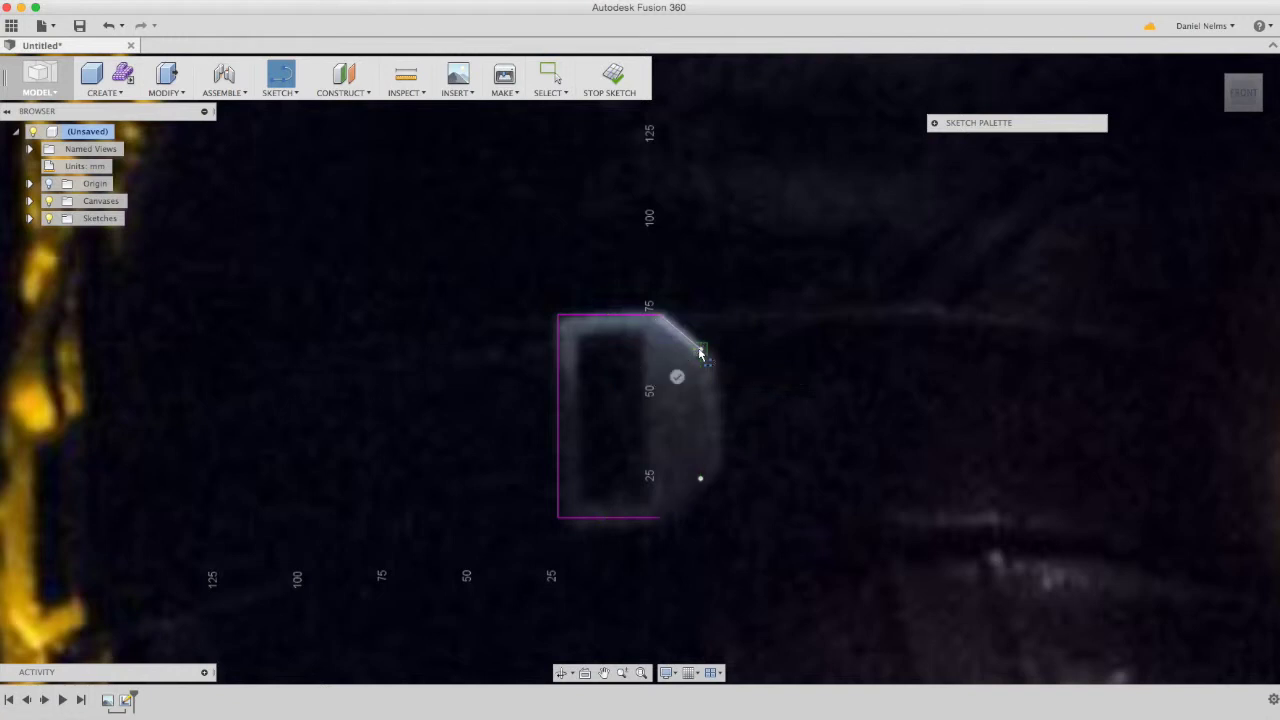
{"action": "left_click", "coordinate": [700, 480]}
{"action": "left_click", "coordinate": [704, 353]}
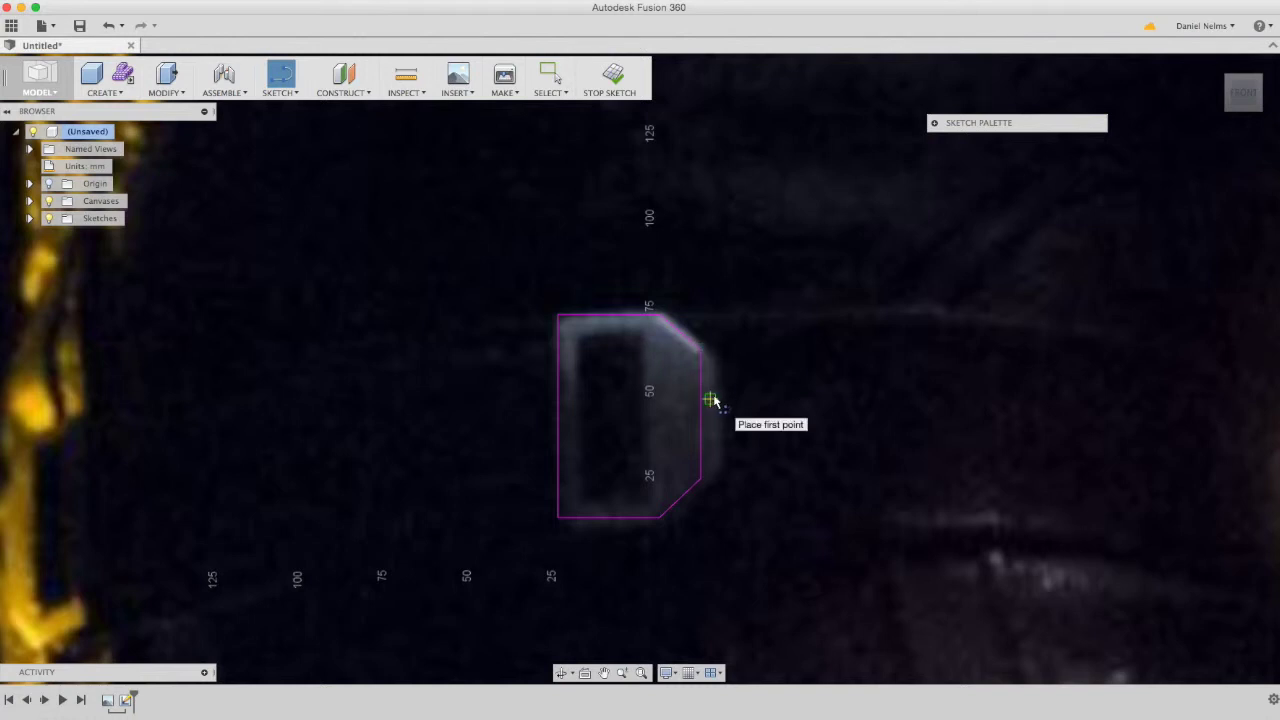
{"action": "left_click", "coordinate": [705, 476]}
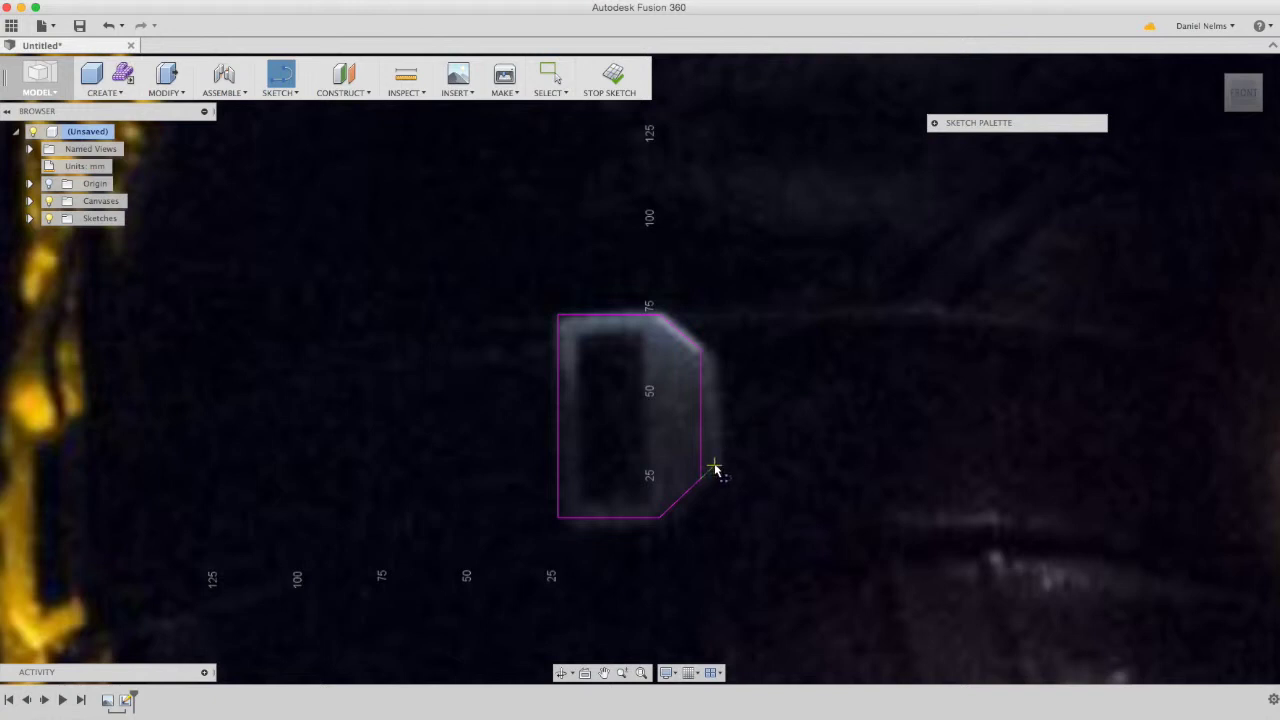
Draw a second vertical line just outside the right edge and join its ends to the outline's right corners with short slanted lines.
{"action": "left_click", "coordinate": [716, 466]}
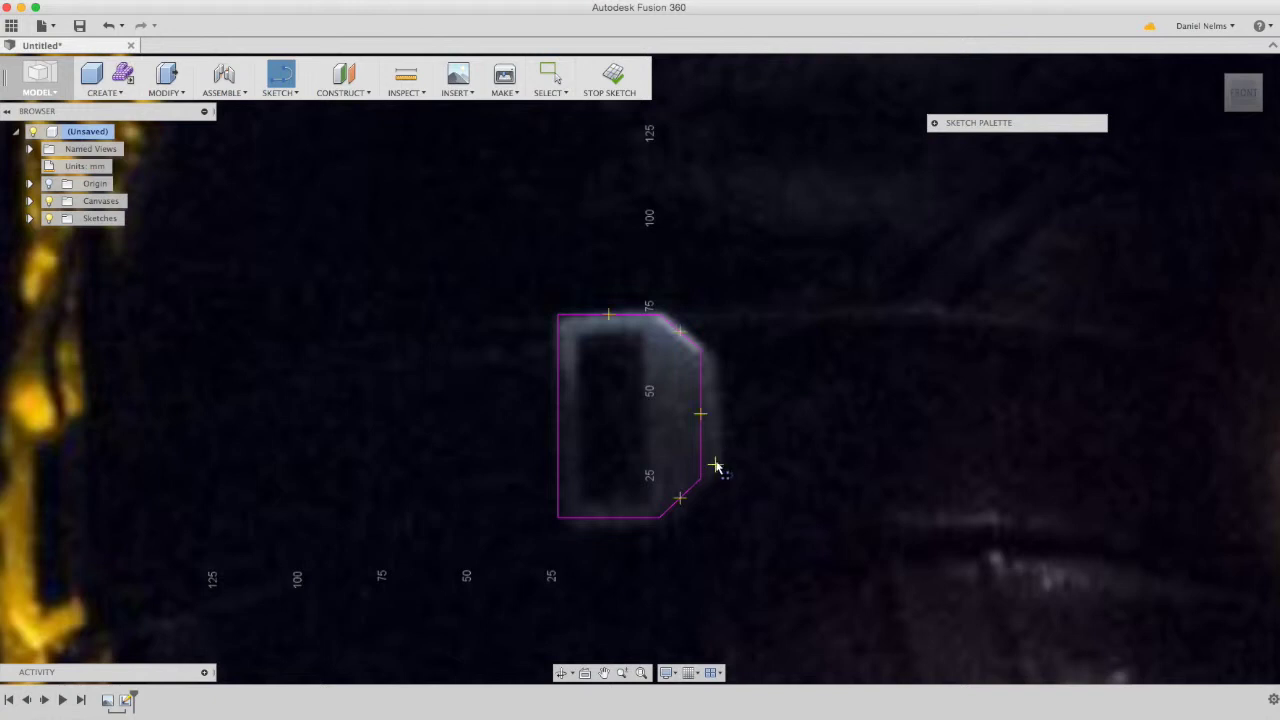
{"action": "left_click", "coordinate": [717, 360]}
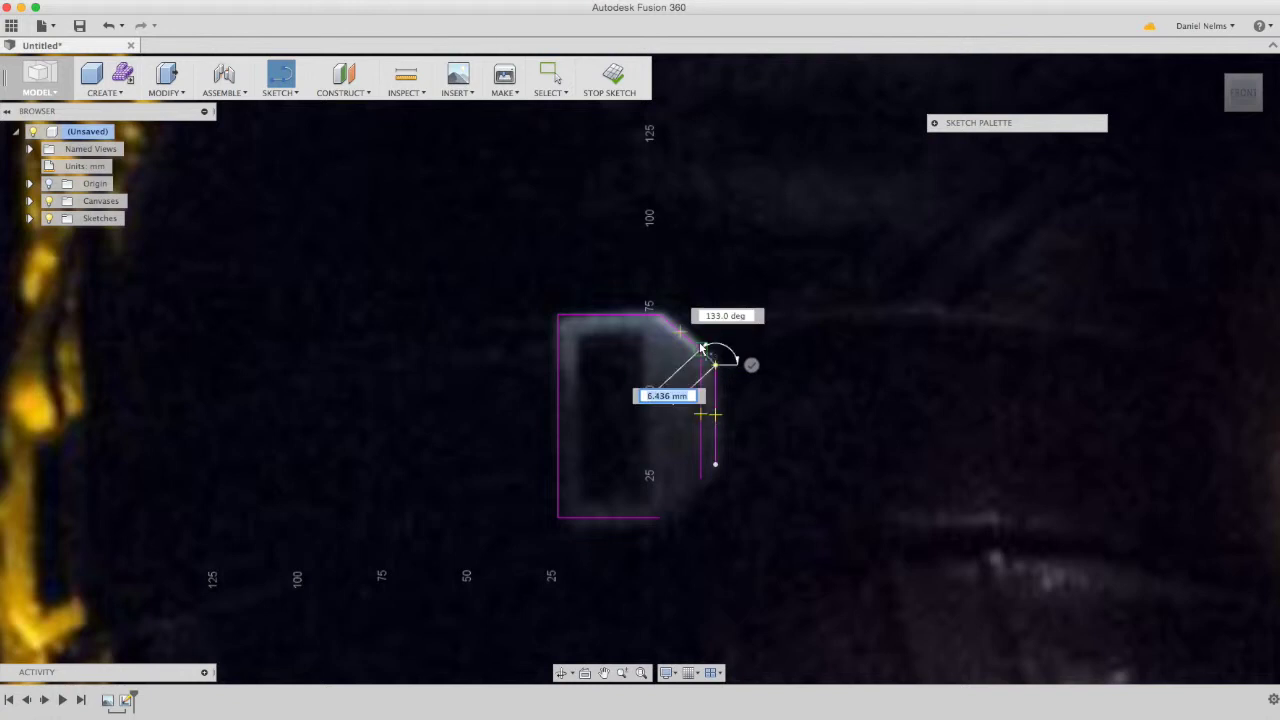
{"action": "left_click", "coordinate": [703, 347]}
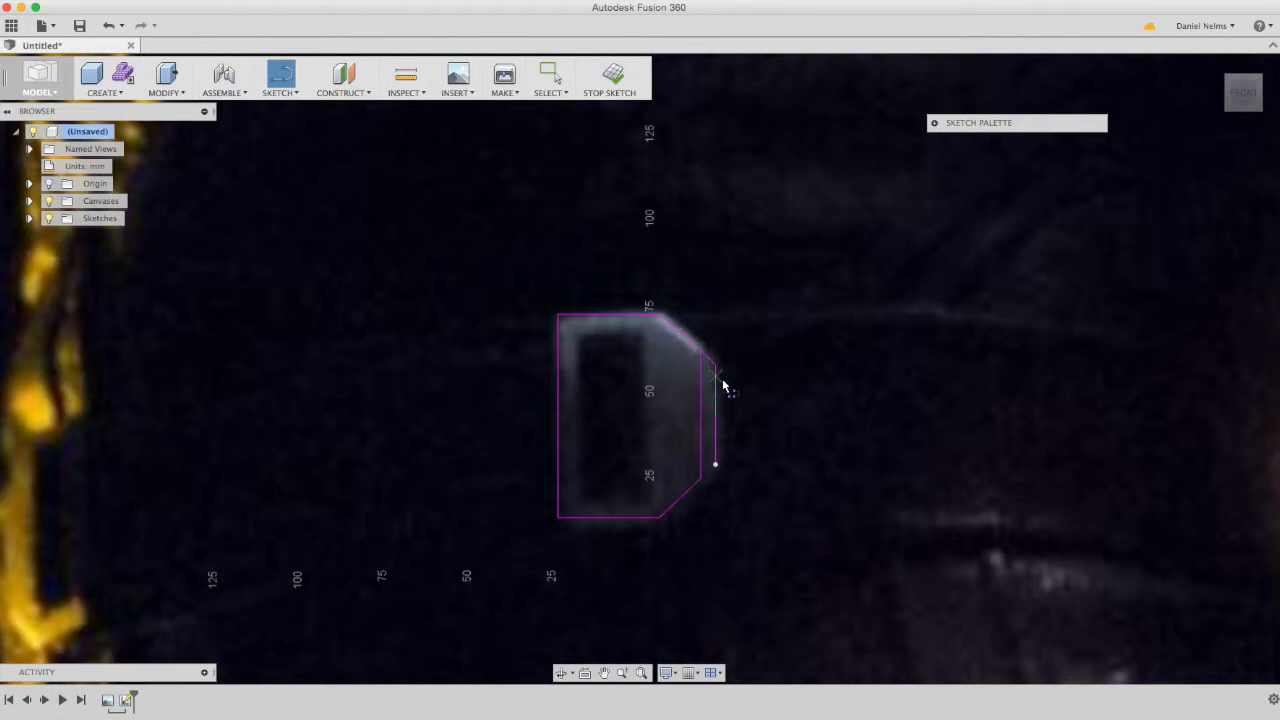
{"action": "left_click", "coordinate": [716, 467]}
{"action": "left_click", "coordinate": [701, 480]}
Draw the inner opening as a closed rectangle of lines, about 18 mm wide and 48 mm tall, over the buckle's dark slot.
{"action": "left_click", "coordinate": [582, 340]}
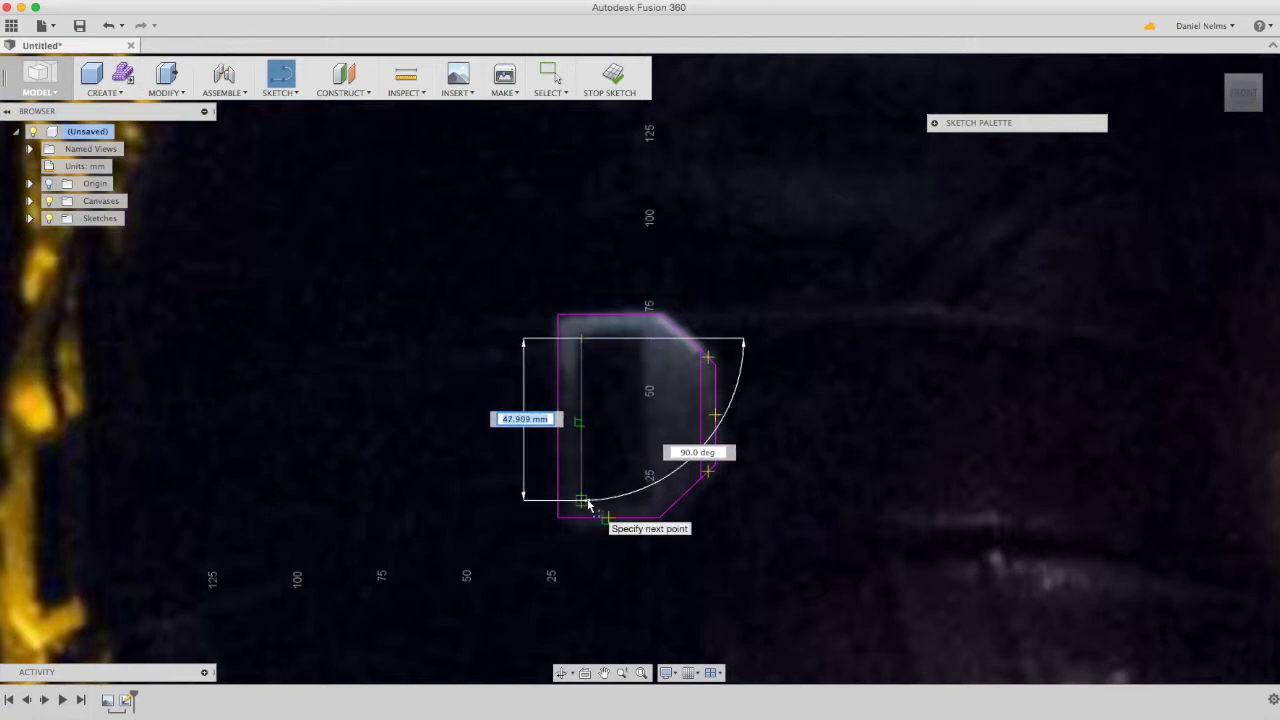
{"action": "left_click", "coordinate": [586, 502]}
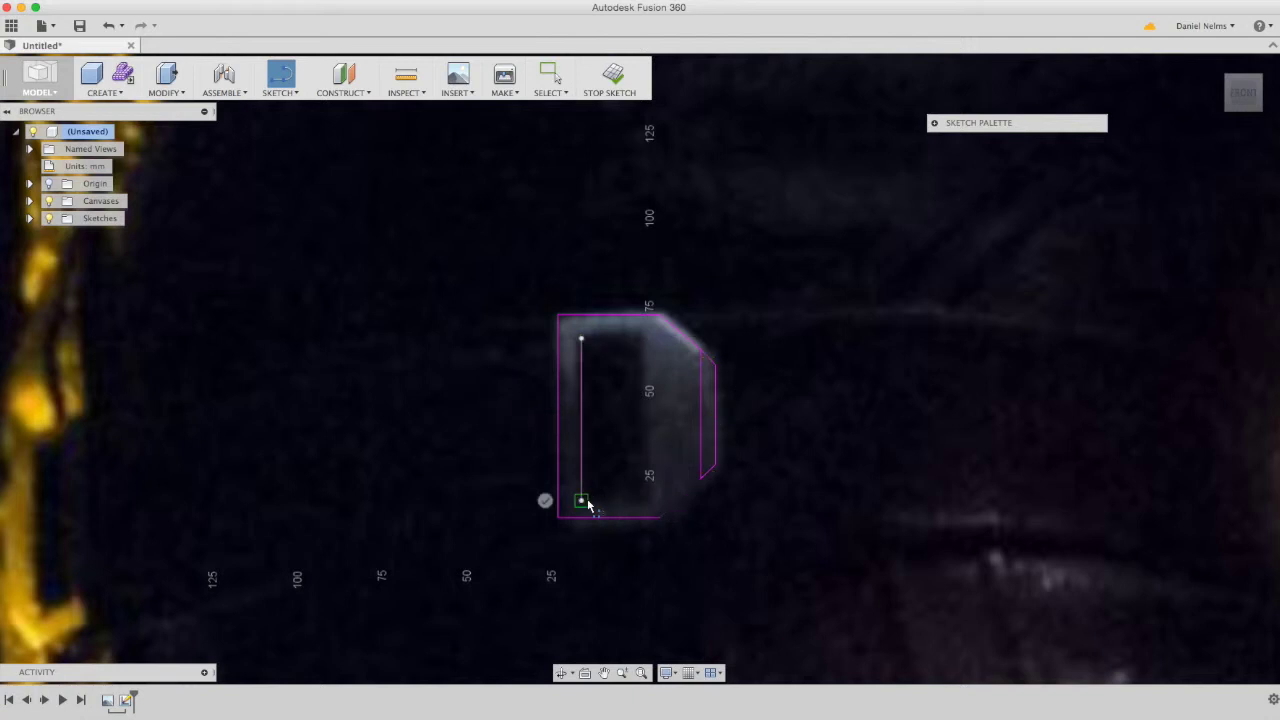
{"action": "left_click", "coordinate": [642, 501]}
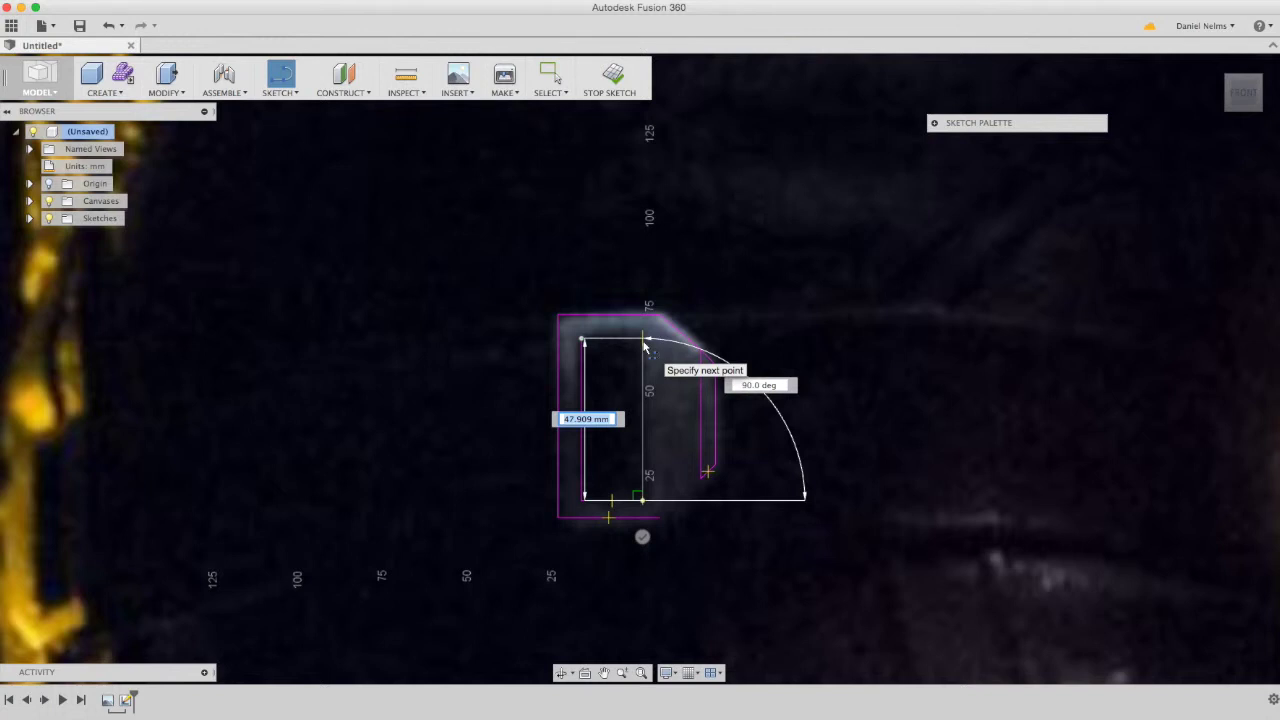
{"action": "left_click", "coordinate": [643, 340]}
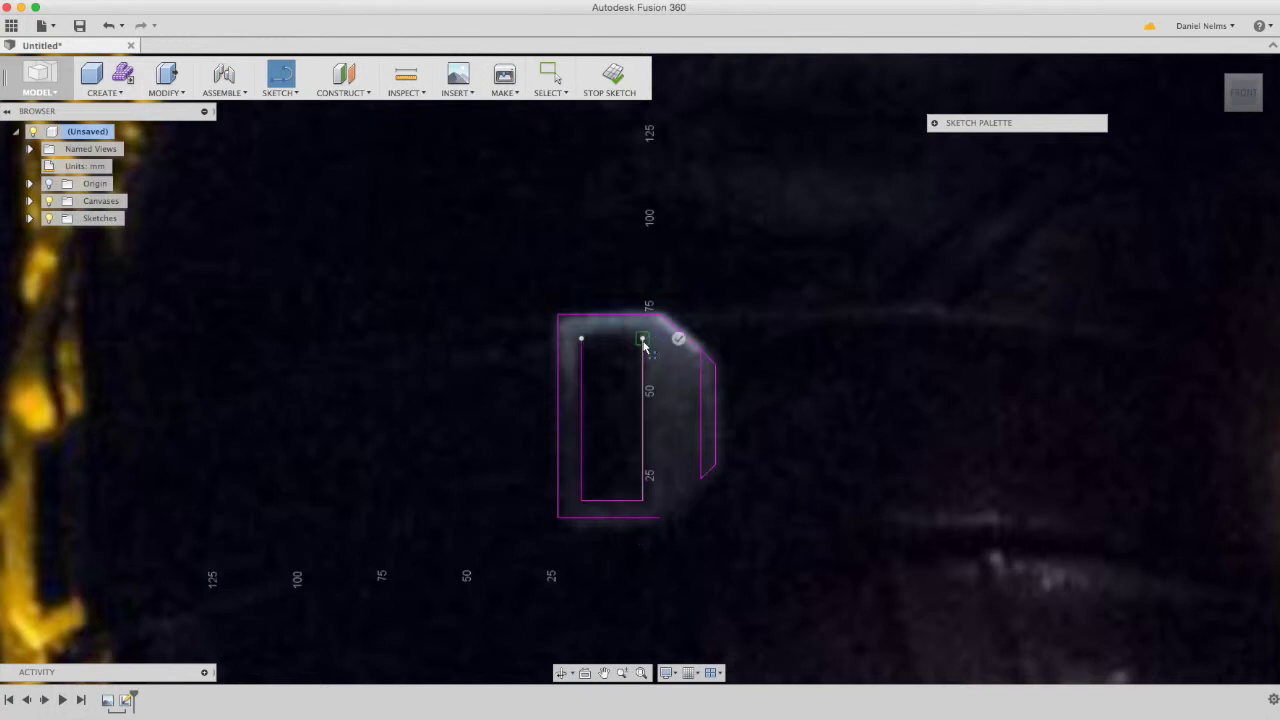
{"action": "left_click", "coordinate": [581, 339]}
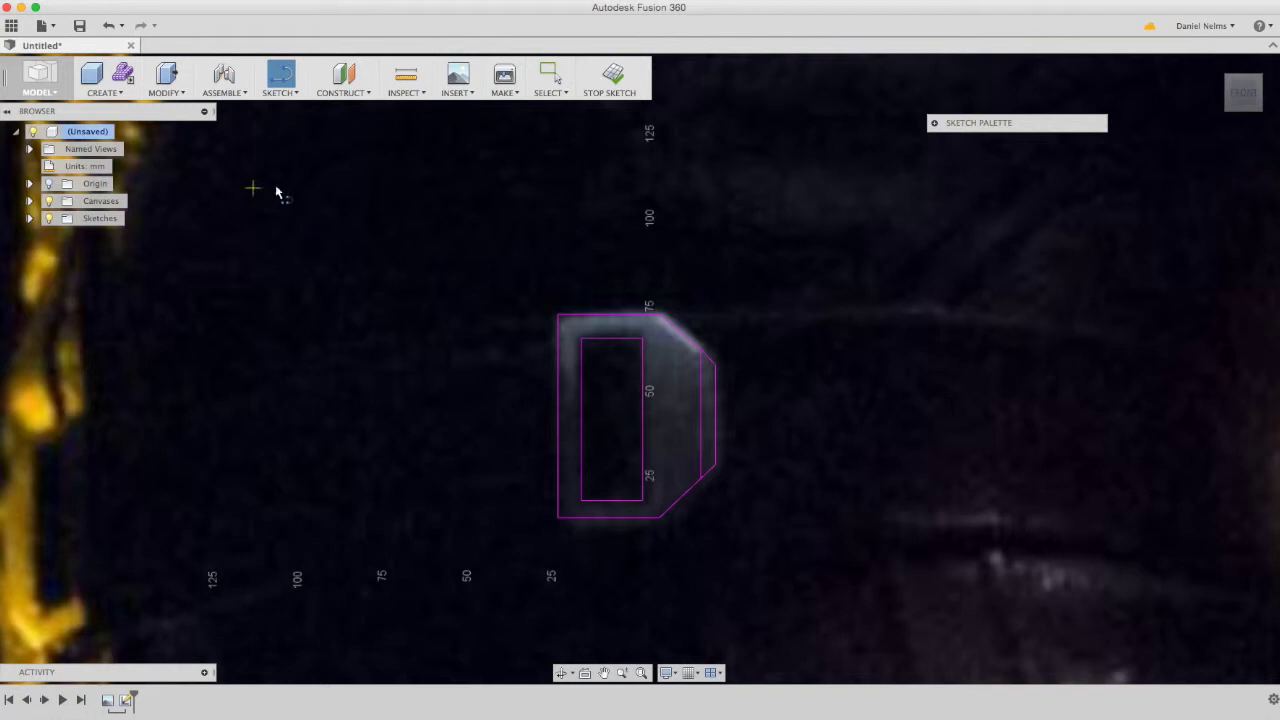
{"action": "key", "text": "Escape"}
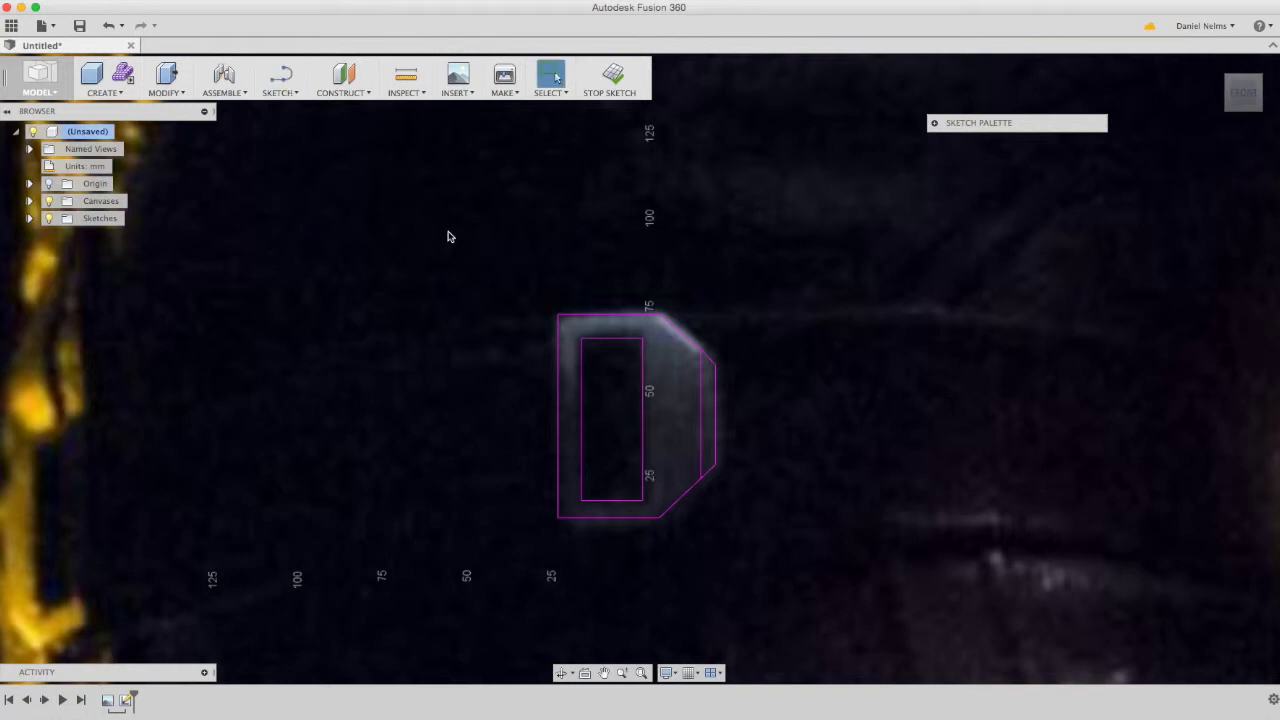
Delete the redundant inner vertical line near the outline's right edge and check that the buckle face selects as one closed profile.
{"action": "left_click", "coordinate": [701, 420]}
{"action": "key", "text": "Delete"}
{"action": "left_click", "coordinate": [679, 375]}
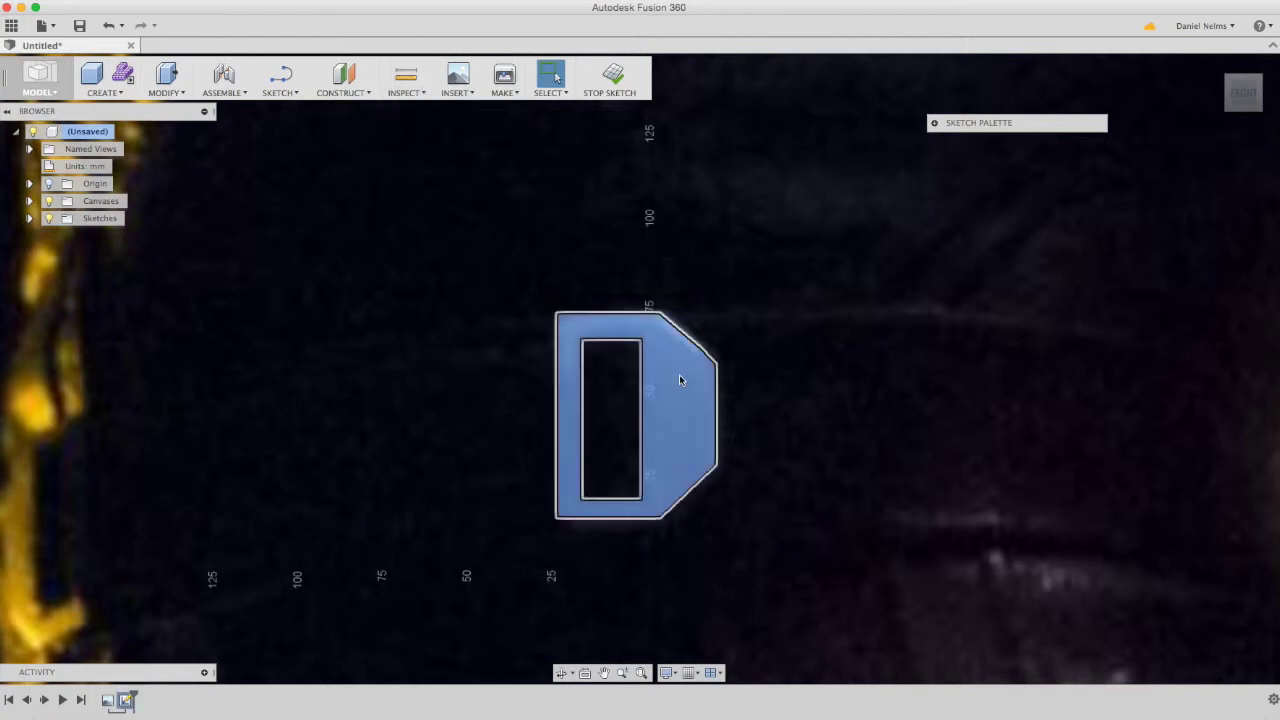
{"action": "left_click", "coordinate": [820, 421]}
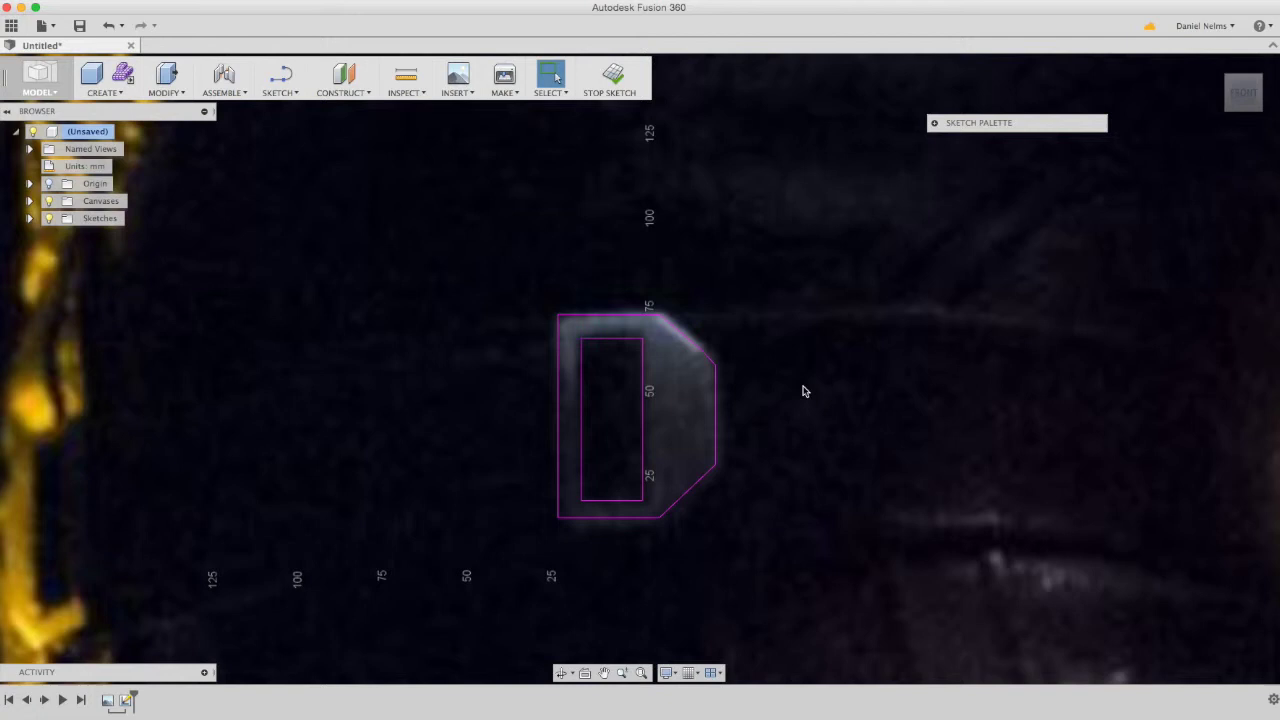
{"action": "left_click", "coordinate": [685, 392]}
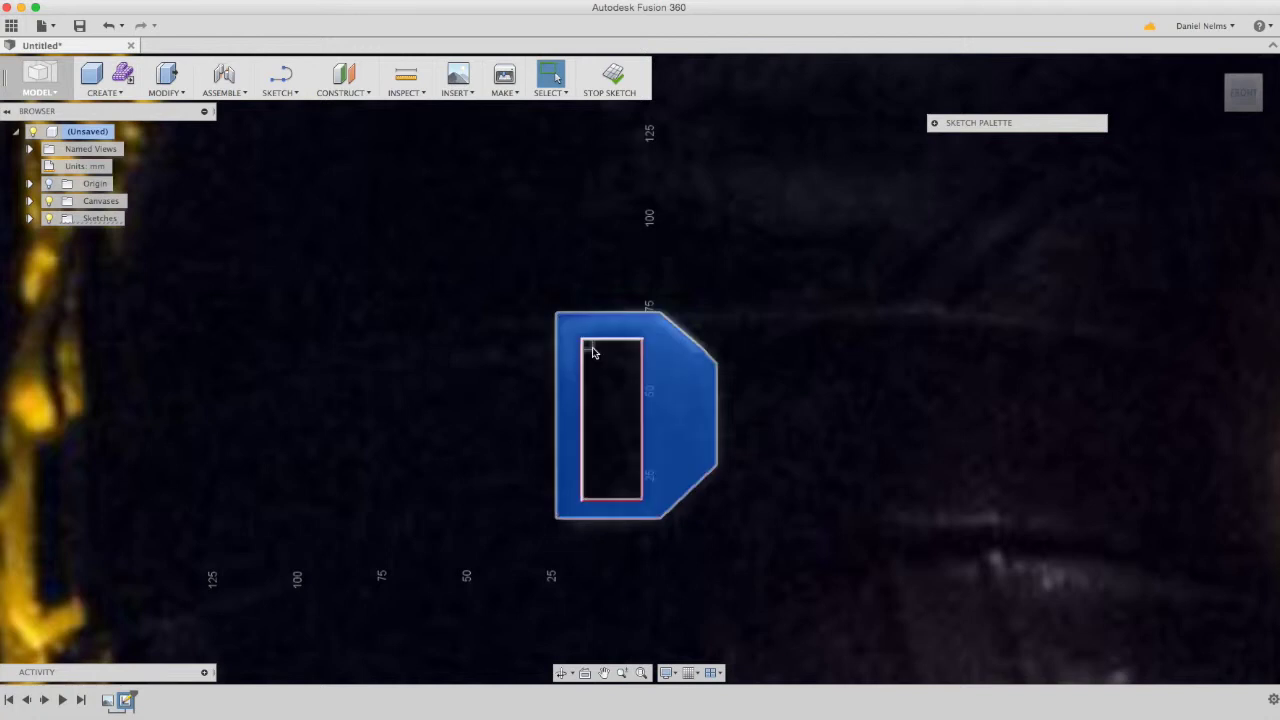
{"action": "left_click", "coordinate": [945, 378]}
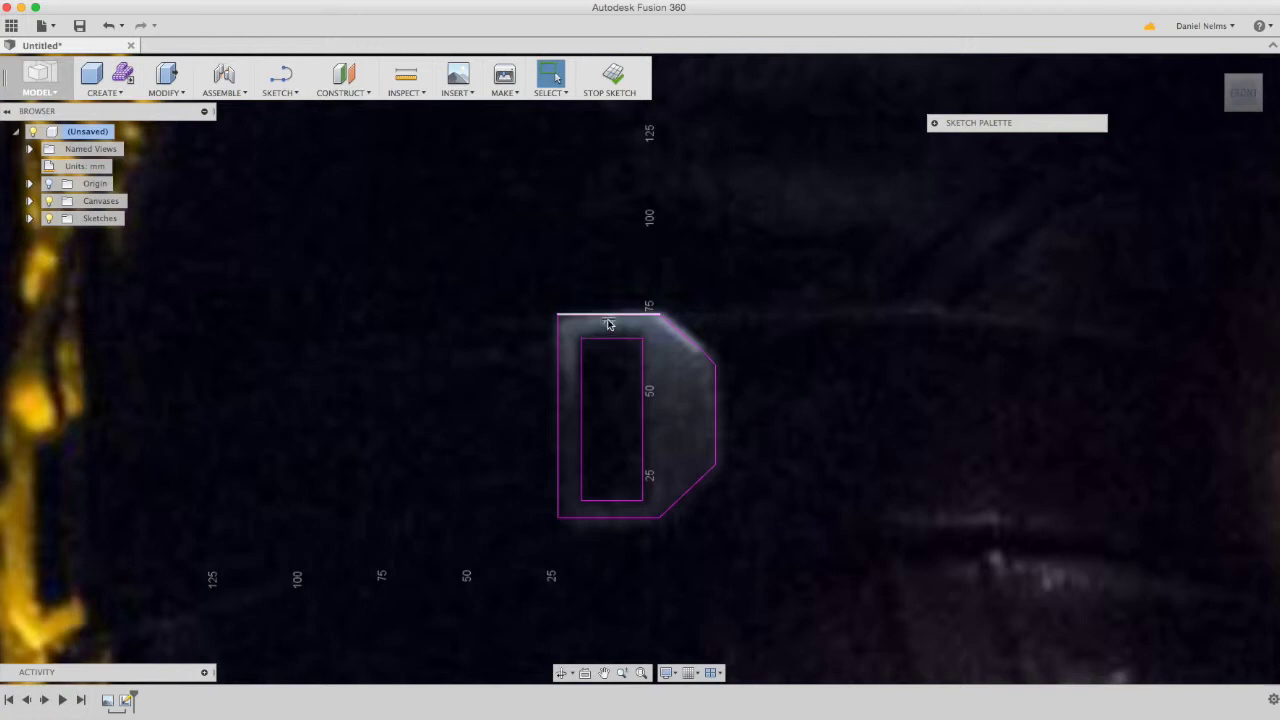
Measure the gaps between the opening and the outer outline, first at the top edges and also at the bottom edges.
{"action": "left_click", "coordinate": [400, 84]}
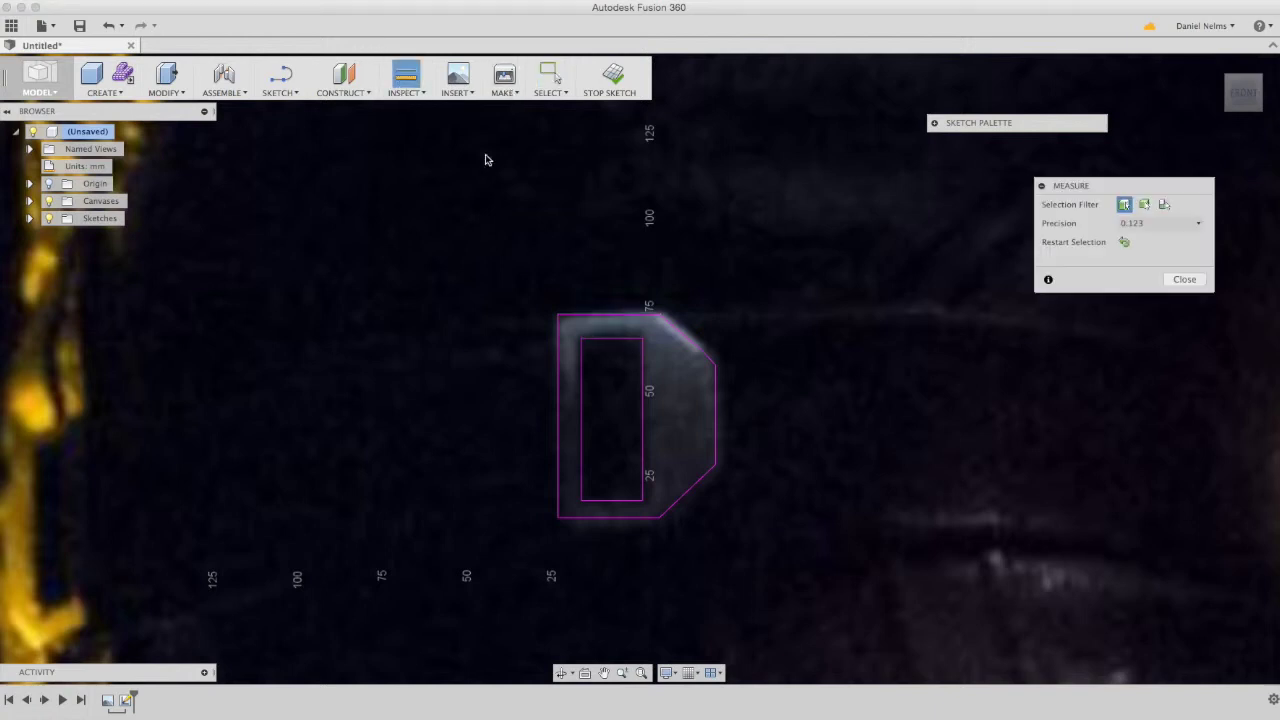
{"action": "left_click", "coordinate": [611, 340]}
{"action": "left_click", "coordinate": [611, 341]}
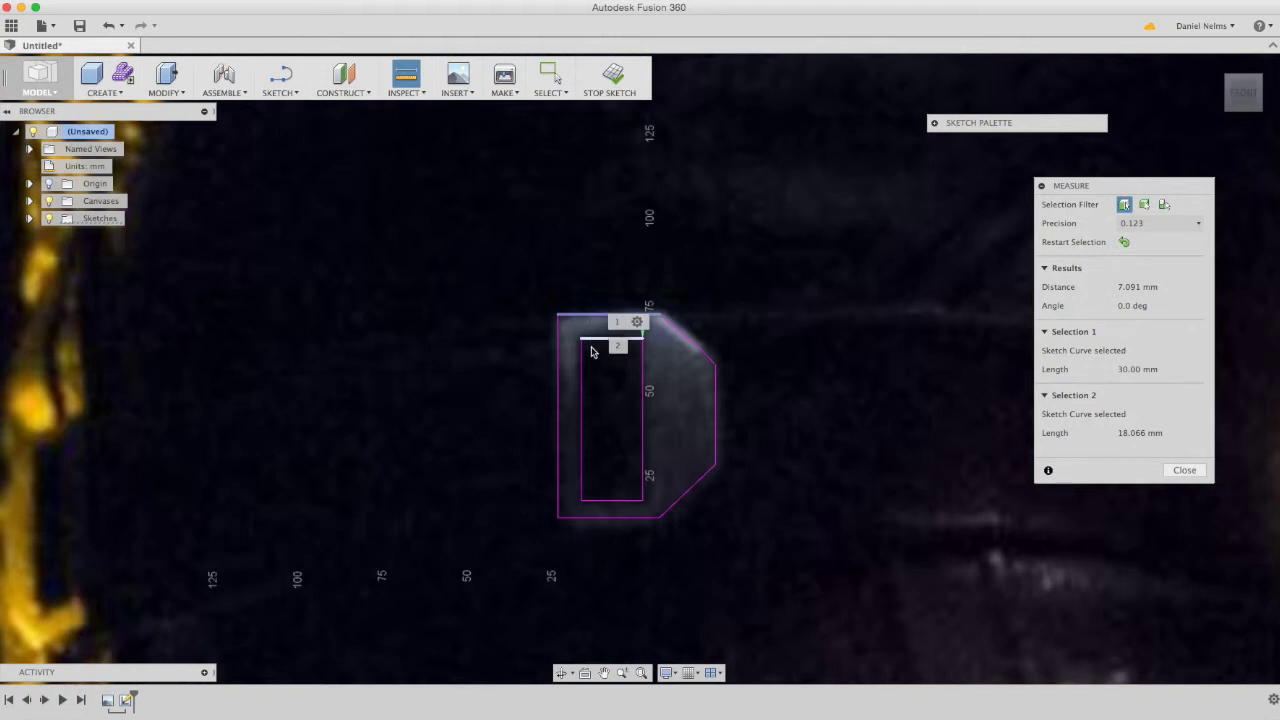
{"action": "key", "text": "Escape"}
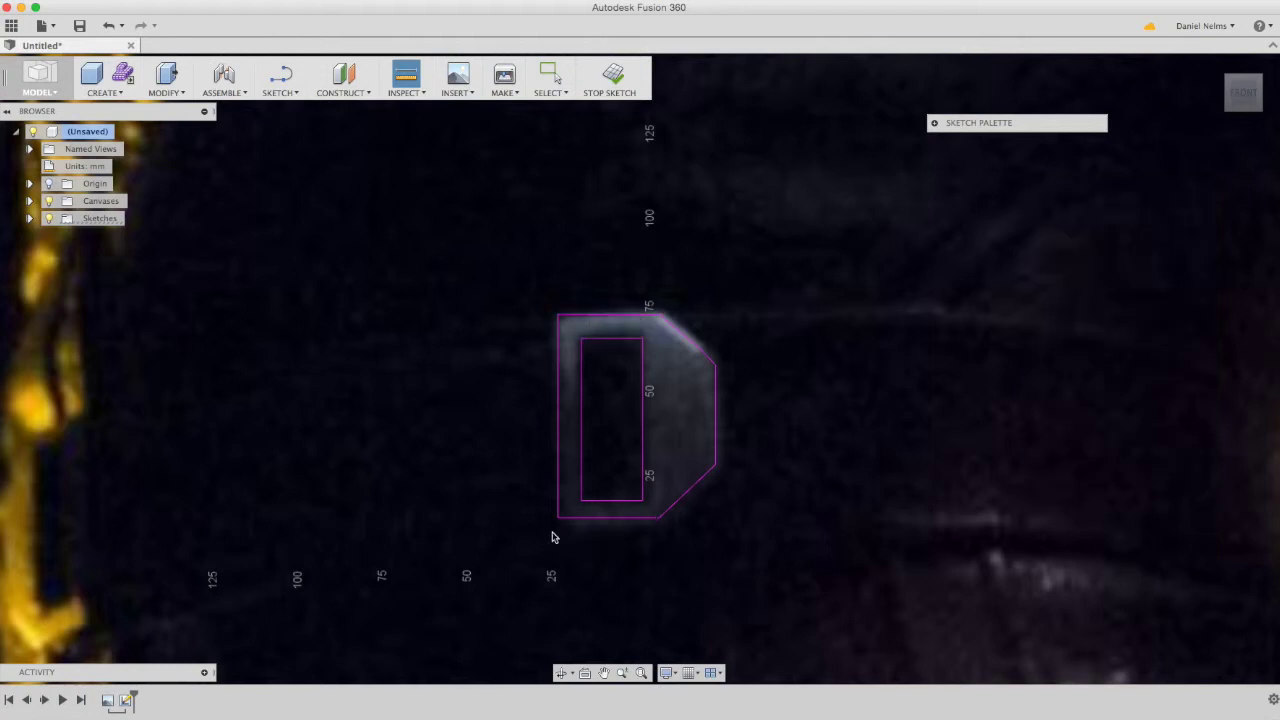
{"action": "left_click", "coordinate": [407, 75]}
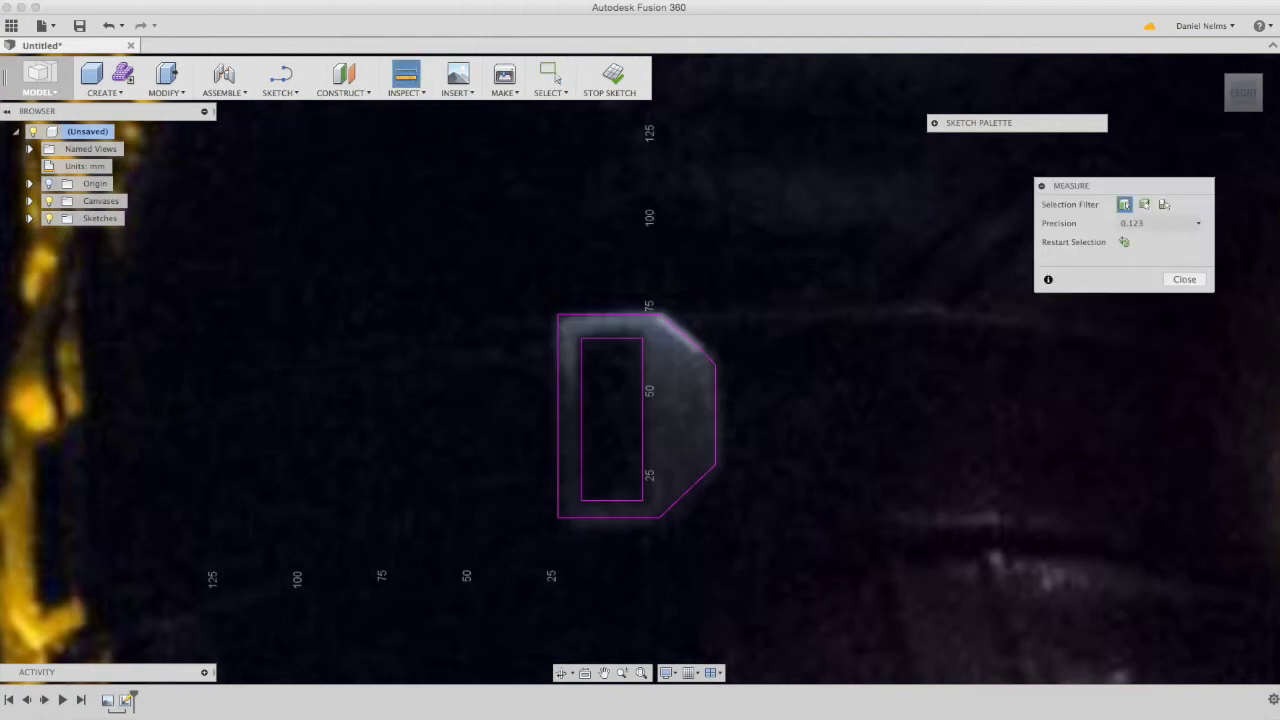
{"action": "left_click", "coordinate": [614, 518]}
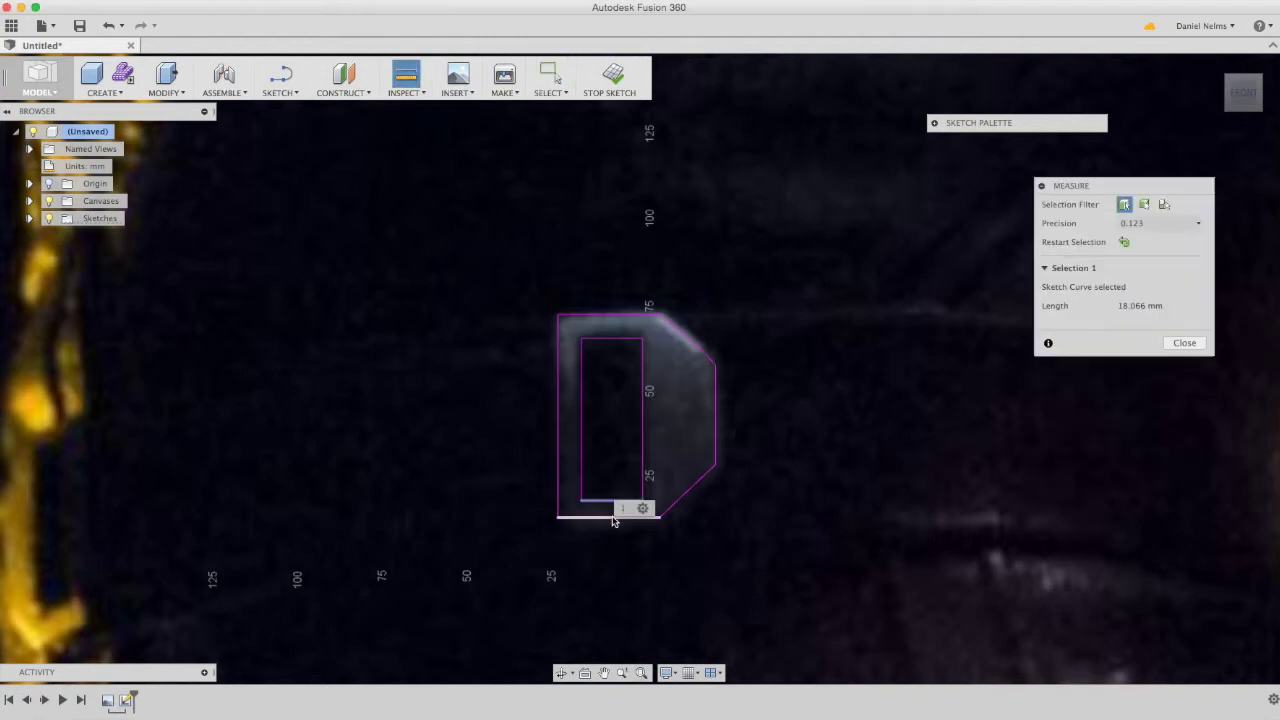
{"action": "left_click", "coordinate": [614, 519]}
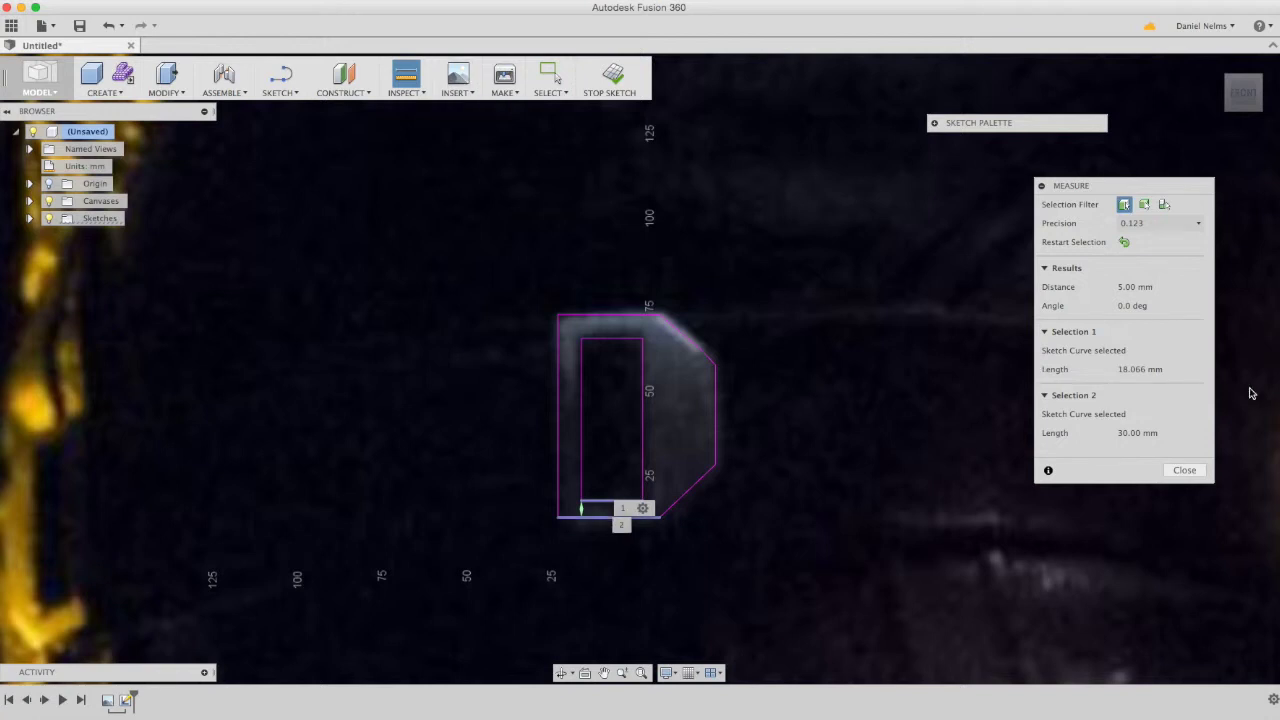
{"action": "left_click", "coordinate": [1185, 471]}
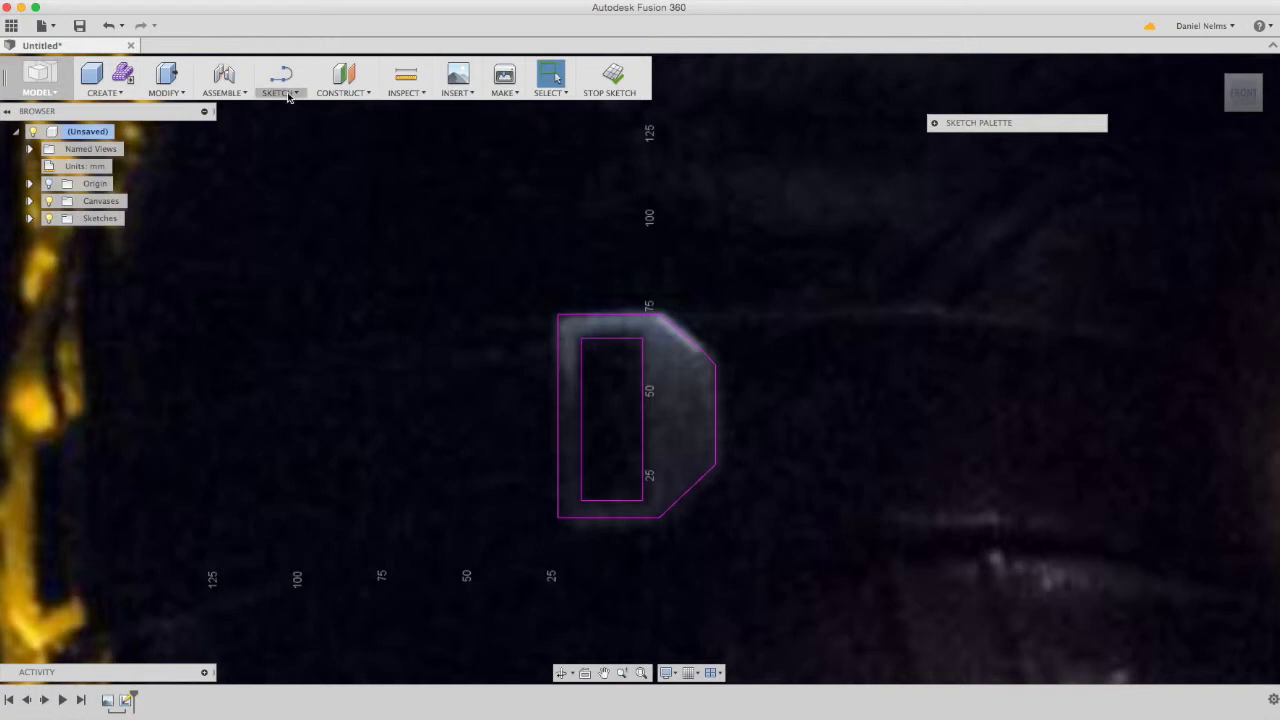
Move the opening's bottom edge up to about 6.3 mm from the outline's bottom edge, measuring the gap between them.
{"action": "mouse_move", "coordinate": [618, 503]}
{"action": "left_mouse_down"}
{"action": "mouse_move", "coordinate": [615, 471]}
{"action": "mouse_move", "coordinate": [618, 505]}
{"action": "mouse_move", "coordinate": [615, 486]}
{"action": "left_mouse_up"}
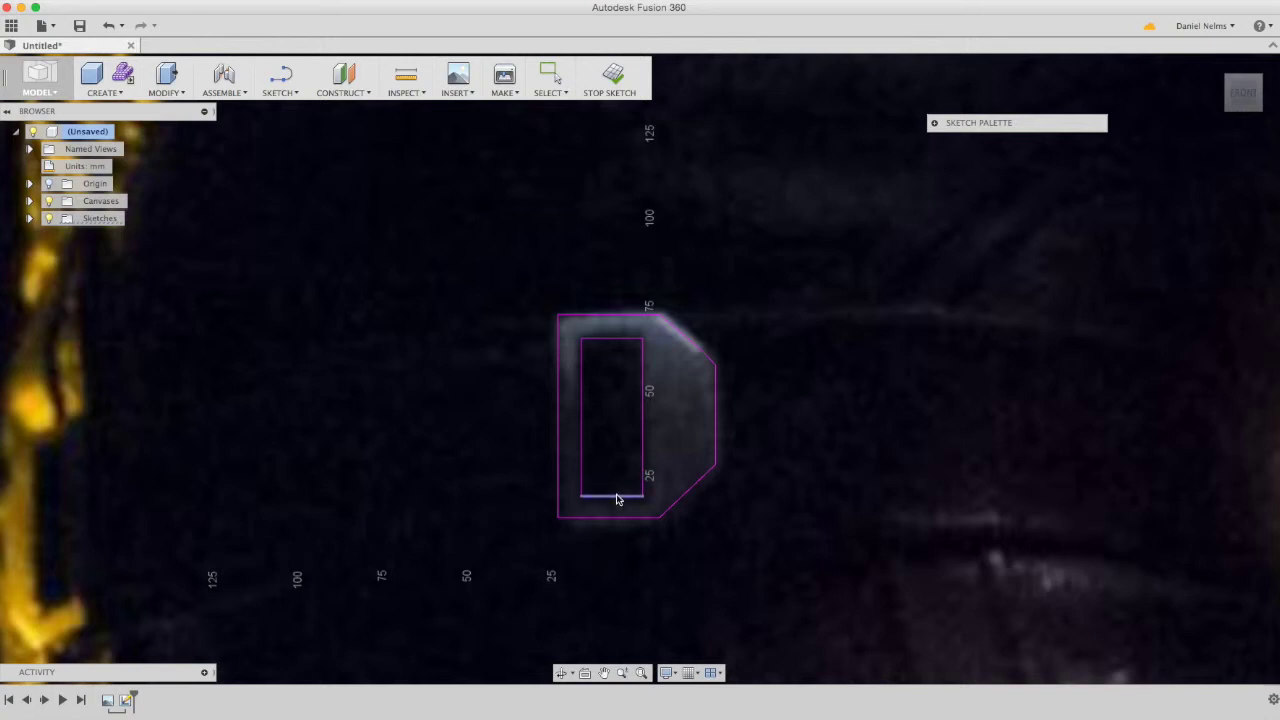
{"action": "left_click_drag", "start_coordinate": [617, 500], "coordinate": [617, 499]}
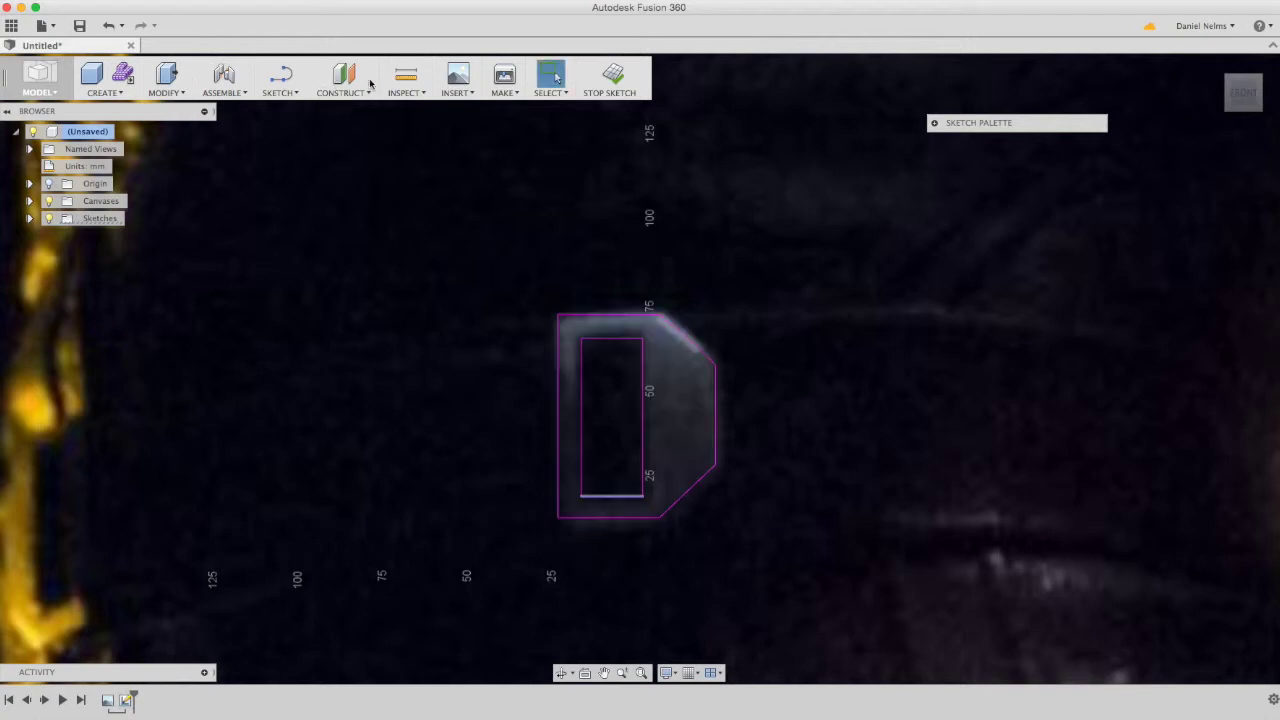
{"action": "left_click", "coordinate": [405, 76]}
{"action": "left_click", "coordinate": [605, 494]}
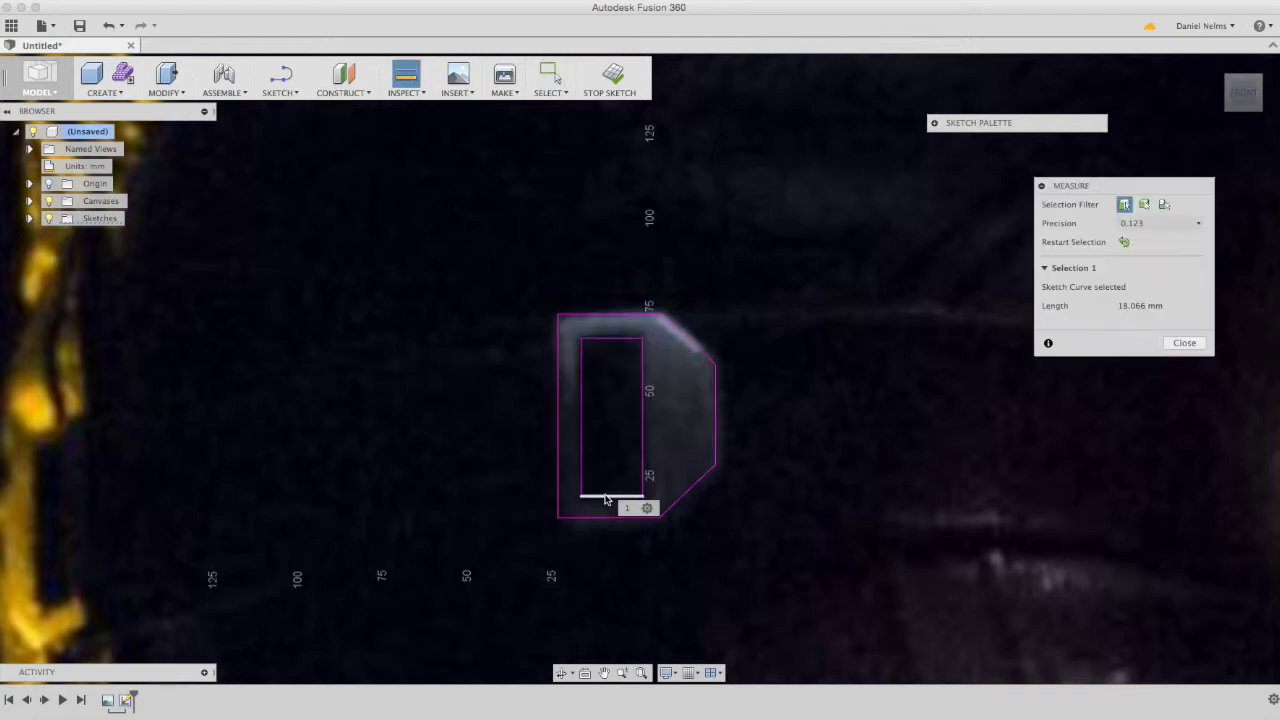
{"action": "left_click", "coordinate": [606, 521]}
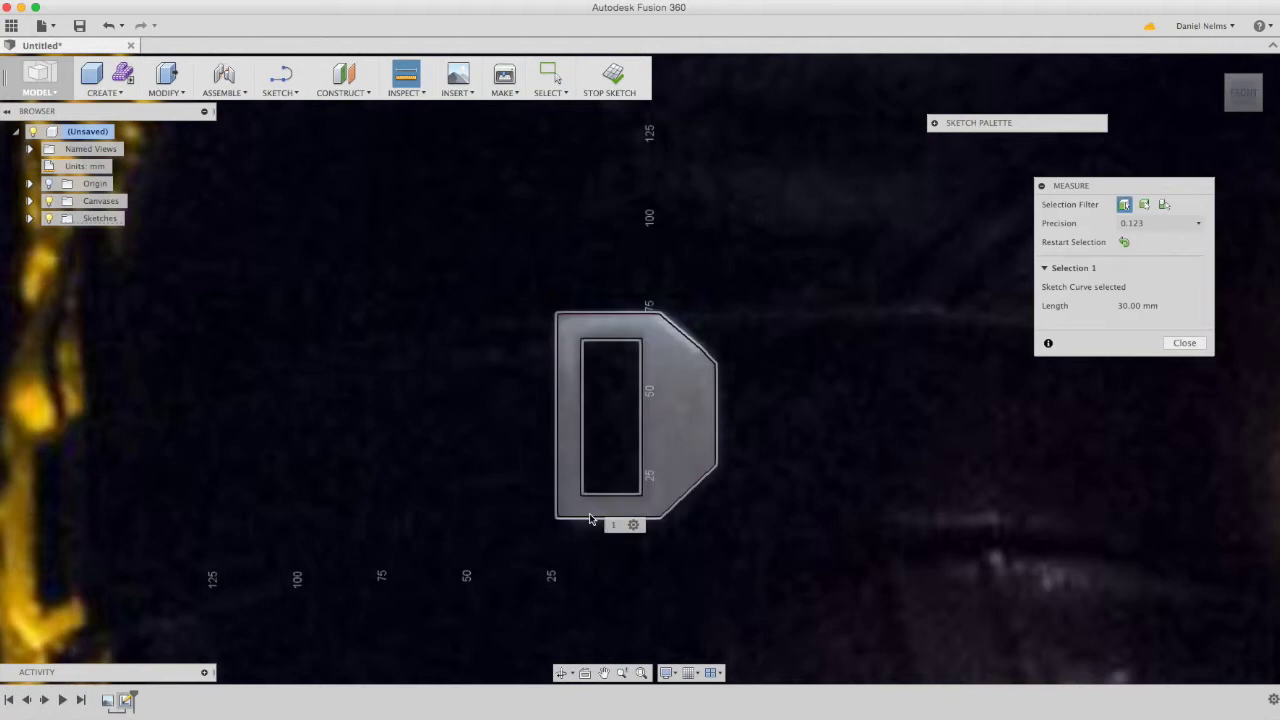
{"action": "left_click", "coordinate": [604, 494]}
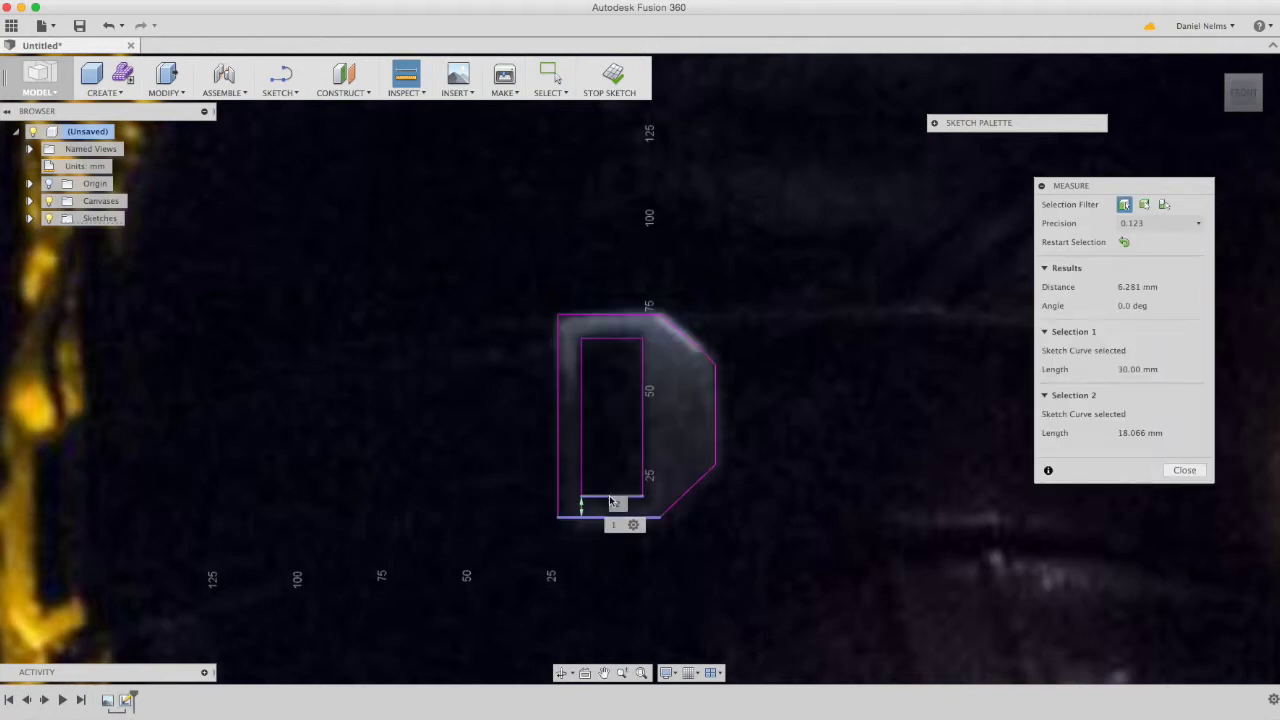
{"action": "left_click", "coordinate": [1041, 186]}
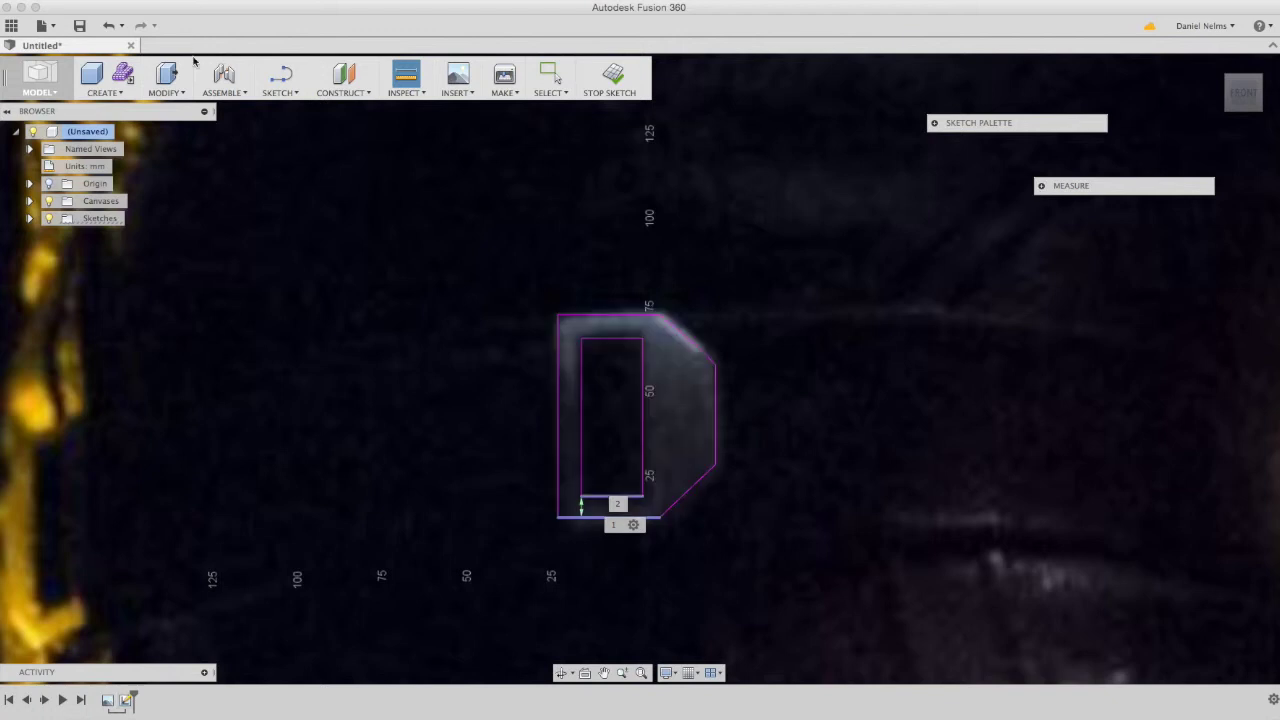
{"action": "key", "text": "Escape"}
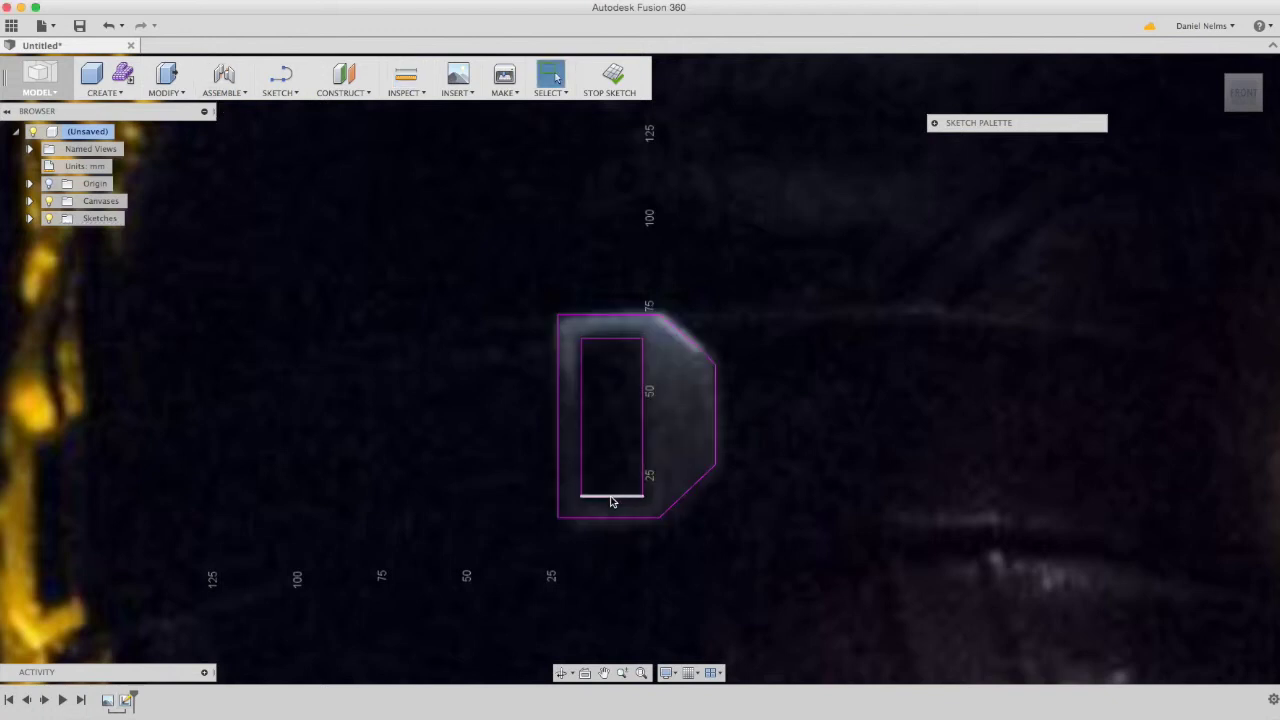
Try to nudge the opening's bottom edge slightly and remeasure its distance to the outline's bottom edge.
{"action": "mouse_move", "coordinate": [612, 501]}
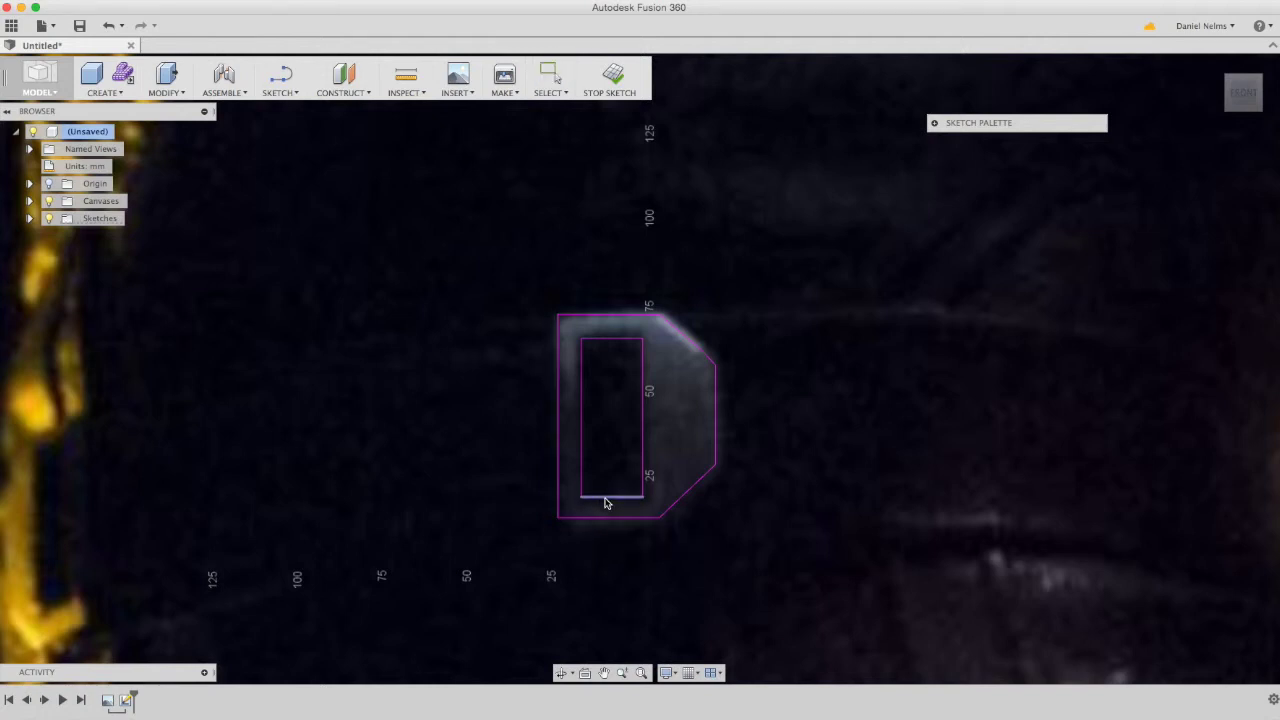
{"action": "left_click", "coordinate": [606, 501]}
{"action": "left_click", "coordinate": [631, 526]}
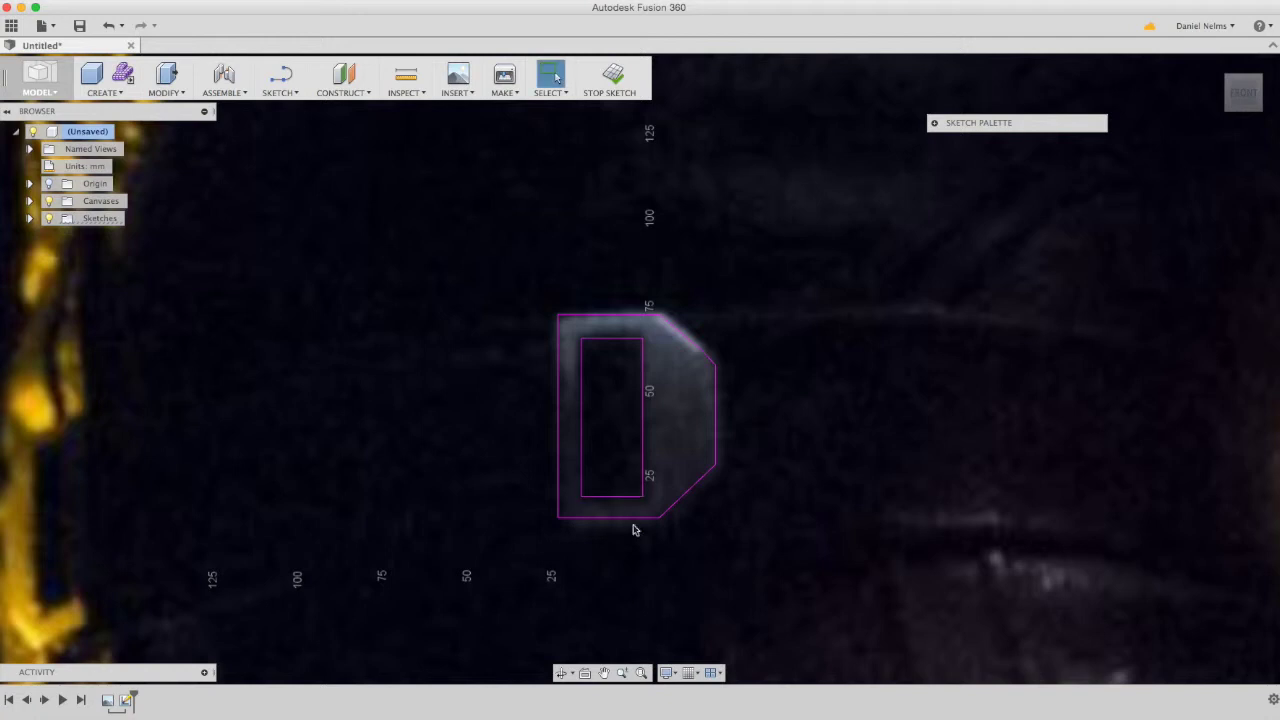
{"action": "left_click", "coordinate": [404, 94]}
{"action": "left_click", "coordinate": [410, 107]}
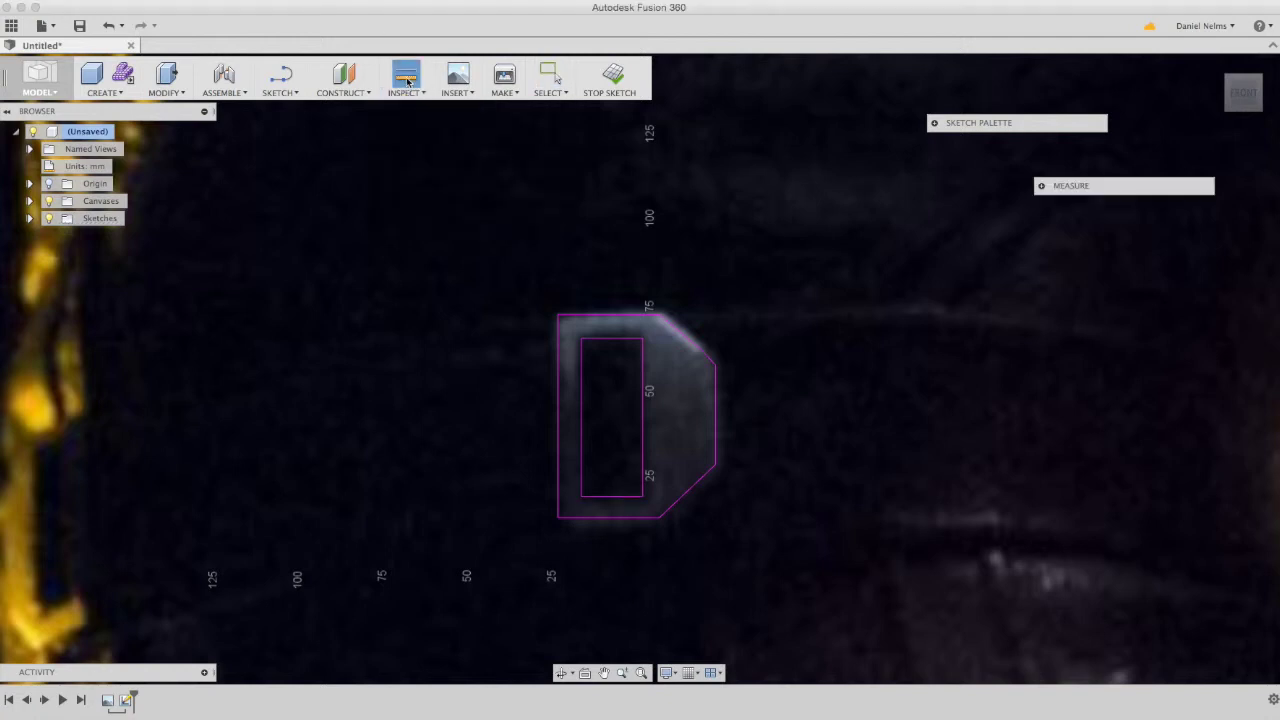
{"action": "left_click", "coordinate": [617, 496]}
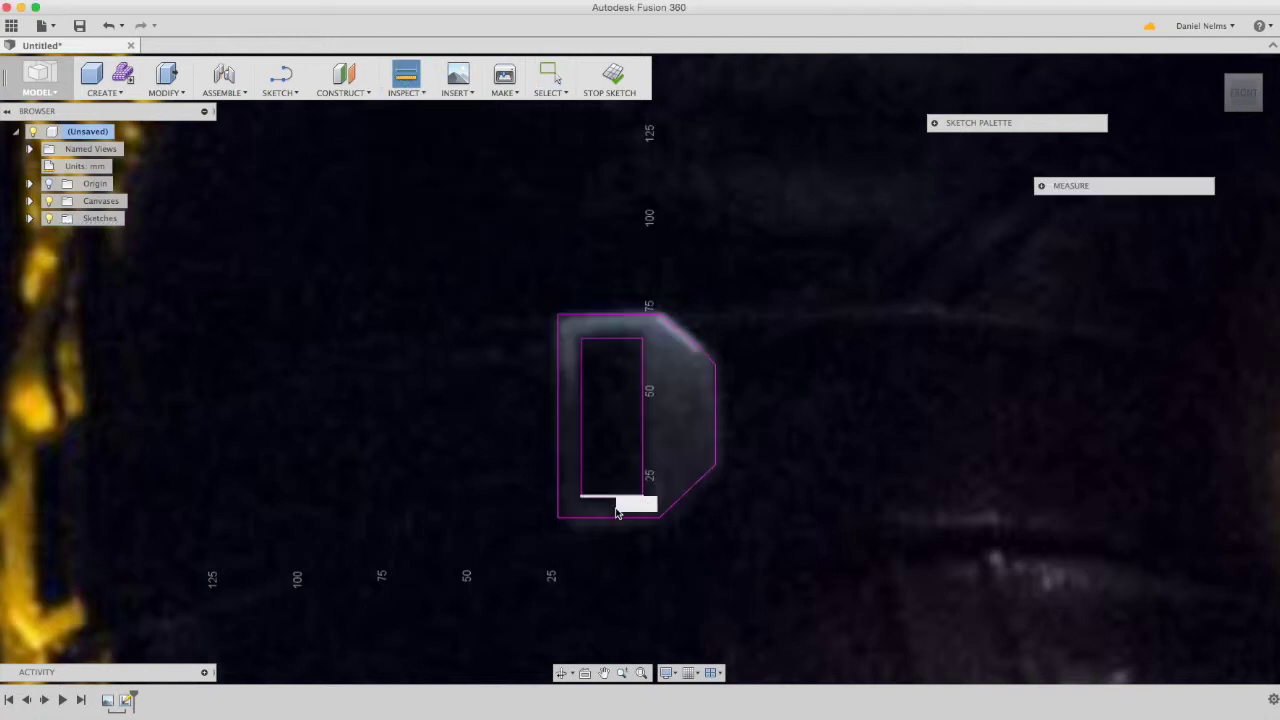
{"action": "left_click", "coordinate": [611, 522]}
{"action": "left_click", "coordinate": [1041, 187]}
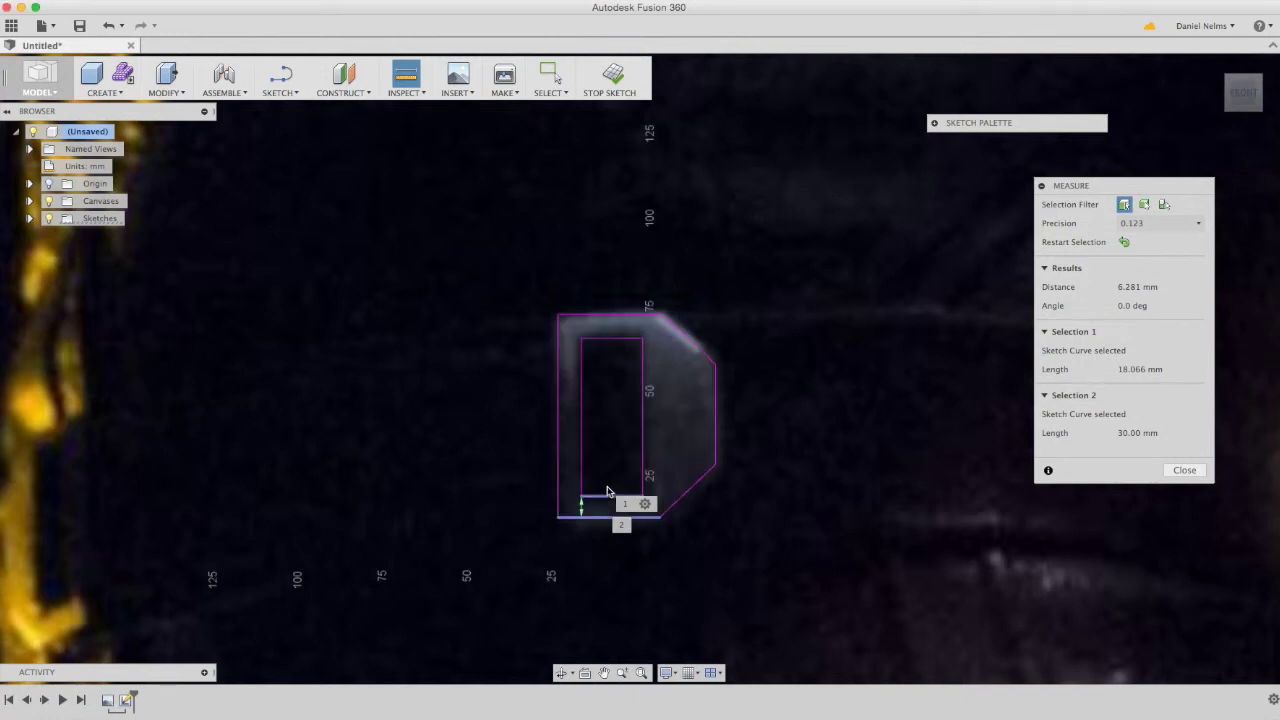
{"action": "key", "text": "Escape"}
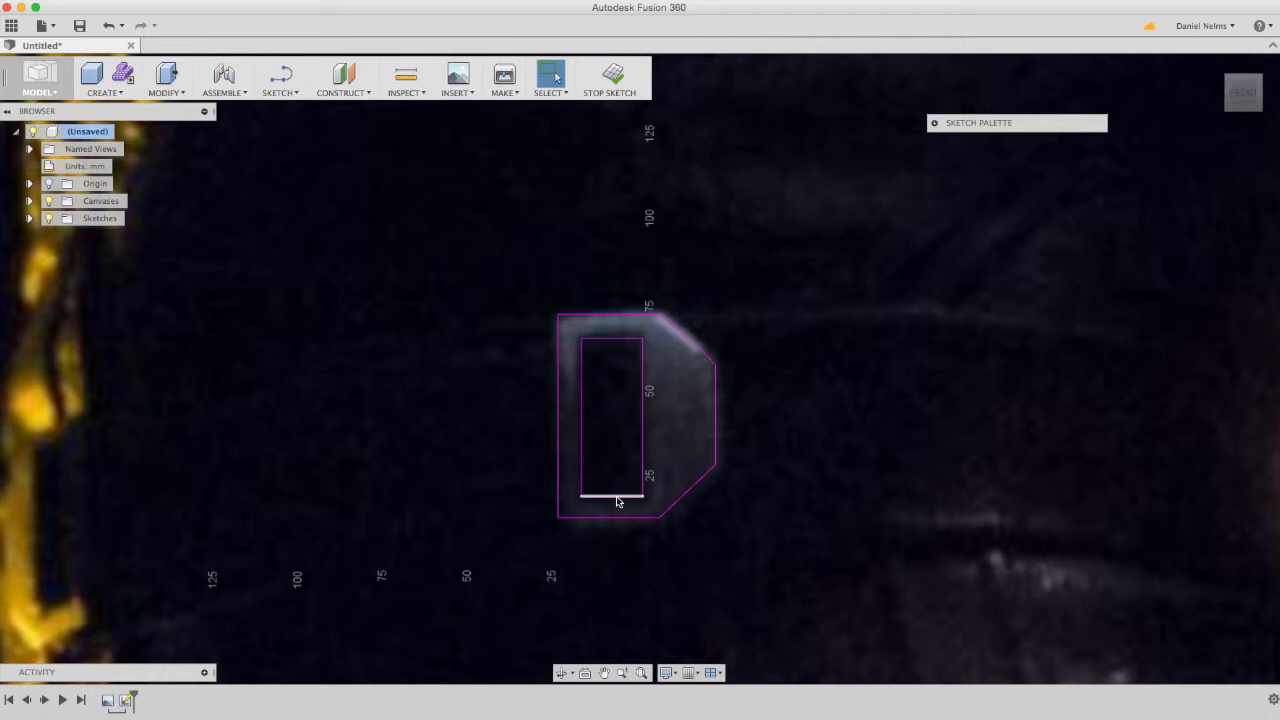
Raise the opening's bottom edge to about 6.9 mm from the outline's bottom edge and check the gap with Measure.
{"action": "left_click", "coordinate": [406, 76]}
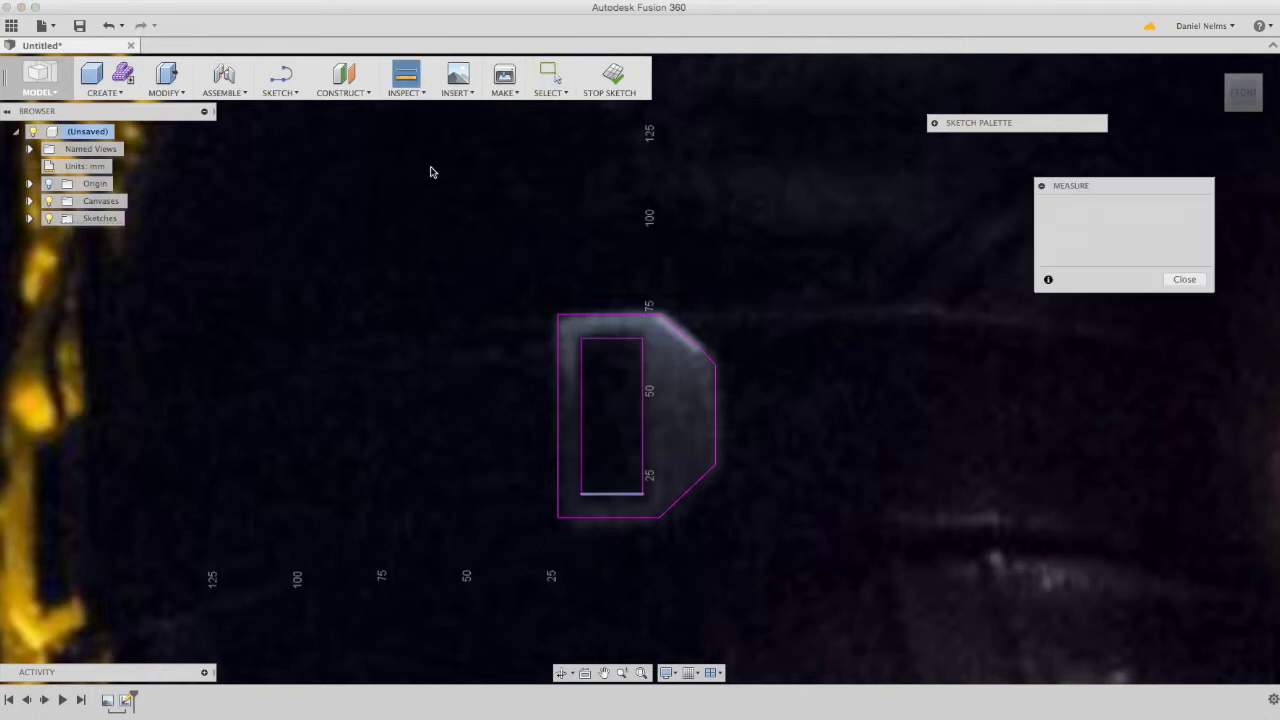
{"action": "left_click", "coordinate": [600, 496]}
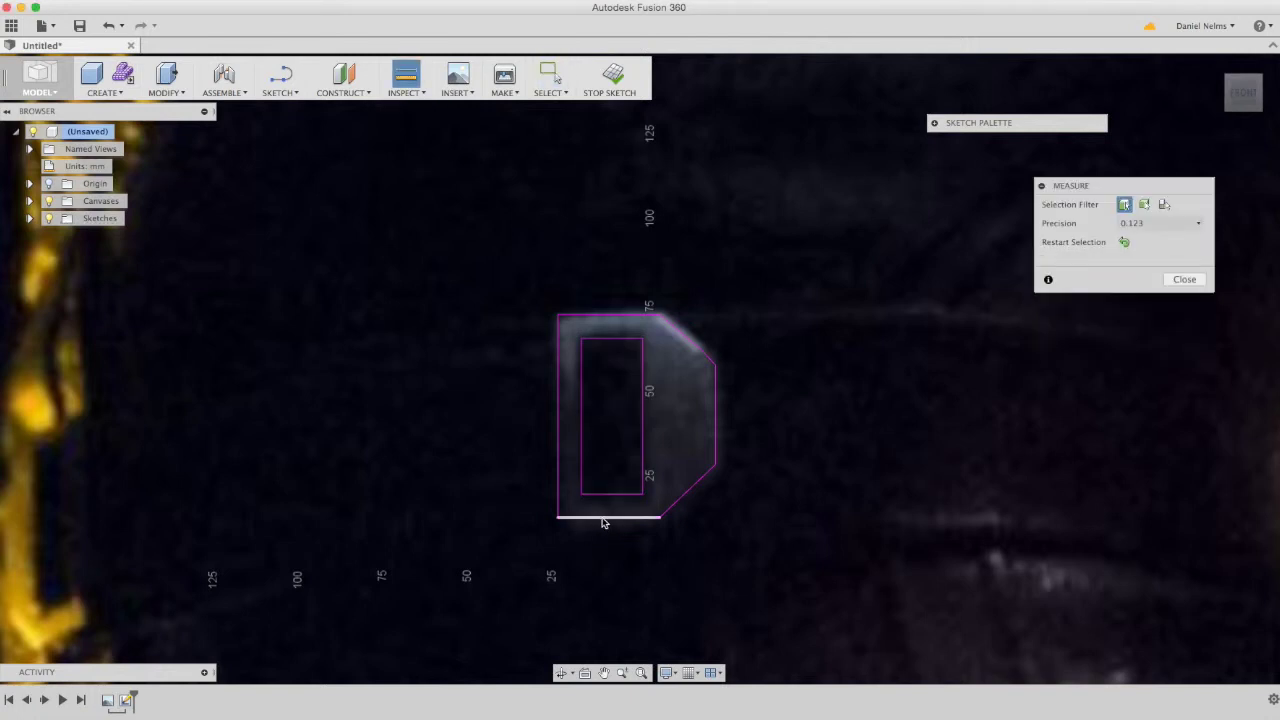
{"action": "left_click", "coordinate": [603, 519]}
{"action": "left_click", "coordinate": [603, 495]}
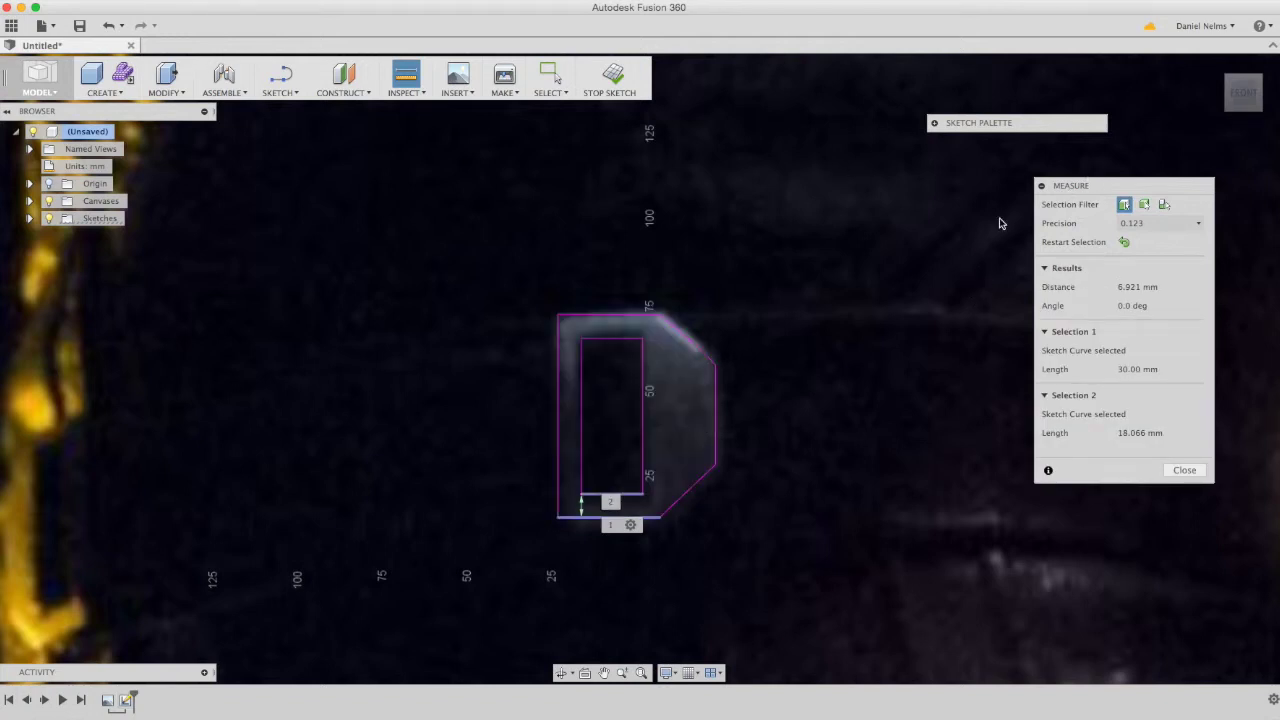
{"action": "left_click", "coordinate": [1042, 187]}
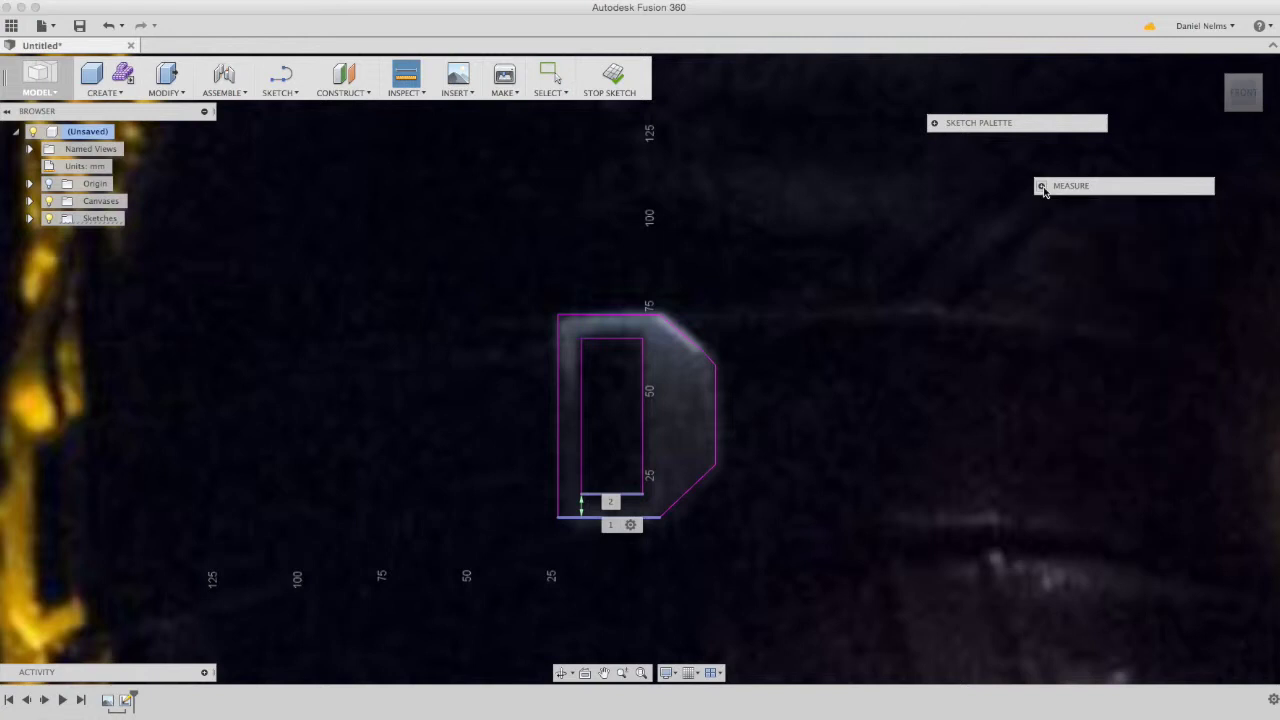
{"action": "left_click", "coordinate": [1042, 187]}
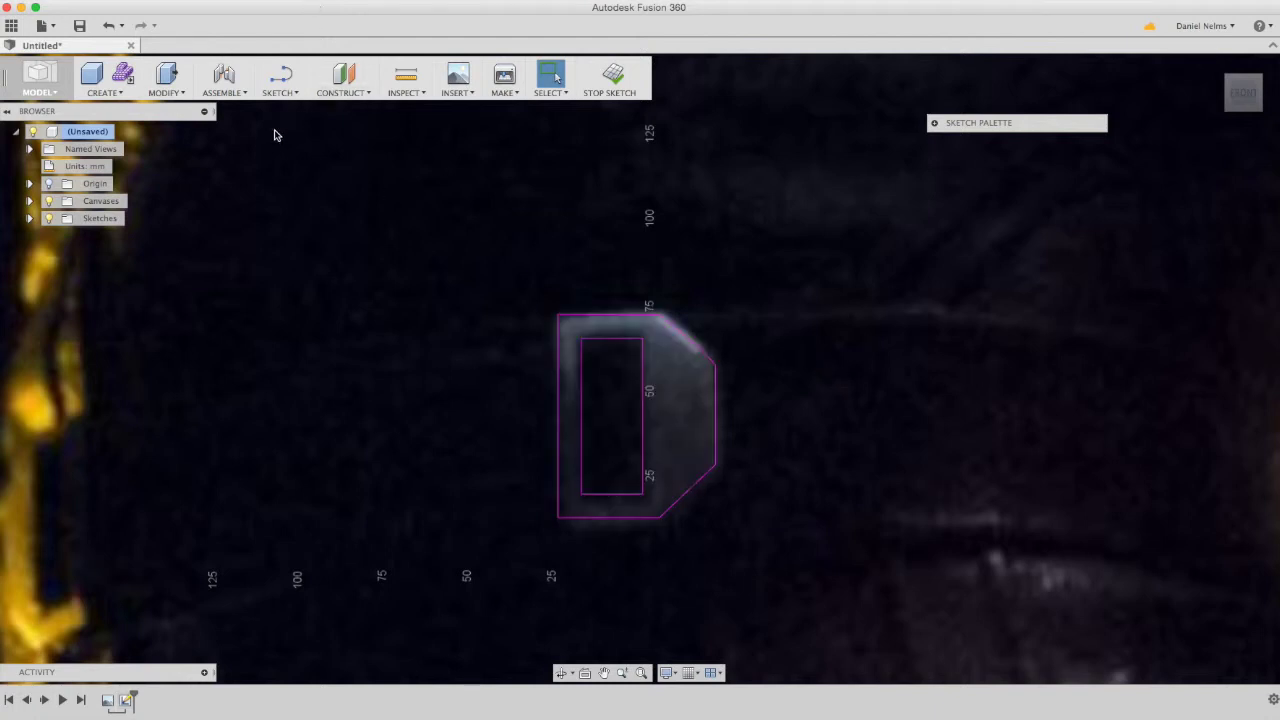
Extrude the buckle profile between the outer outline and the inner opening 6 mm as a new body.
{"action": "left_click", "coordinate": [564, 455]}
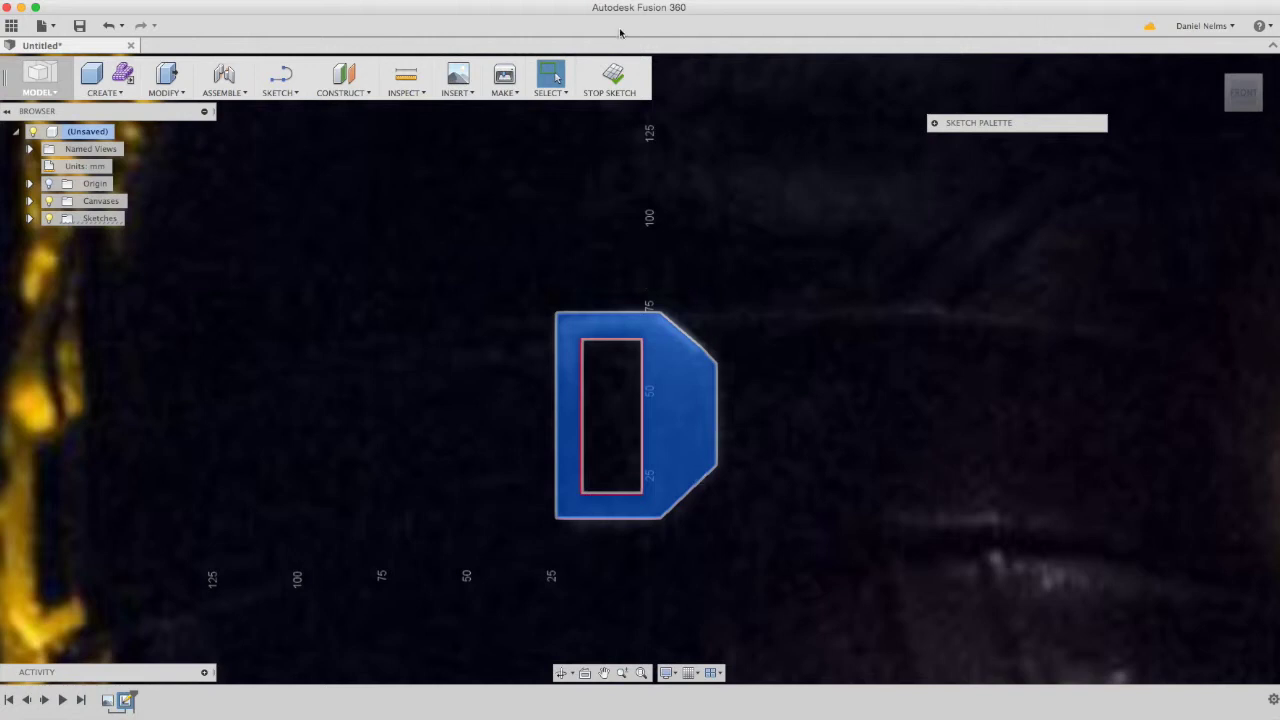
{"action": "right_click", "coordinate": [679, 429]}
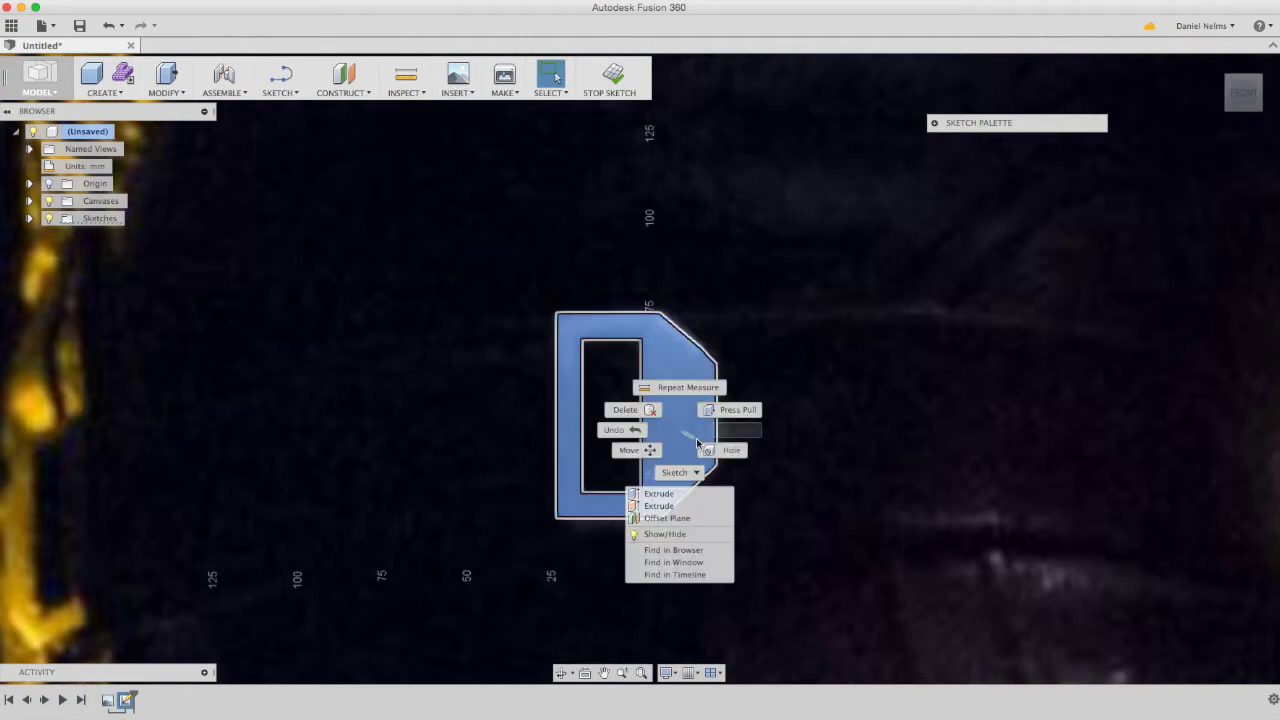
{"action": "left_click", "coordinate": [682, 496]}
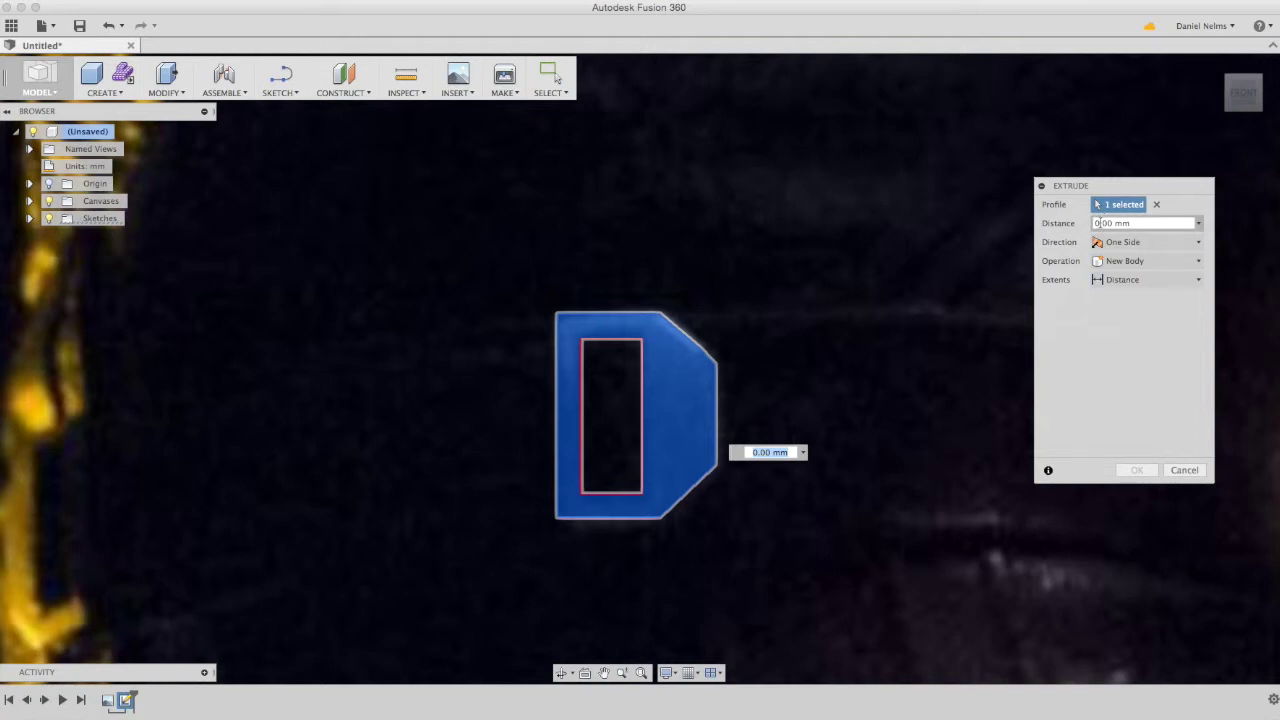
{"action": "key", "text": "Escape"}
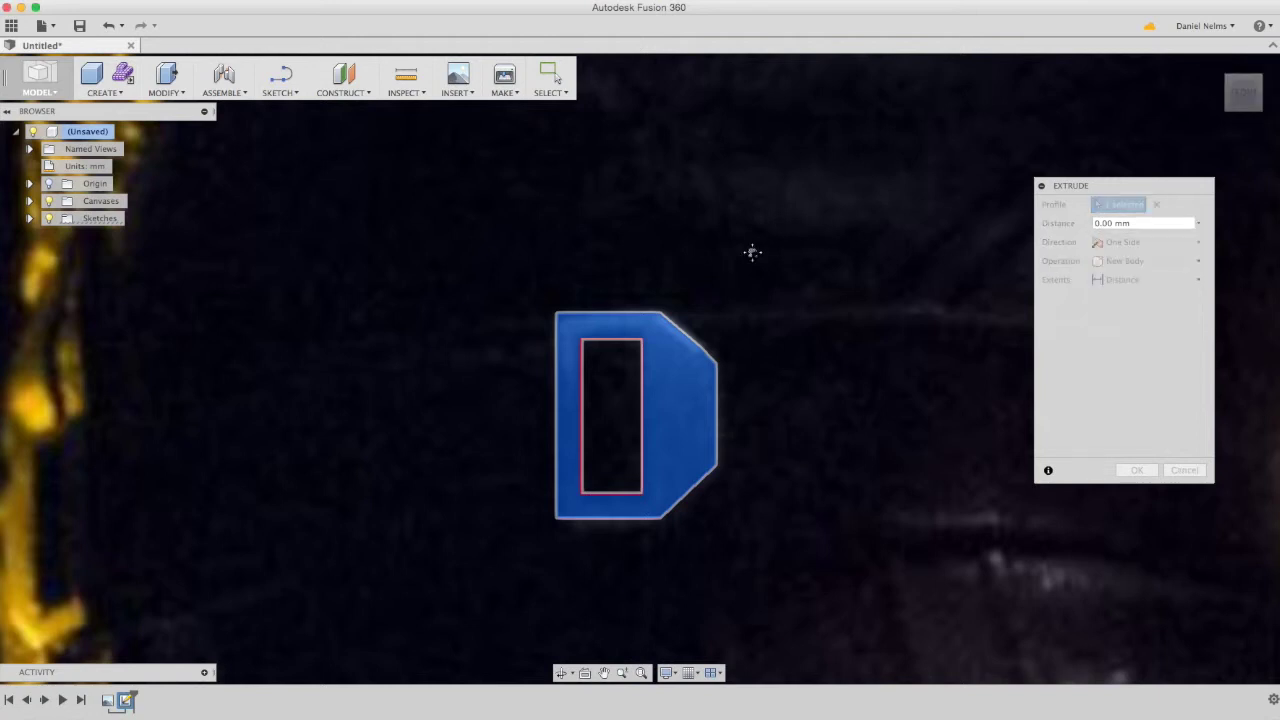
{"action": "middle_click_drag", "start_coordinate": [752, 252], "coordinate": [704, 252]}
{"action": "left_click", "coordinate": [1268, 97]}
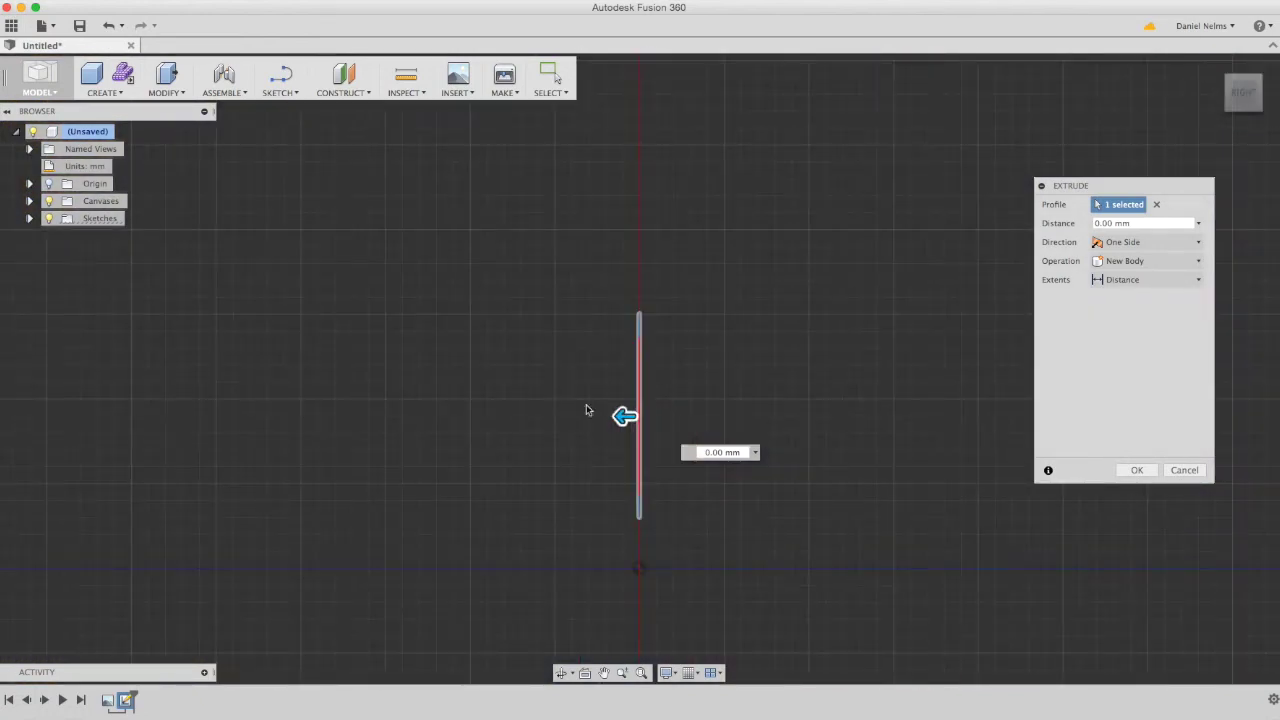
{"action": "left_click", "coordinate": [1150, 221]}
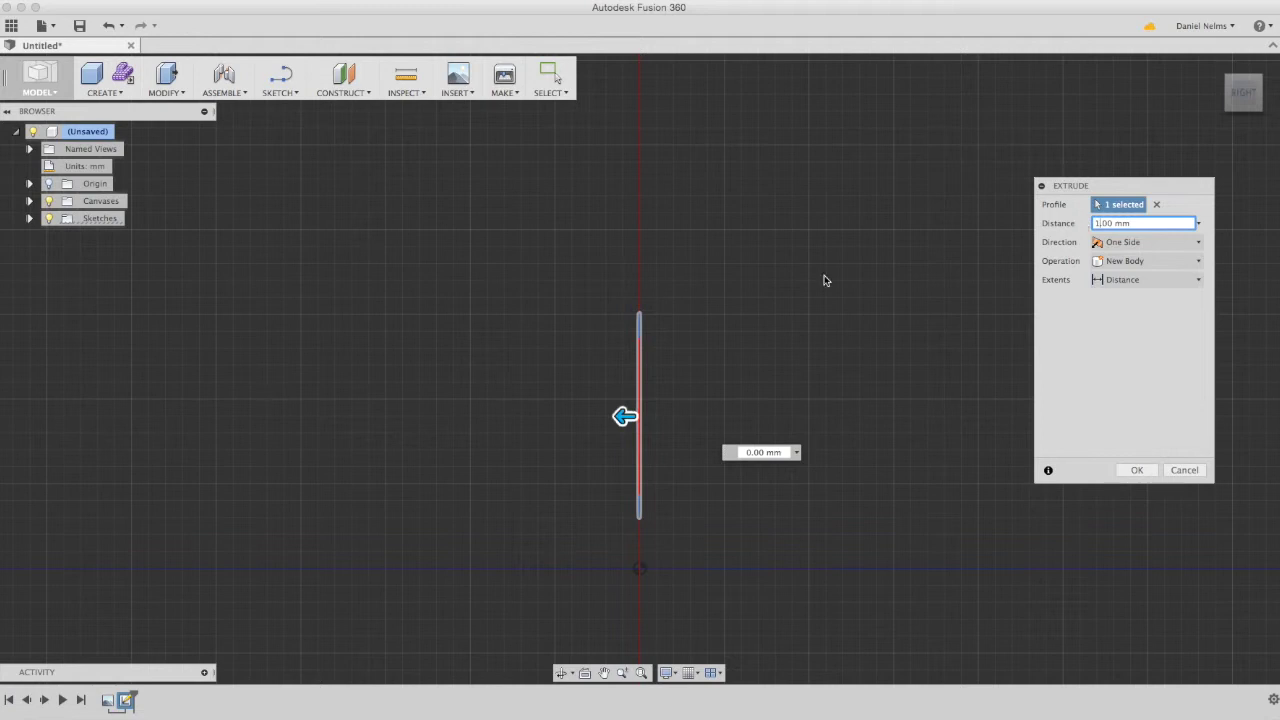
{"action": "mouse_move", "coordinate": [614, 421]}
{"action": "left_mouse_down"}
{"action": "mouse_move", "coordinate": [434, 417]}
{"action": "mouse_move", "coordinate": [597, 425]}
{"action": "left_mouse_up"}
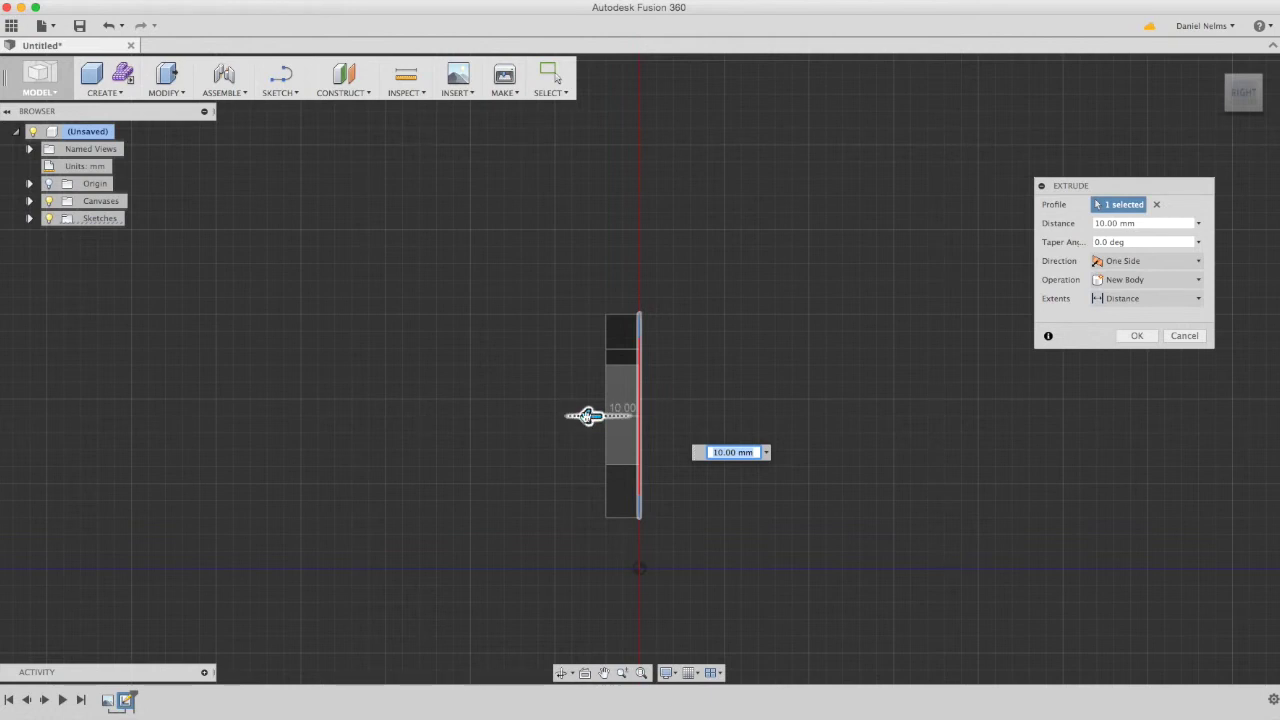
{"action": "left_click_drag", "start_coordinate": [588, 416], "coordinate": [607, 417]}
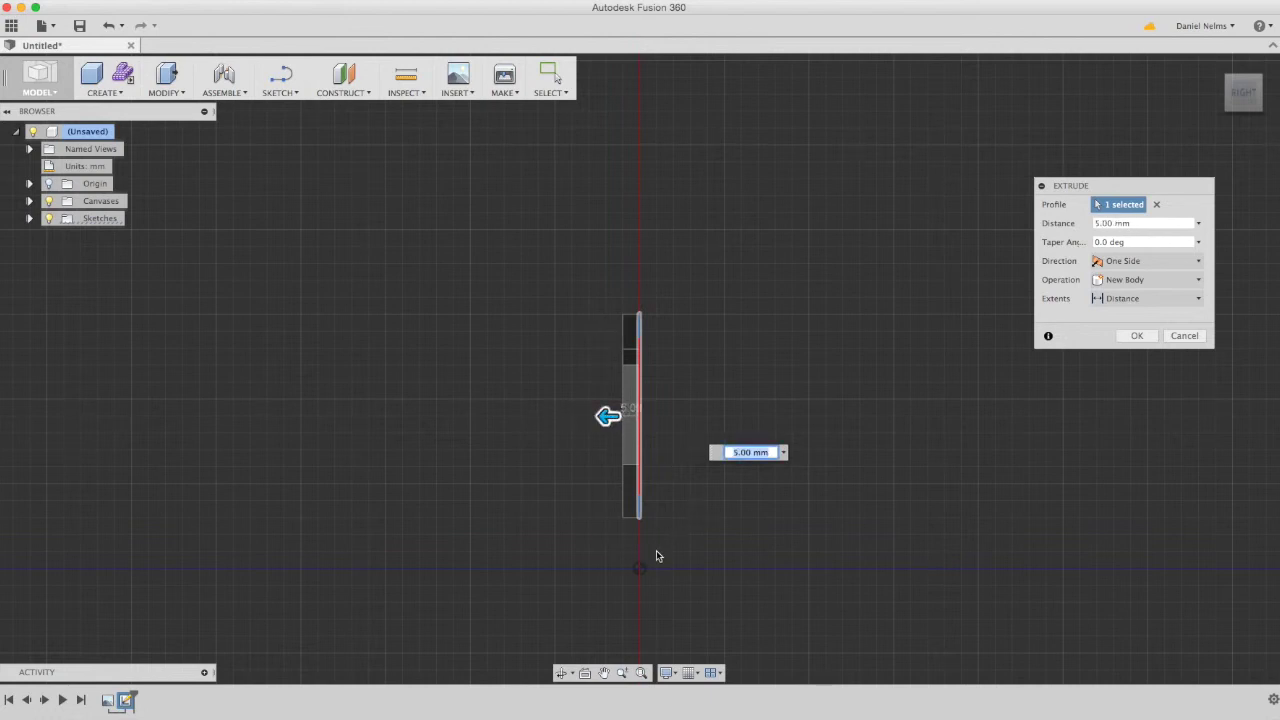
{"action": "left_click", "coordinate": [1095, 223]}
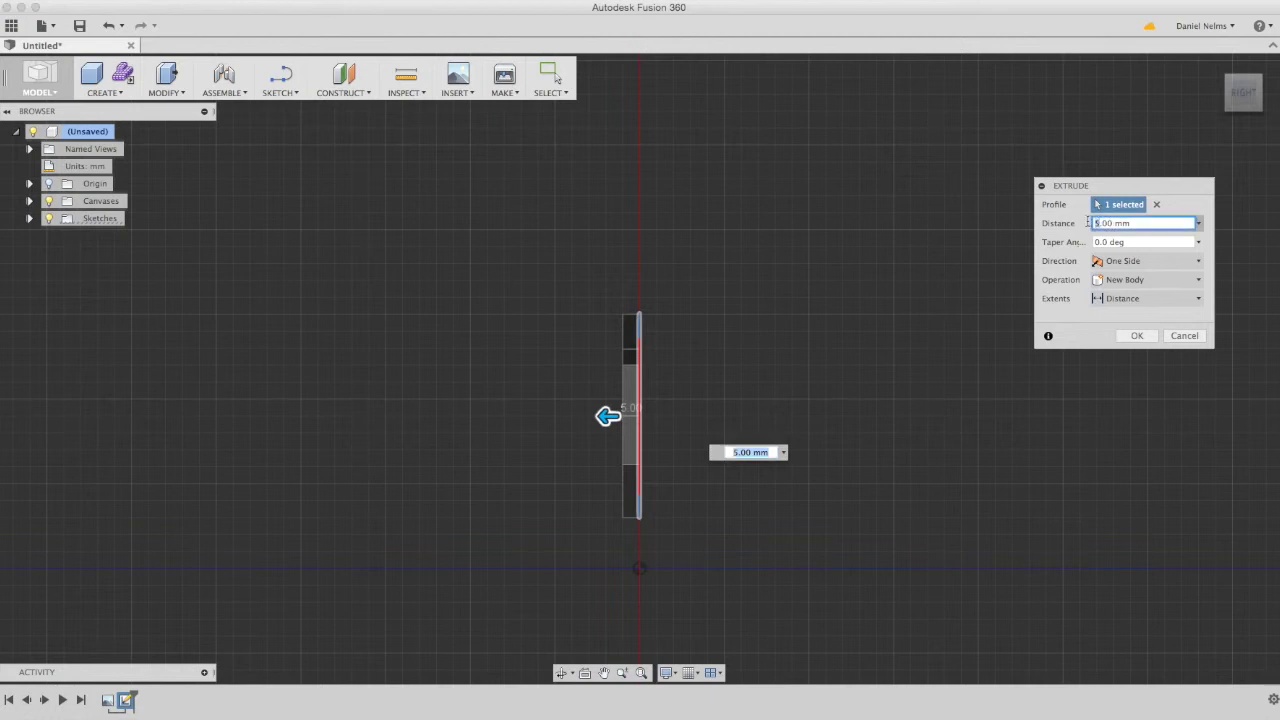
{"action": "type", "text": "6"}
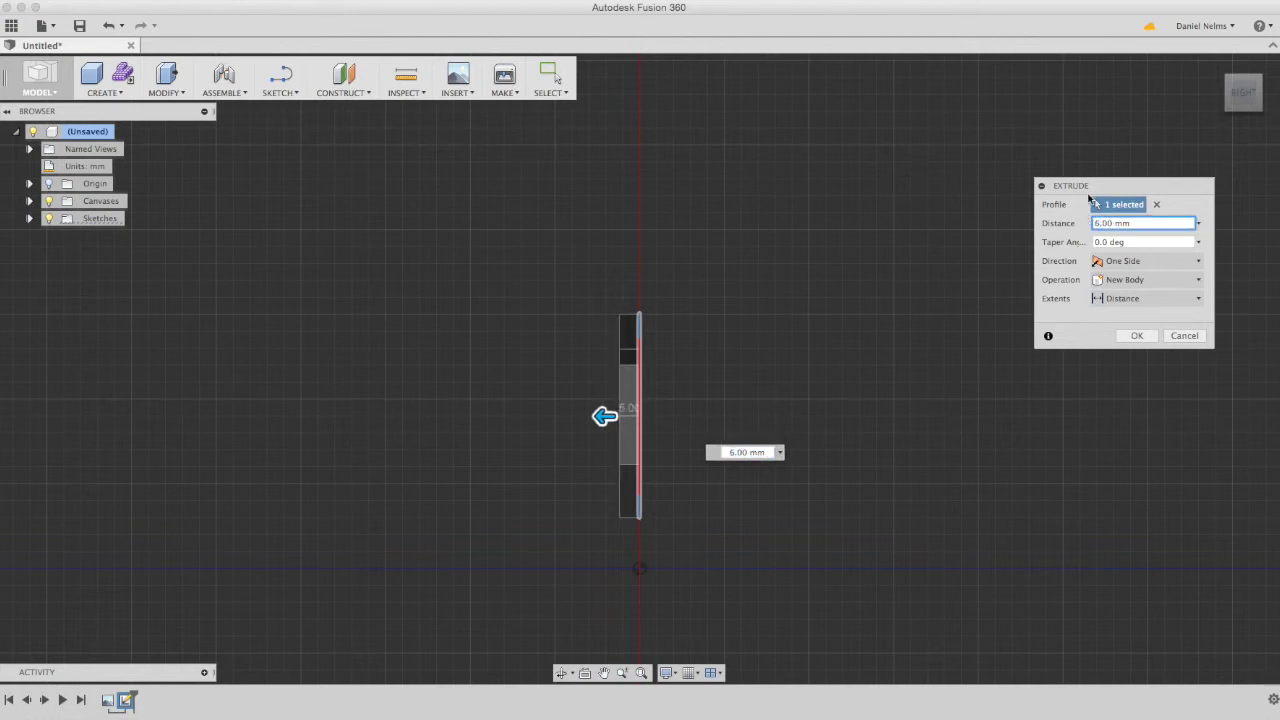
{"action": "left_click", "coordinate": [1135, 336]}
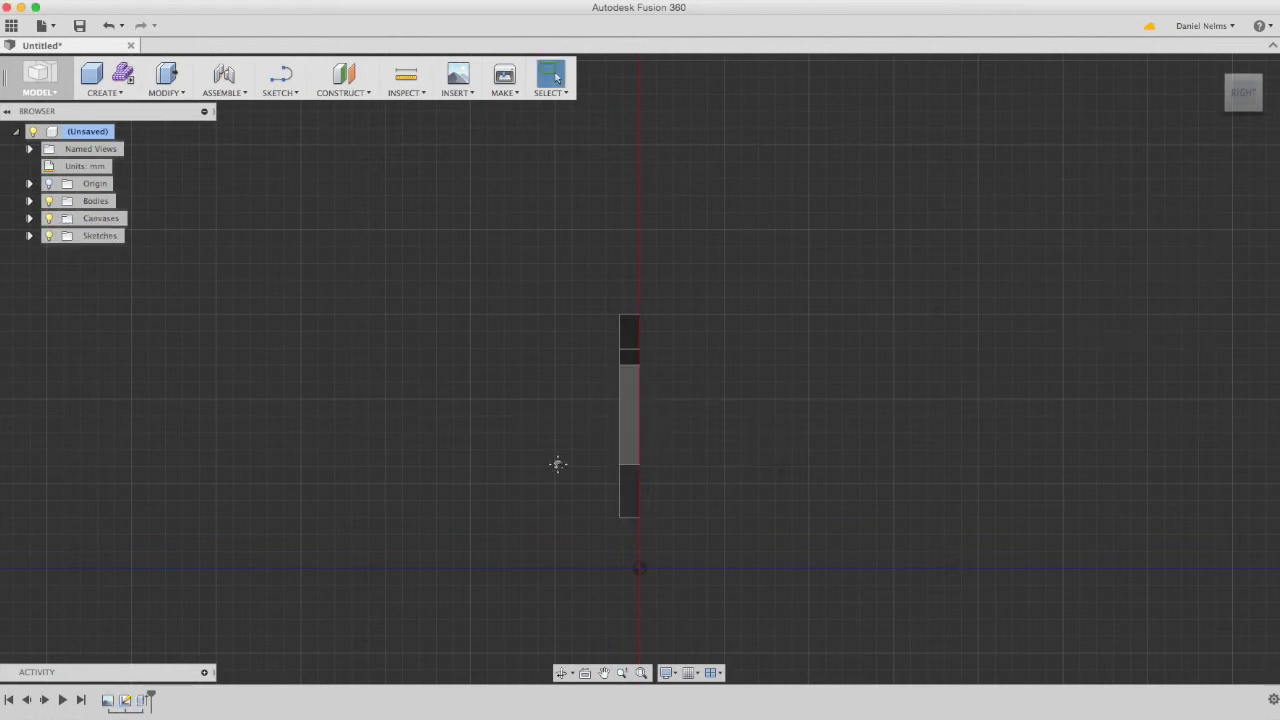
{"action": "middle_click_drag", "start_coordinate": [542, 468], "coordinate": [600, 467]}
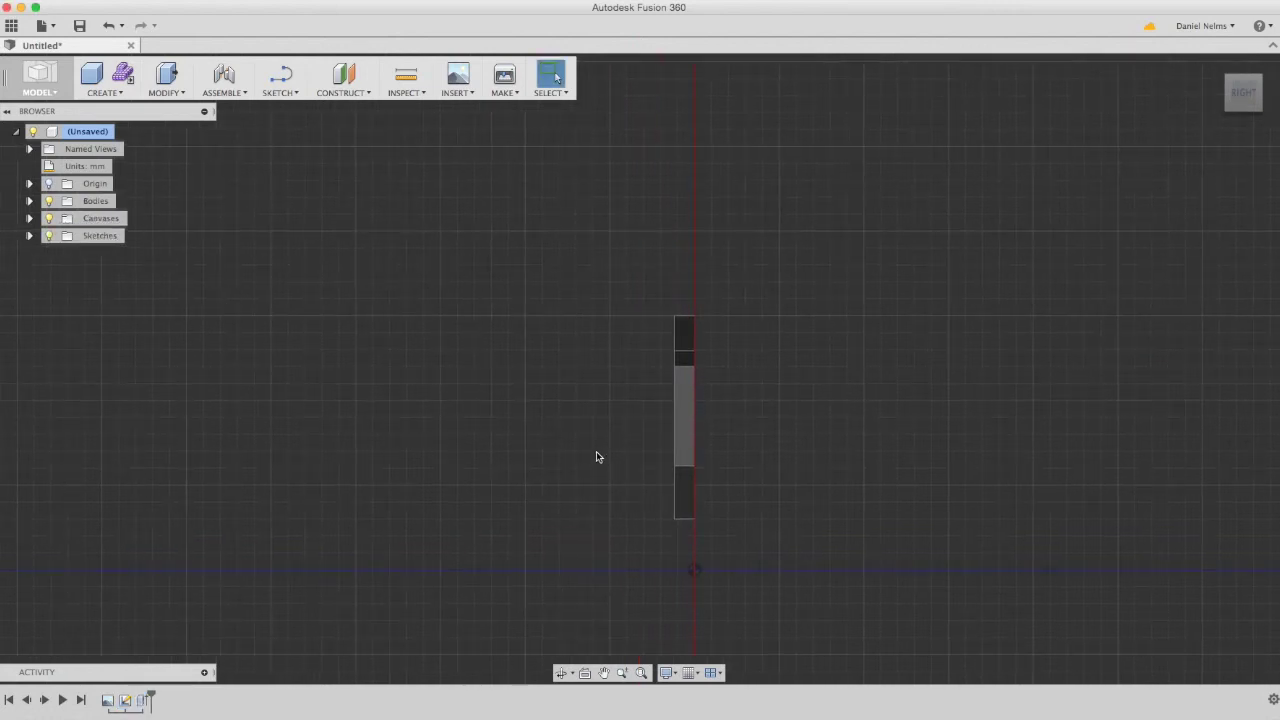
{"action": "middle_click_drag", "start_coordinate": [578, 374], "coordinate": [880, 360]}
{"action": "left_click", "coordinate": [1243, 104]}
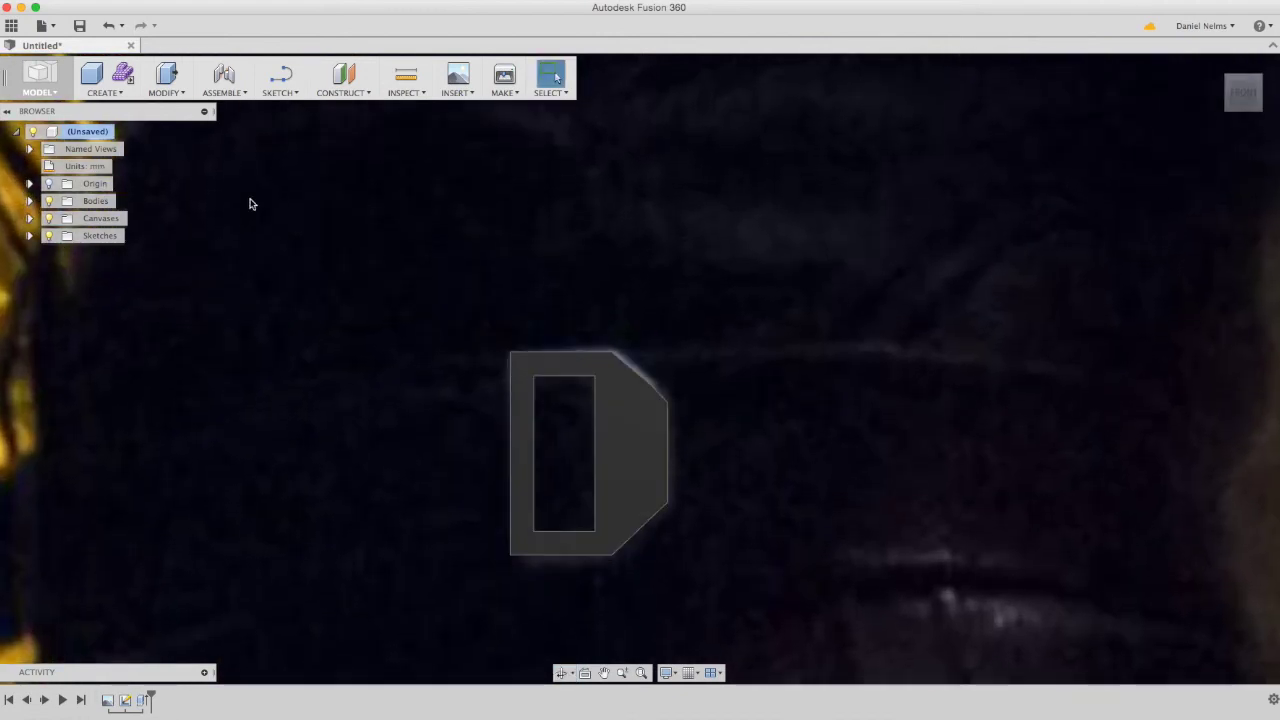
{"action": "left_click", "coordinate": [166, 84]}
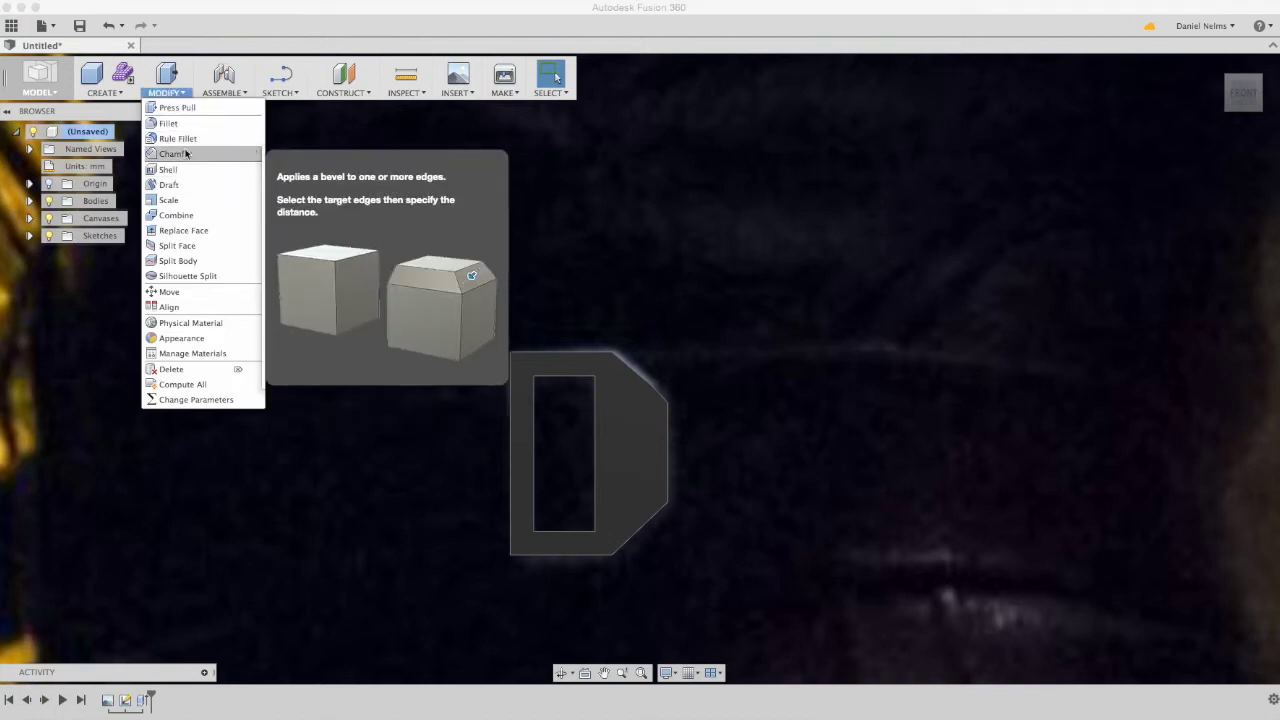
{"action": "left_click", "coordinate": [175, 154]}
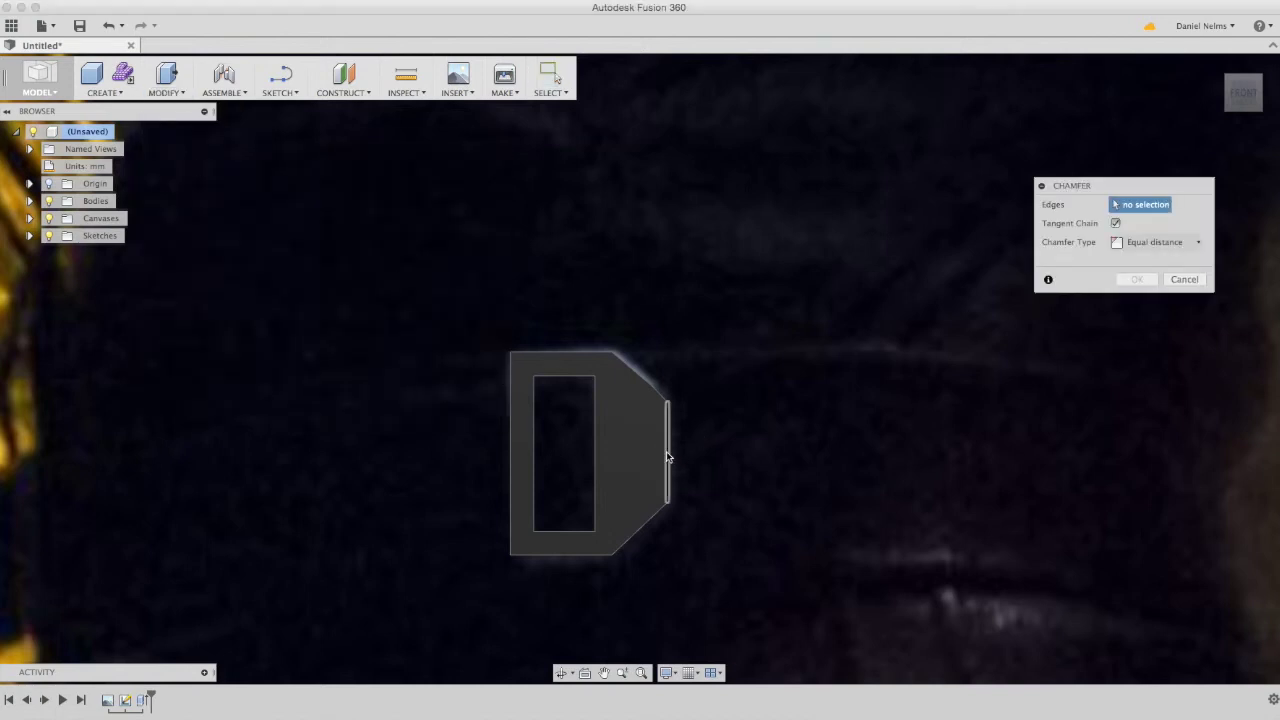
{"action": "left_click", "coordinate": [1116, 261]}
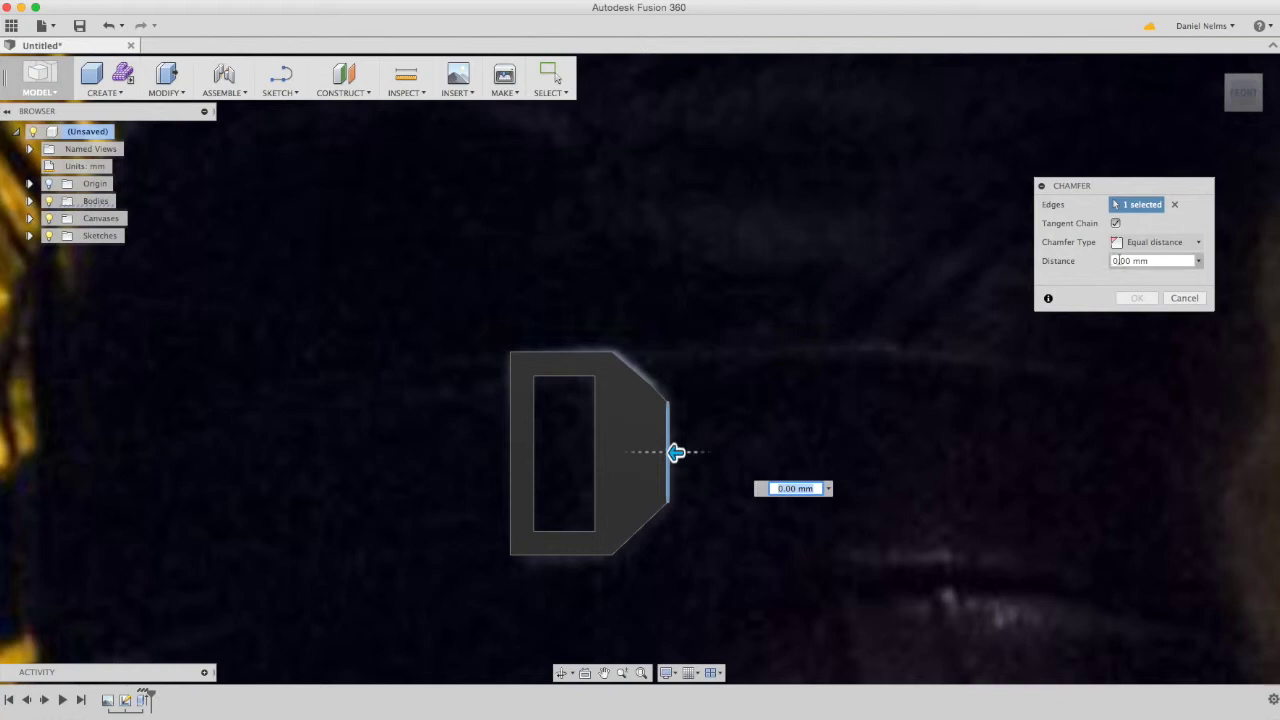
{"action": "left_click", "coordinate": [1116, 260]}
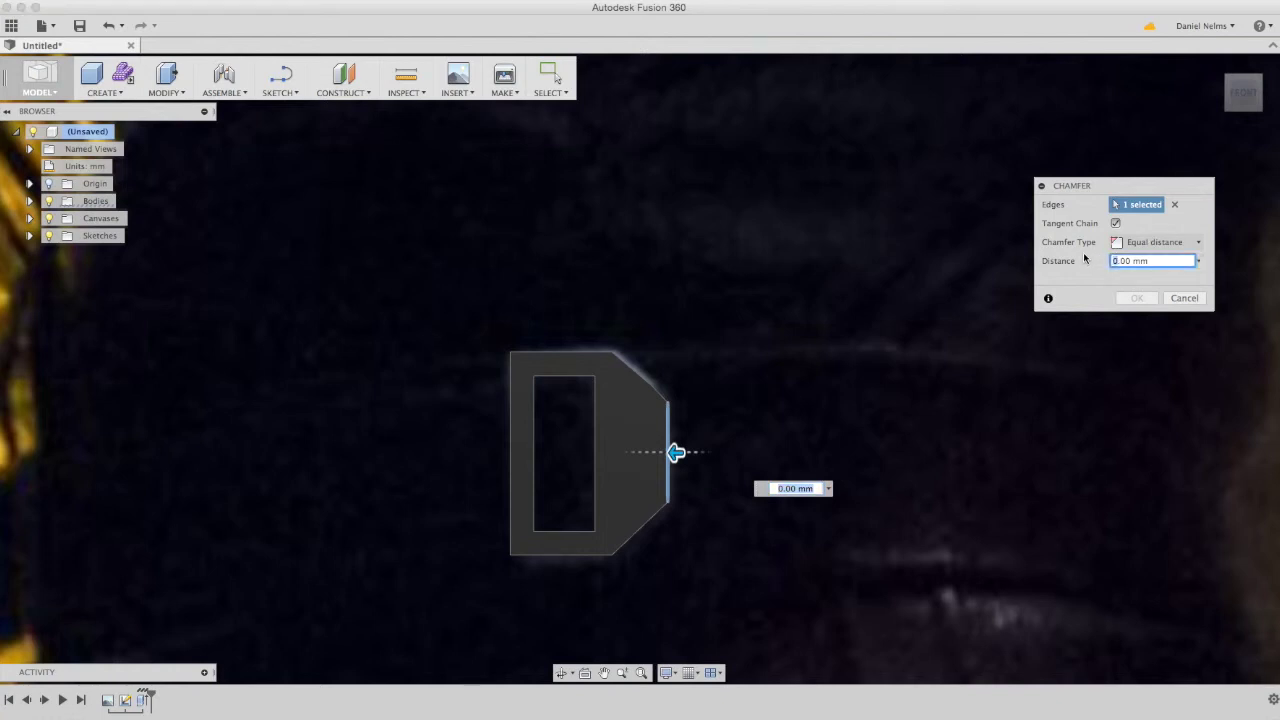
{"action": "key", "text": "BackSpace"}
{"action": "type", "text": "3"}
{"action": "key", "text": "Return"}
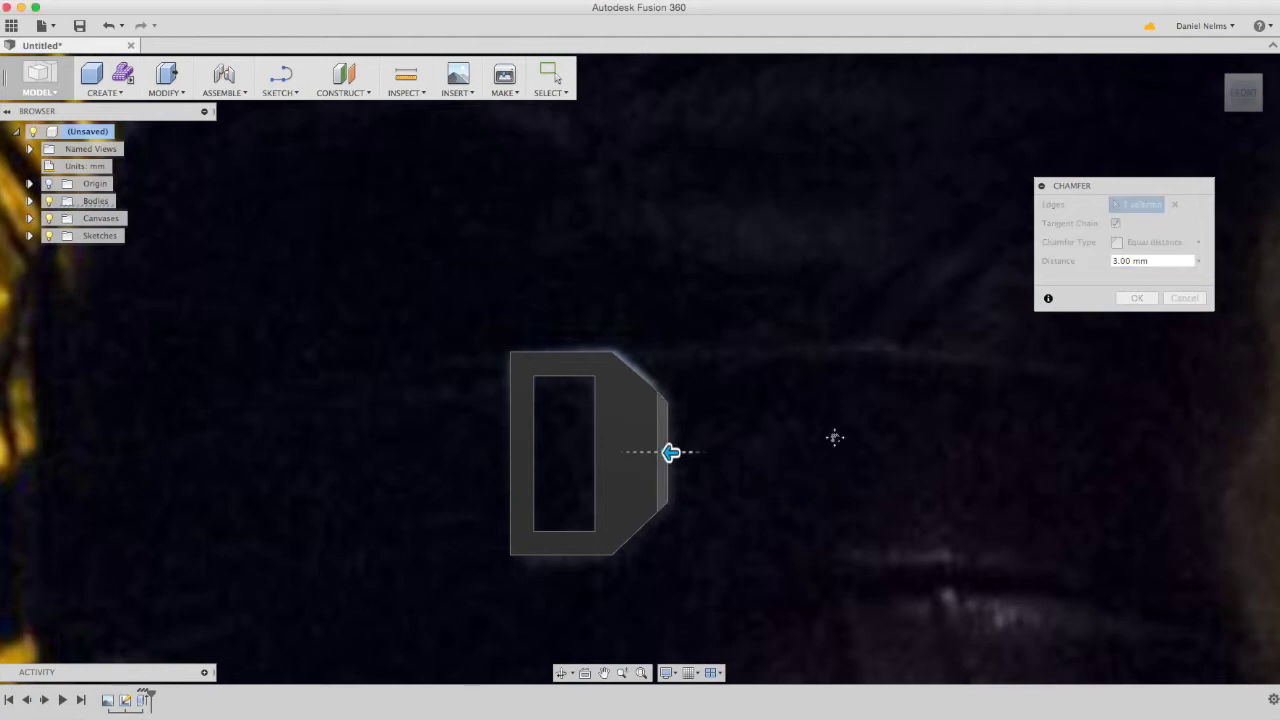
{"action": "middle_click_drag", "start_coordinate": [834, 437], "coordinate": [827, 439]}
{"action": "middle_click_drag", "start_coordinate": [722, 475], "coordinate": [671, 492], "text": "shift"}
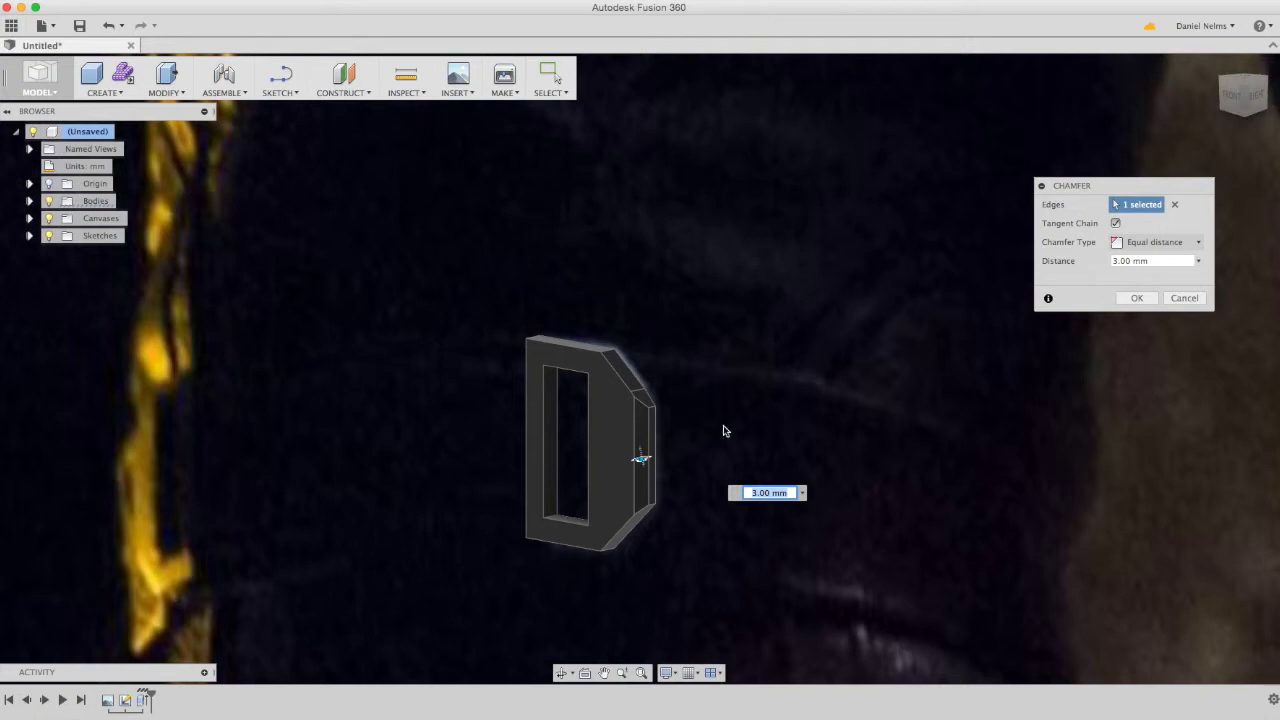
{"action": "left_click", "coordinate": [1184, 298]}
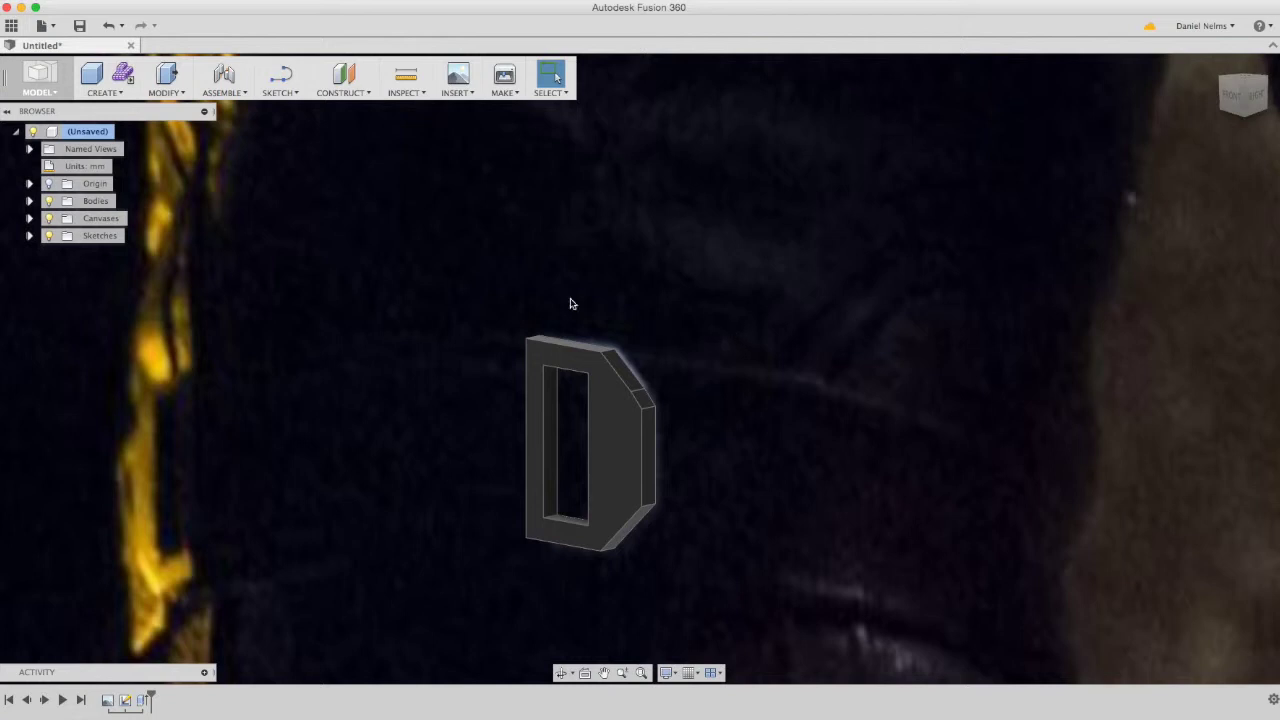
Start a fillet on the front face's vertical right edge and both adjoining diagonal edges, with a 3 mm constant radius.
{"action": "left_click", "coordinate": [236, 94]}
{"action": "mouse_move", "coordinate": [162, 98]}
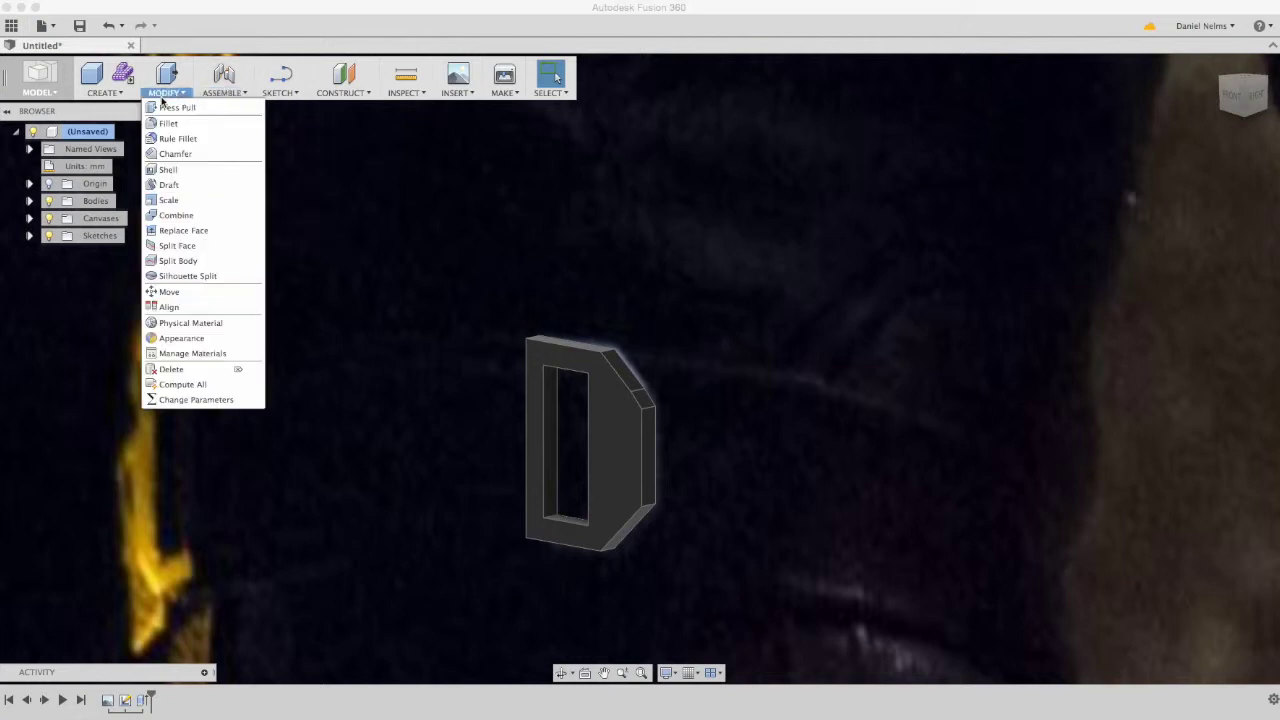
{"action": "left_click", "coordinate": [161, 125]}
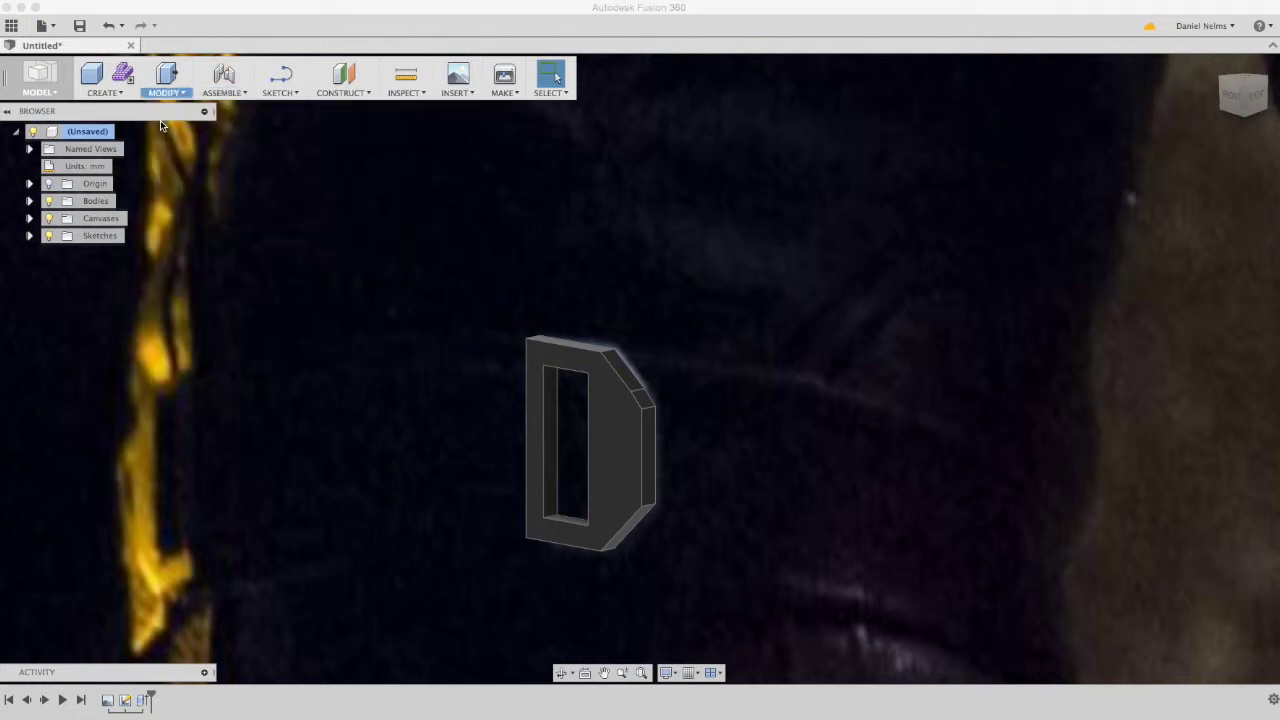
{"action": "left_click", "coordinate": [645, 470]}
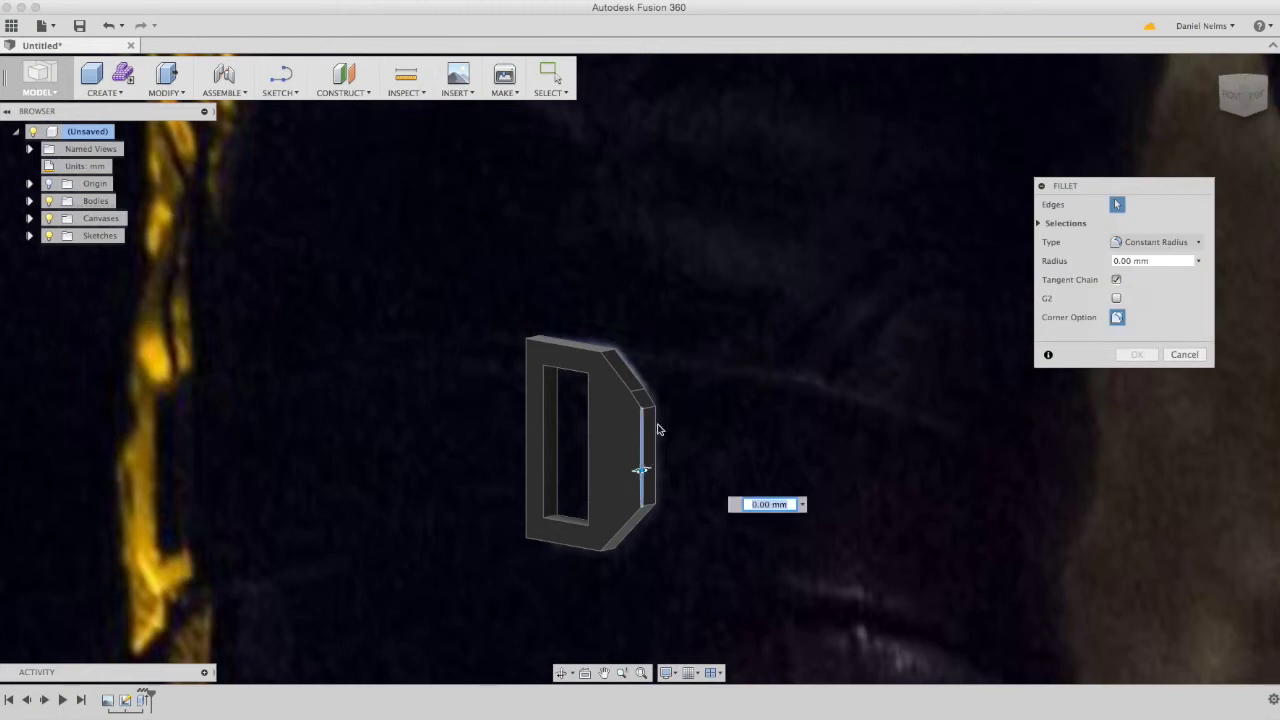
{"action": "left_click", "coordinate": [636, 400]}
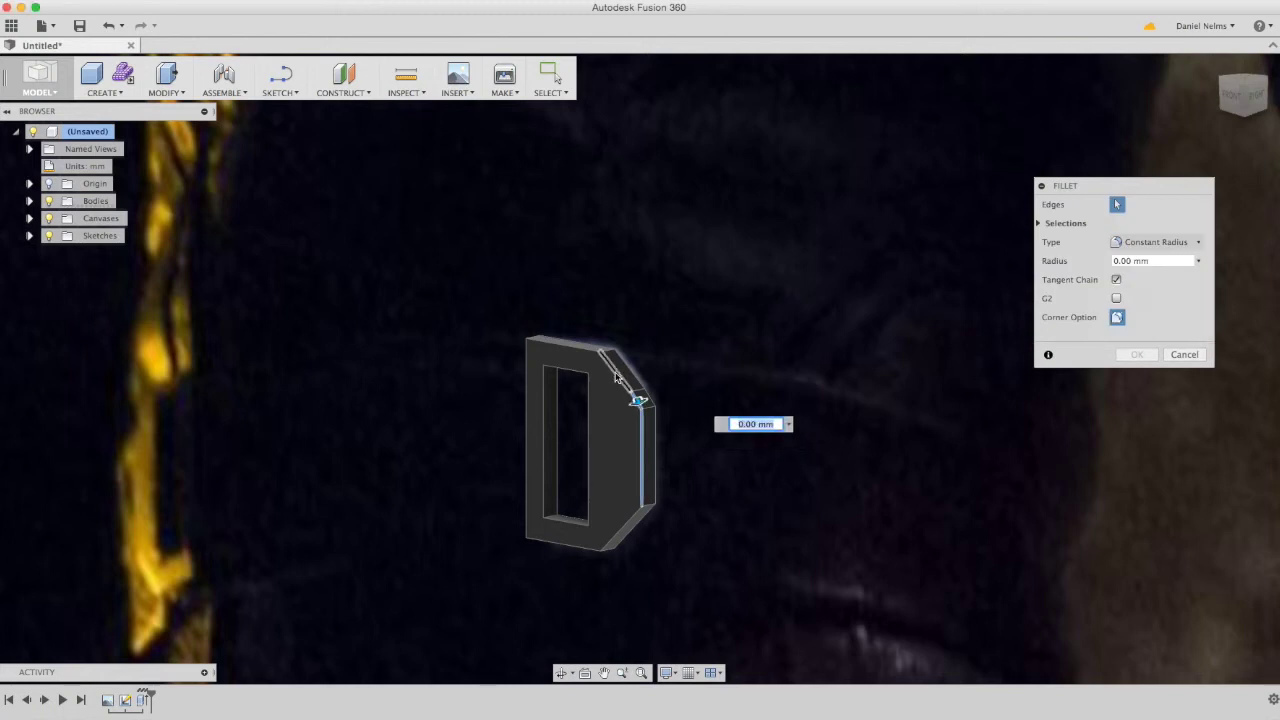
{"action": "left_click", "coordinate": [623, 531]}
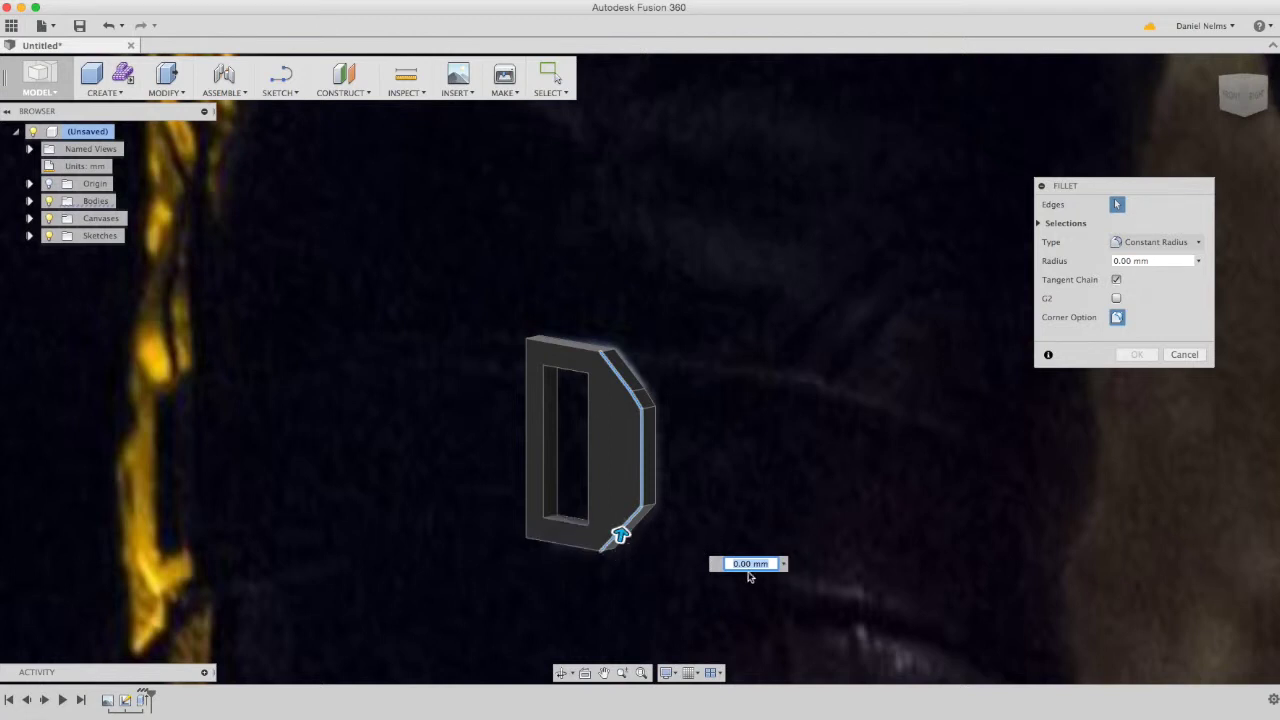
{"action": "left_click", "coordinate": [729, 564]}
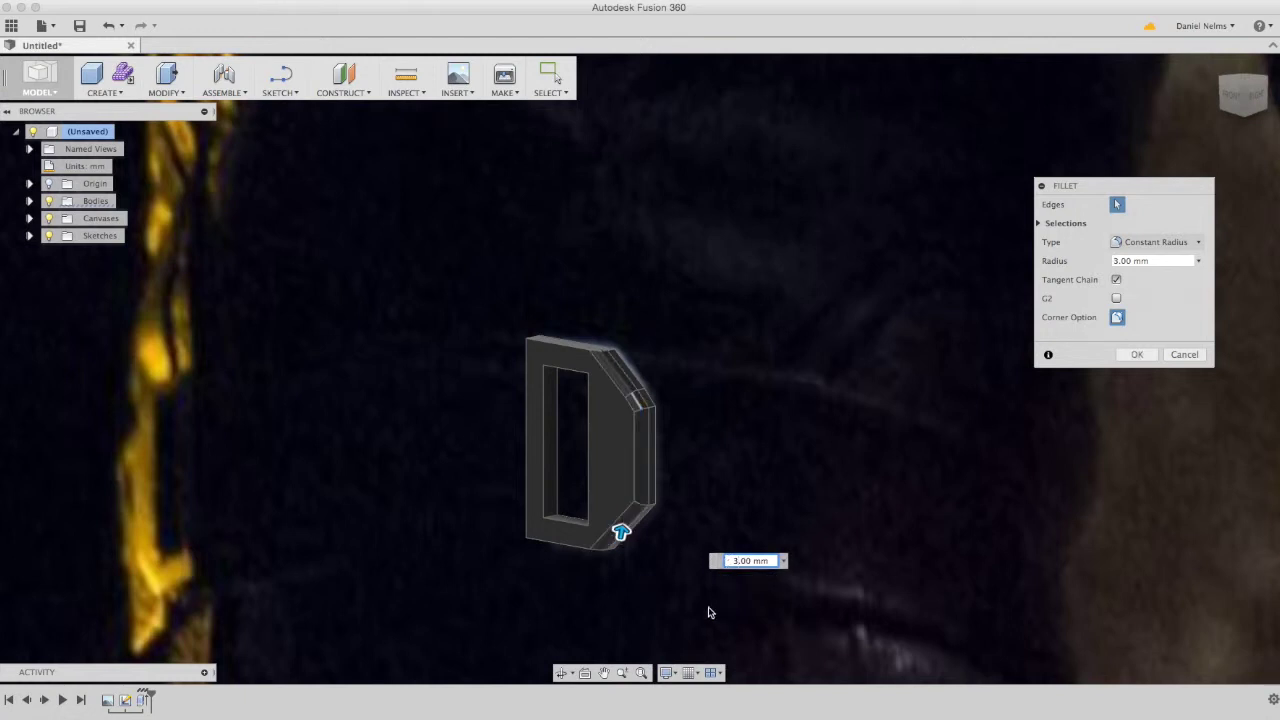
{"action": "key", "text": "Return"}
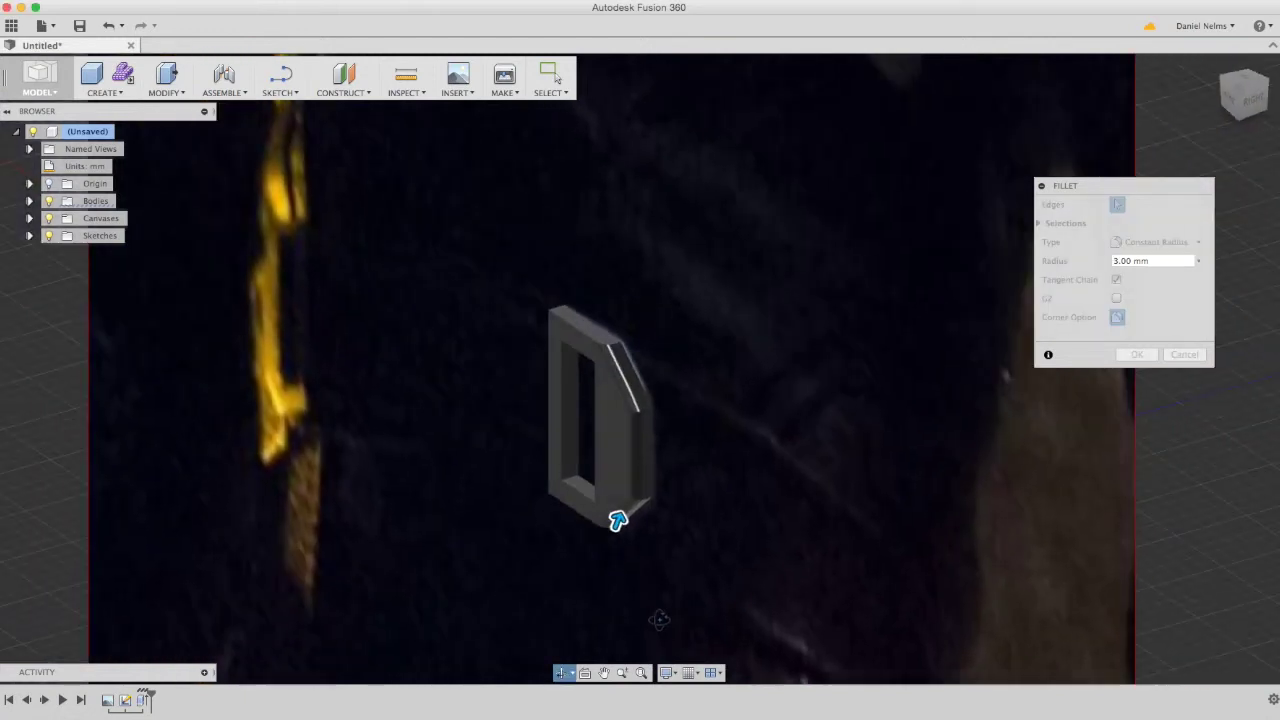
Check the fillet preview from several angles, set its radius to 4 mm and apply it.
{"action": "middle_click_drag", "start_coordinate": [716, 623], "coordinate": [820, 604], "text": "shift"}
{"action": "middle_click_drag", "start_coordinate": [661, 529], "coordinate": [632, 407], "text": "shift"}
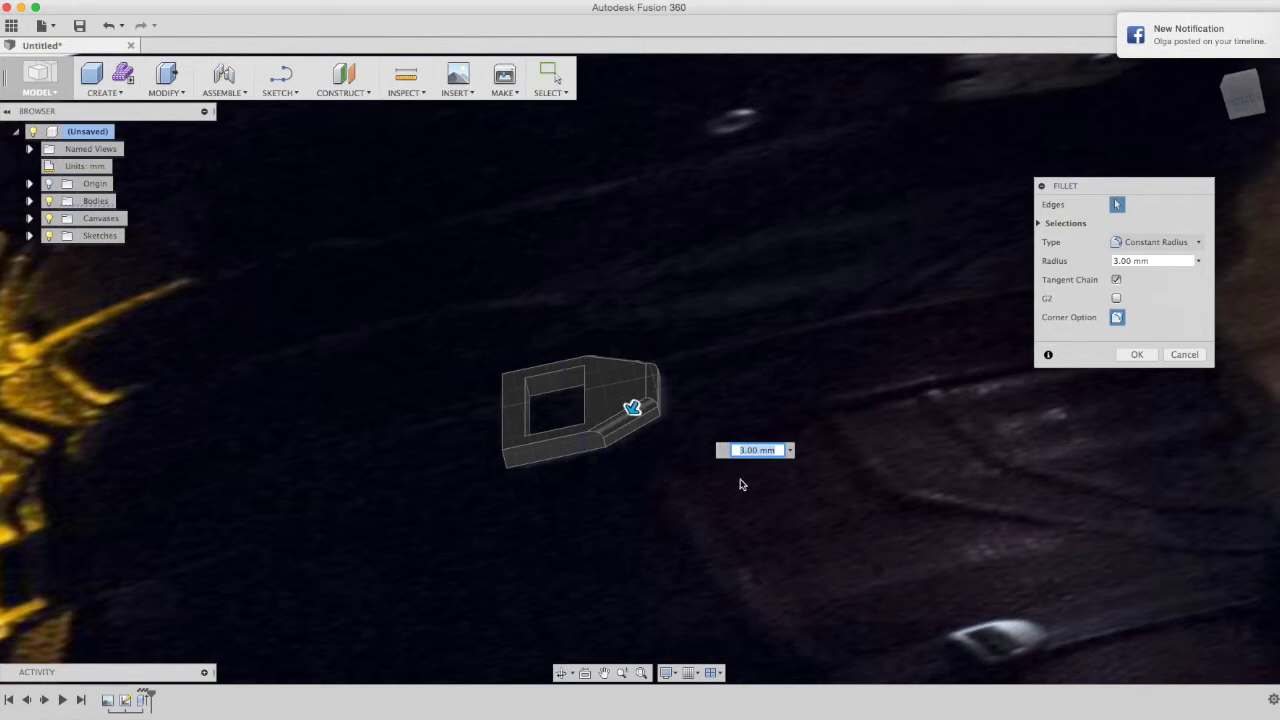
{"action": "middle_click_drag", "start_coordinate": [654, 482], "coordinate": [686, 522], "text": "shift"}
{"action": "left_click", "coordinate": [1113, 260]}
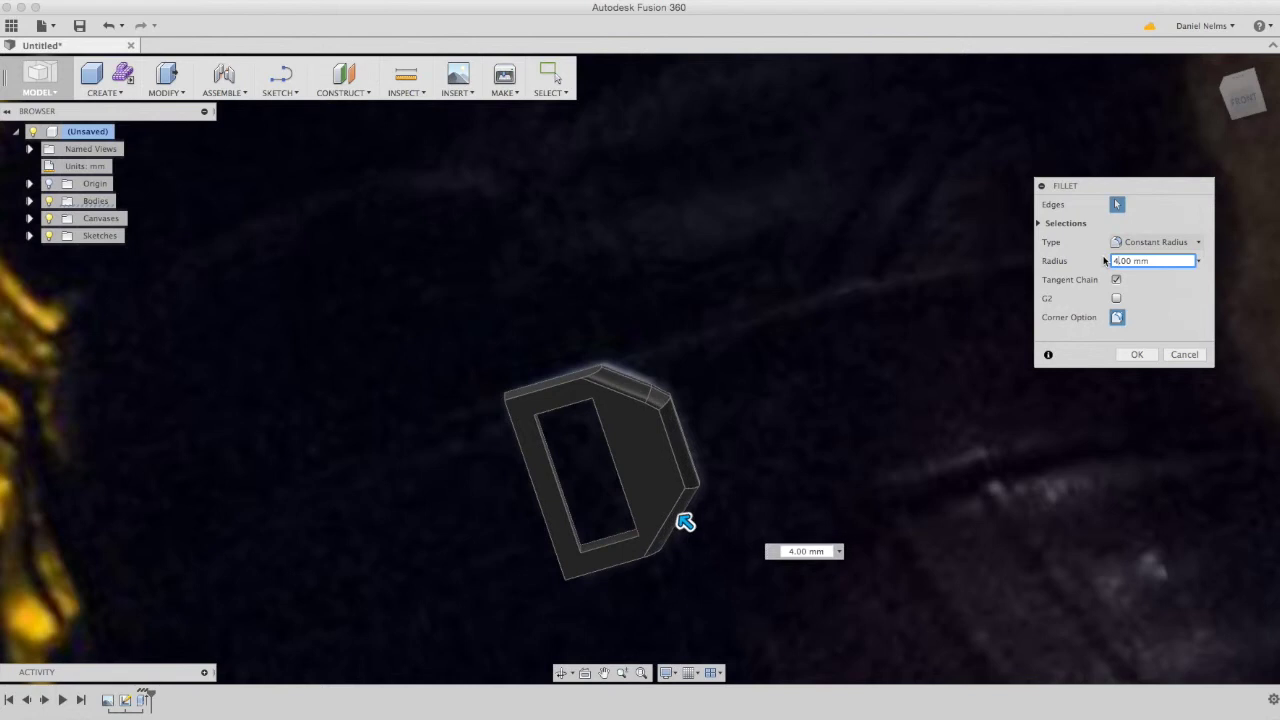
{"action": "middle_click_drag", "start_coordinate": [814, 468], "coordinate": [788, 471], "text": "shift"}
{"action": "mouse_move", "coordinate": [626, 525]}
{"action": "middle_mouse_down", "text": "shift"}
{"action": "mouse_move", "coordinate": [617, 491]}
{"action": "mouse_move", "coordinate": [648, 512]}
{"action": "middle_mouse_up", "text": "shift"}
{"action": "middle_click_drag", "start_coordinate": [857, 487], "coordinate": [862, 482], "text": "shift"}
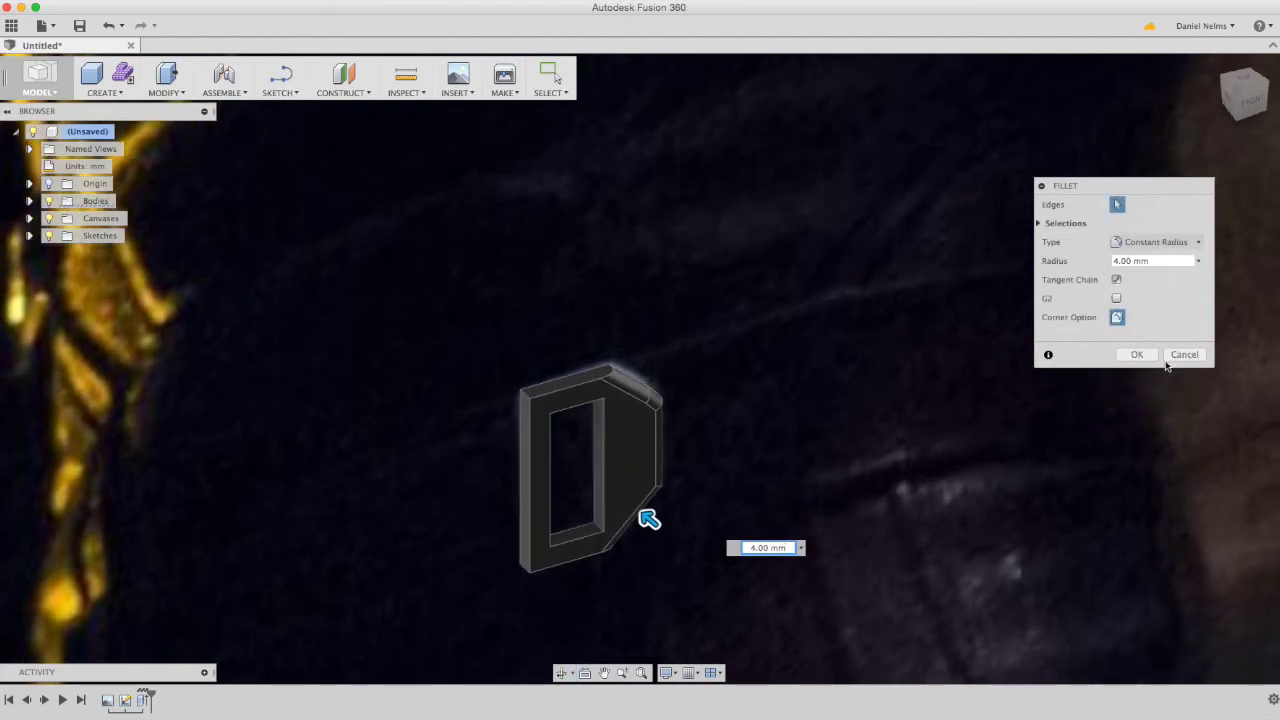
{"action": "left_click", "coordinate": [1140, 355]}
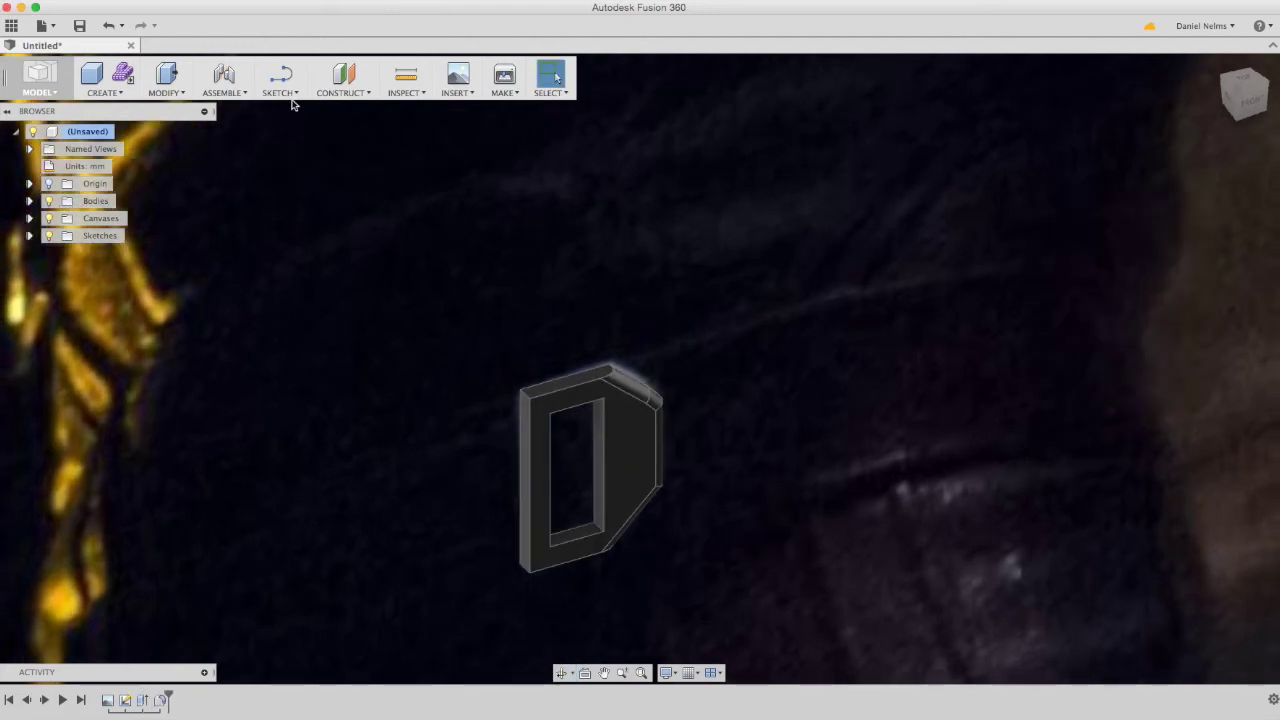
Start a constant-radius fillet of 3 mm on the front face's upper, lower and vertical left outer edges.
{"action": "left_click", "coordinate": [209, 96]}
{"action": "mouse_move", "coordinate": [164, 93]}
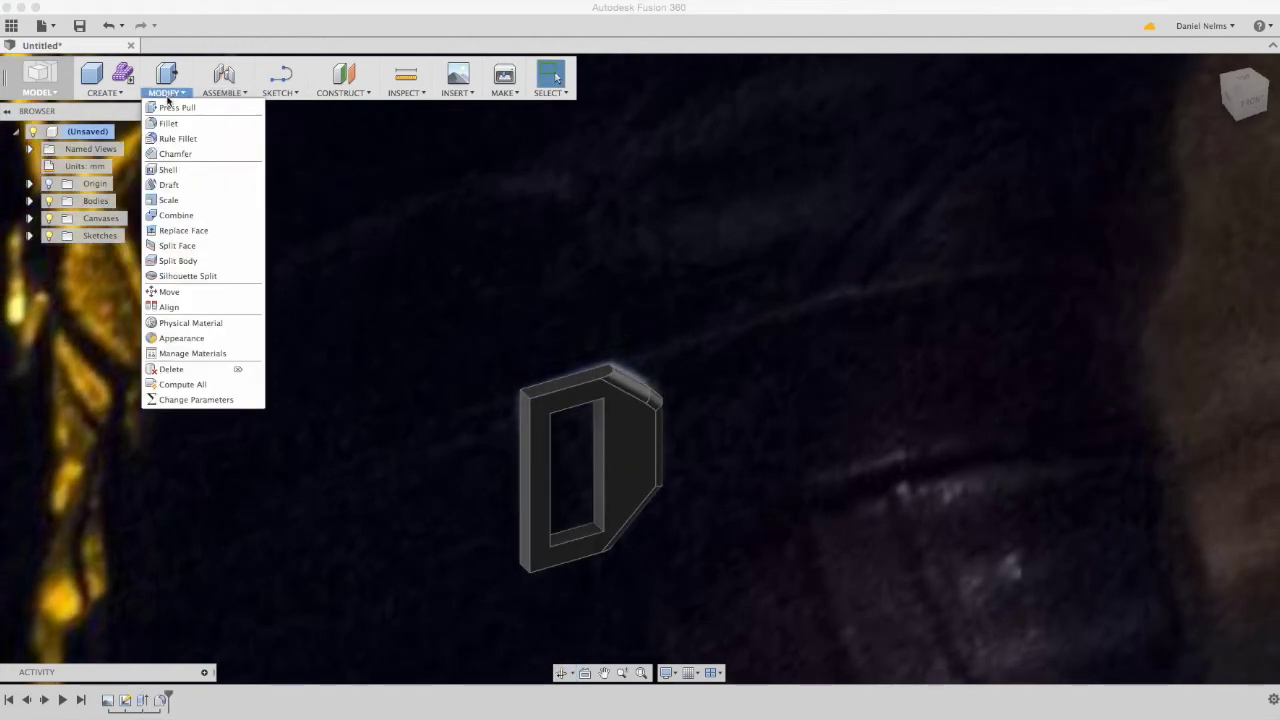
{"action": "left_click", "coordinate": [166, 124]}
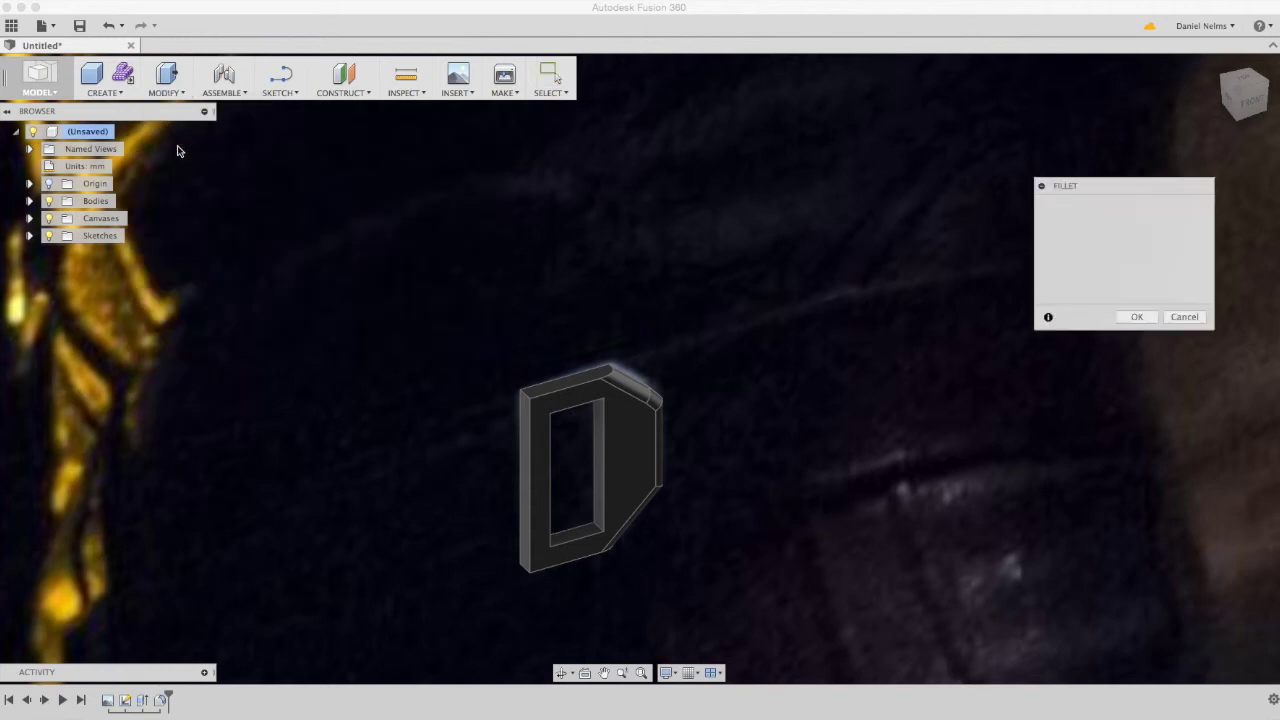
{"action": "left_click", "coordinate": [579, 388]}
{"action": "left_click", "coordinate": [588, 556]}
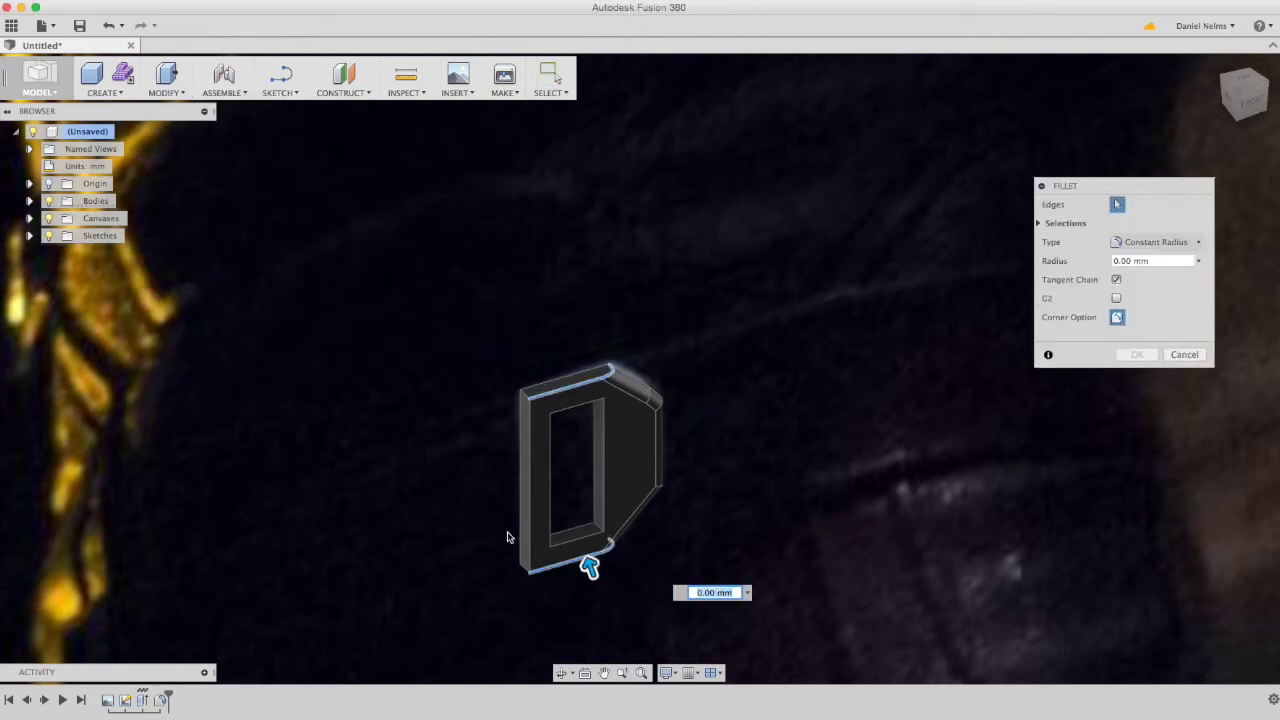
{"action": "left_click", "coordinate": [528, 538]}
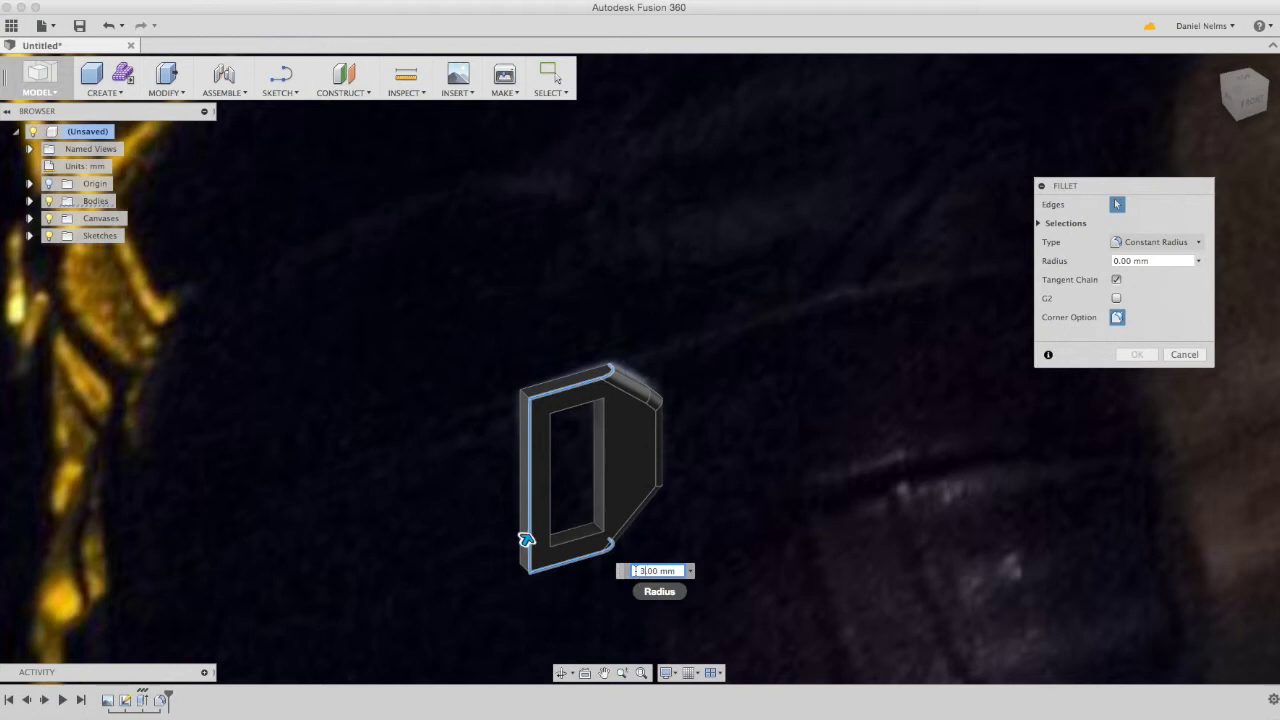
{"action": "type", "text": "3"}
{"action": "key", "text": "Return"}
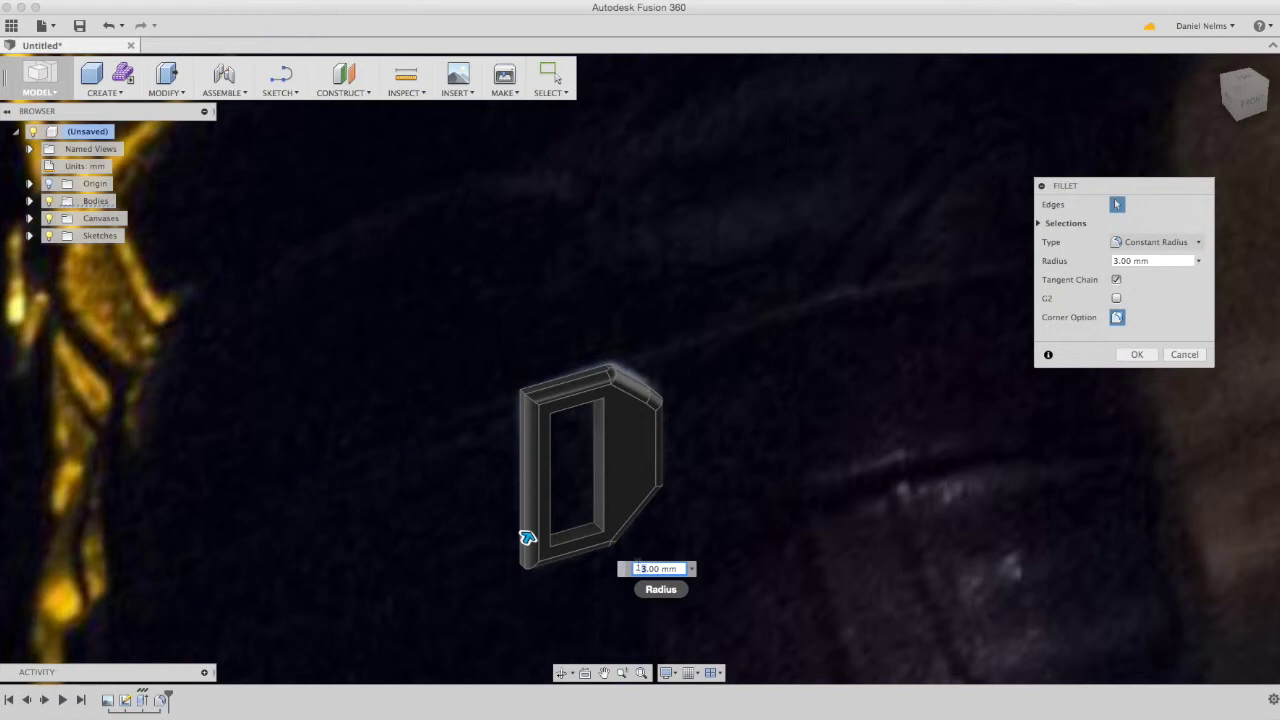
Try a 5 mm radius for the outer-edge fillet, set it back to 3 mm and apply it.
{"action": "key", "text": "Return"}
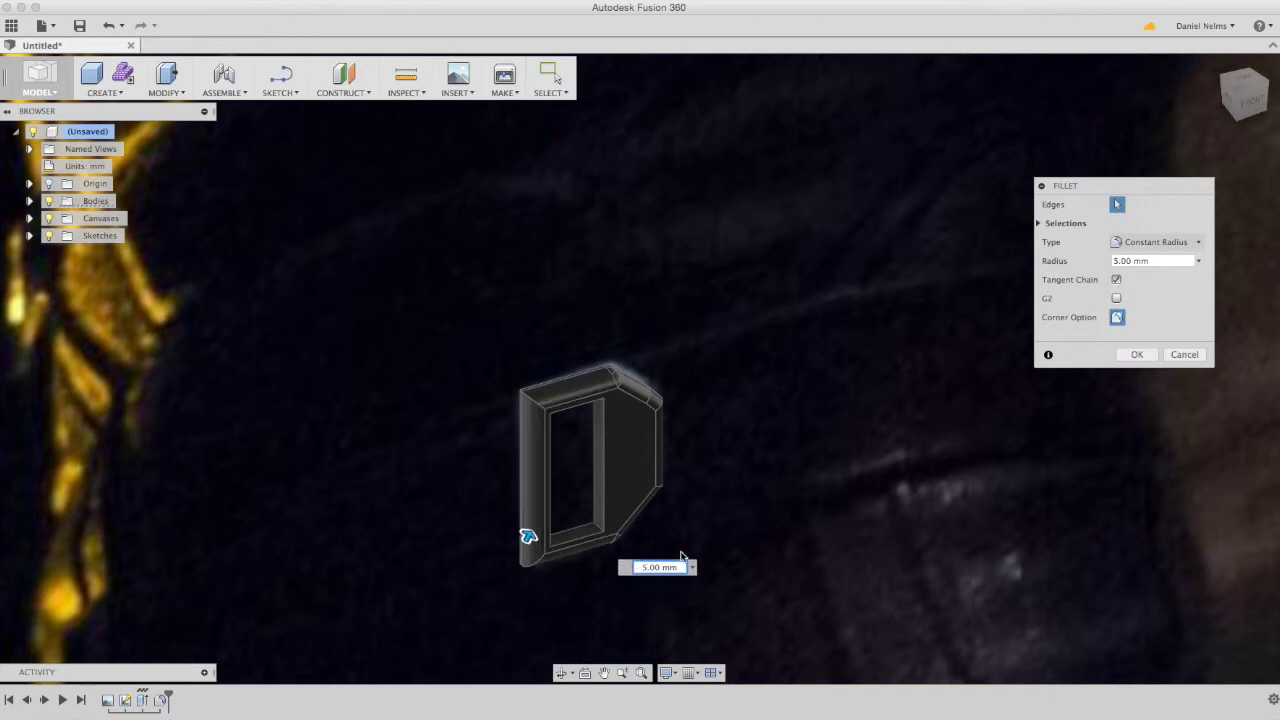
{"action": "type", "text": "3"}
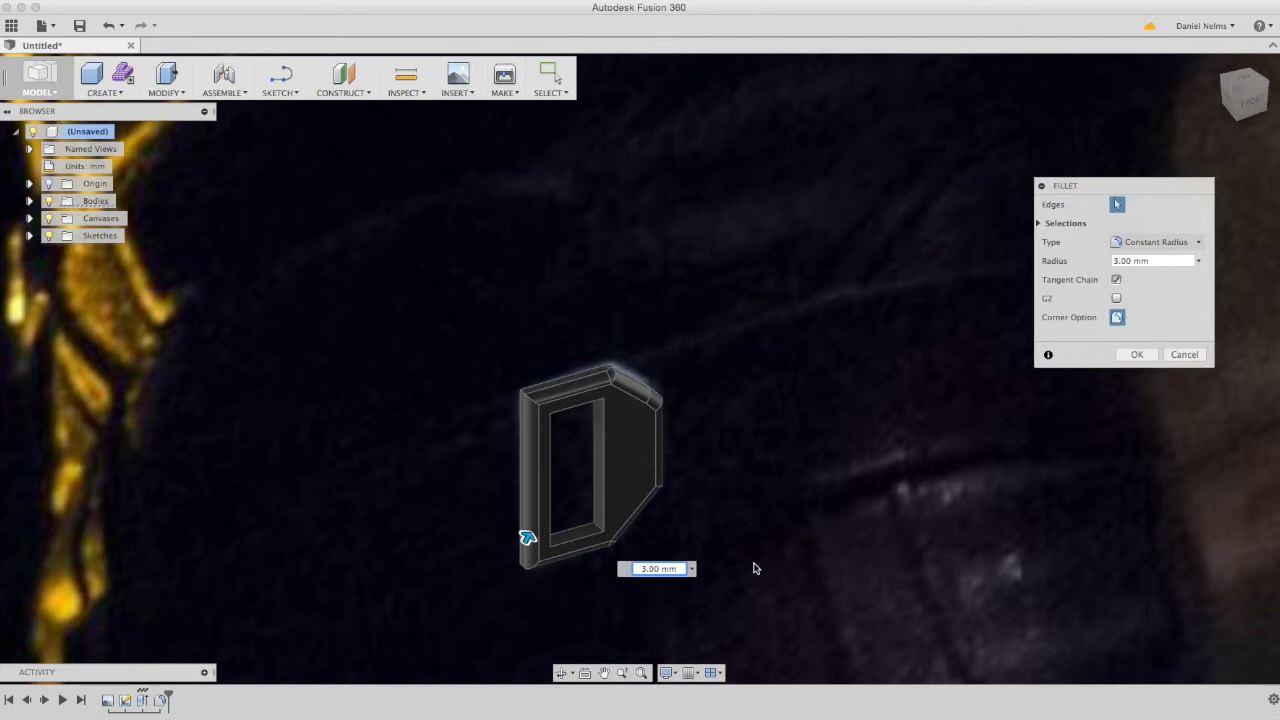
{"action": "middle_click_drag", "start_coordinate": [780, 551], "coordinate": [720, 557], "text": "shift"}
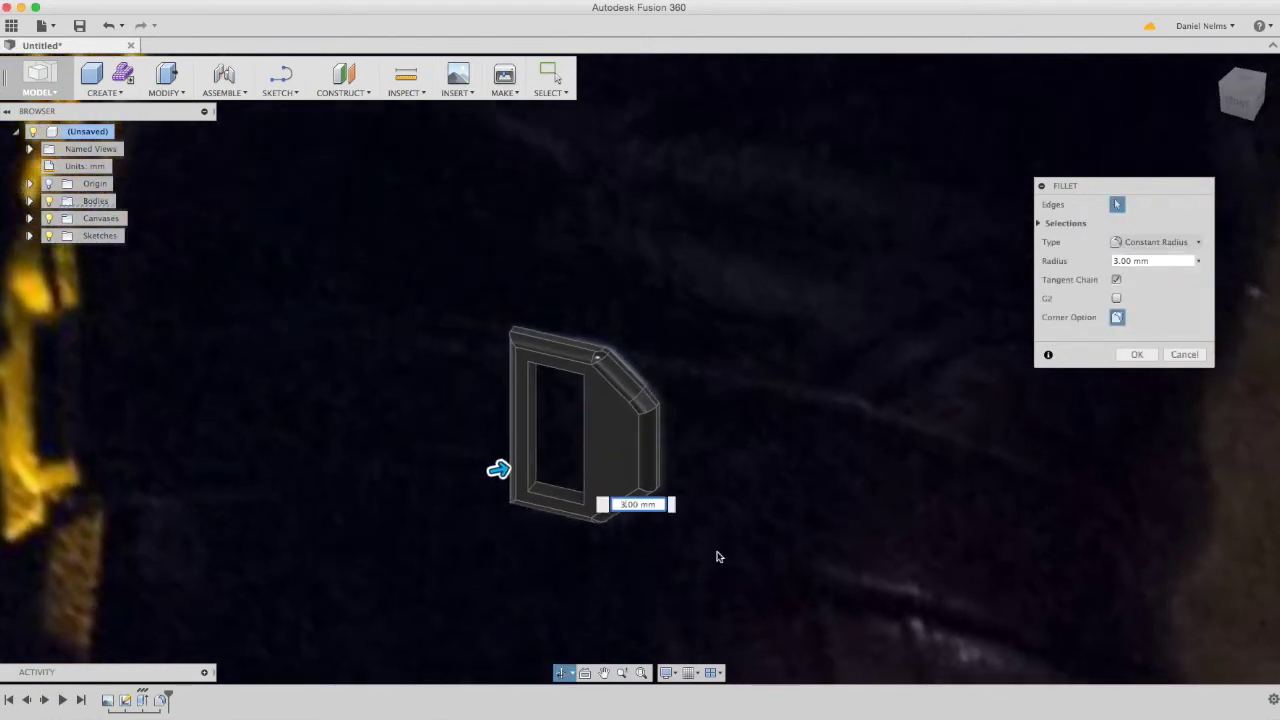
{"action": "left_click", "coordinate": [1137, 354]}
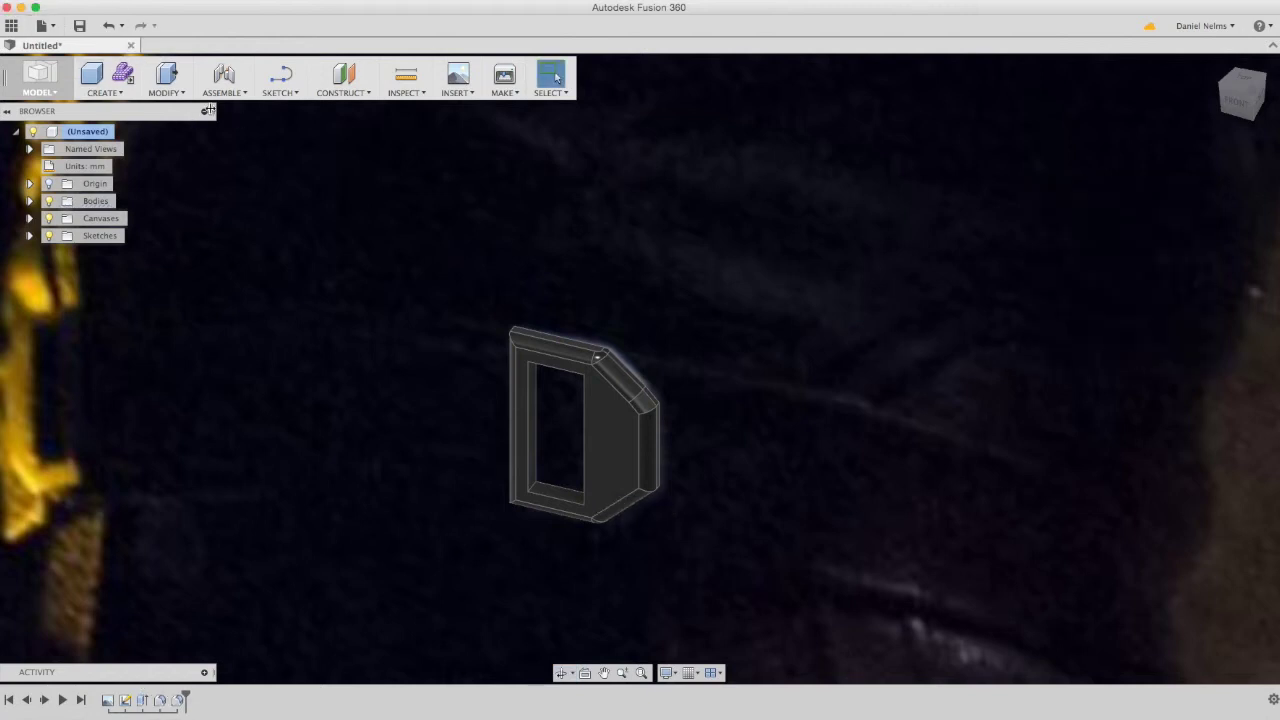
Start a fillet on the four front edges of the rectangular opening with a 1 mm constant radius.
{"action": "left_click", "coordinate": [166, 86]}
{"action": "left_click", "coordinate": [173, 124]}
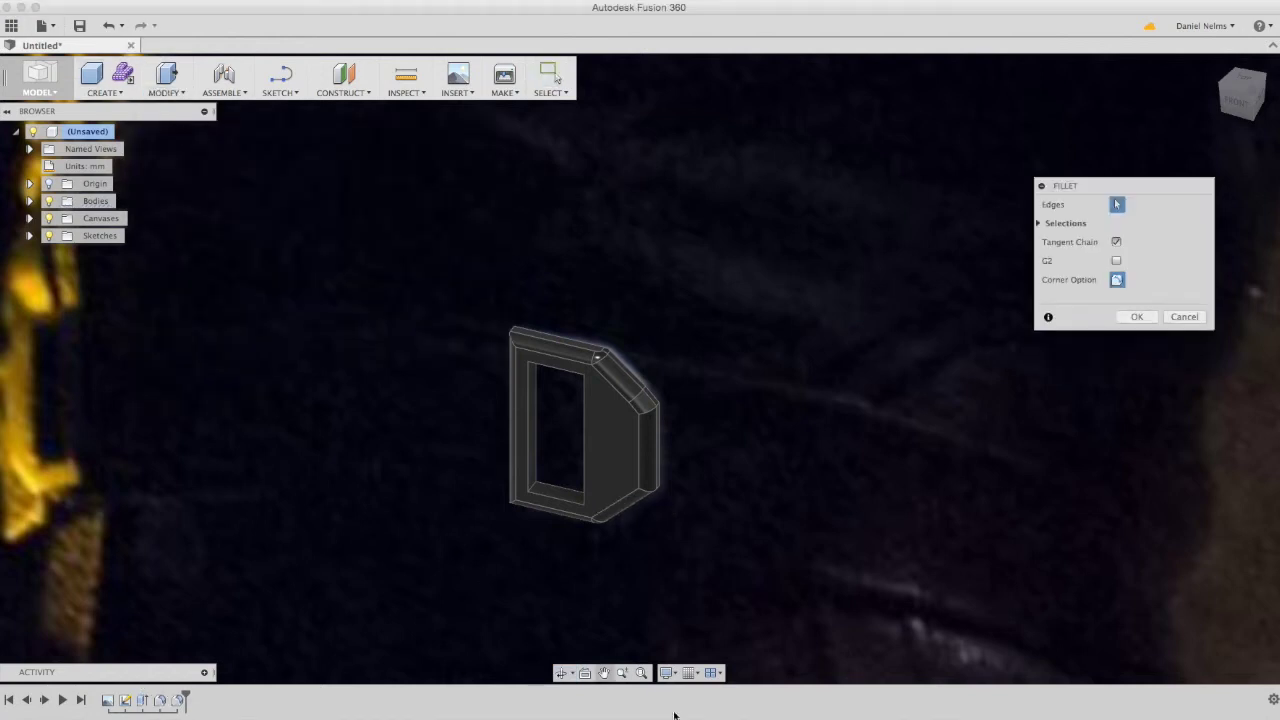
{"action": "left_click", "coordinate": [529, 414]}
{"action": "left_click", "coordinate": [556, 370]}
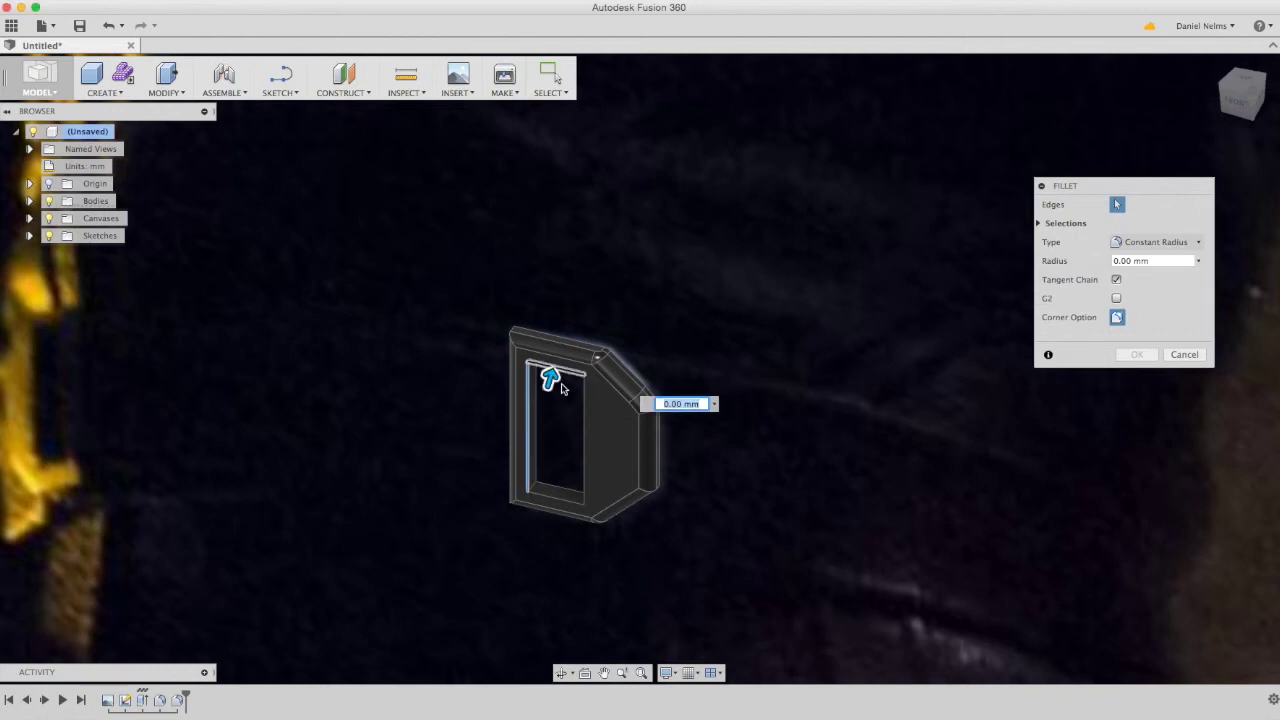
{"action": "left_click", "coordinate": [584, 440]}
{"action": "left_click", "coordinate": [546, 497]}
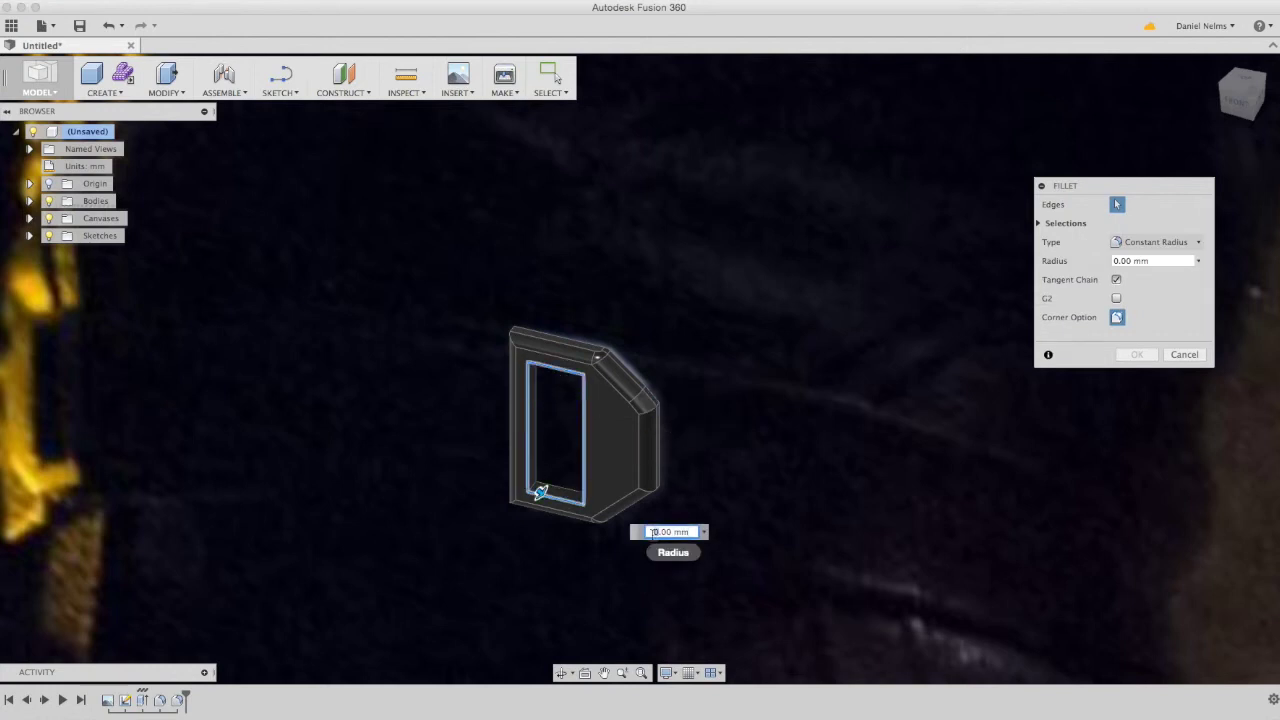
{"action": "type", "text": "1"}
{"action": "middle_click_drag", "start_coordinate": [581, 574], "coordinate": [664, 546]}
Try a 2 mm radius for the opening's fillet and inspect it from the front.
{"action": "left_click", "coordinate": [677, 545]}
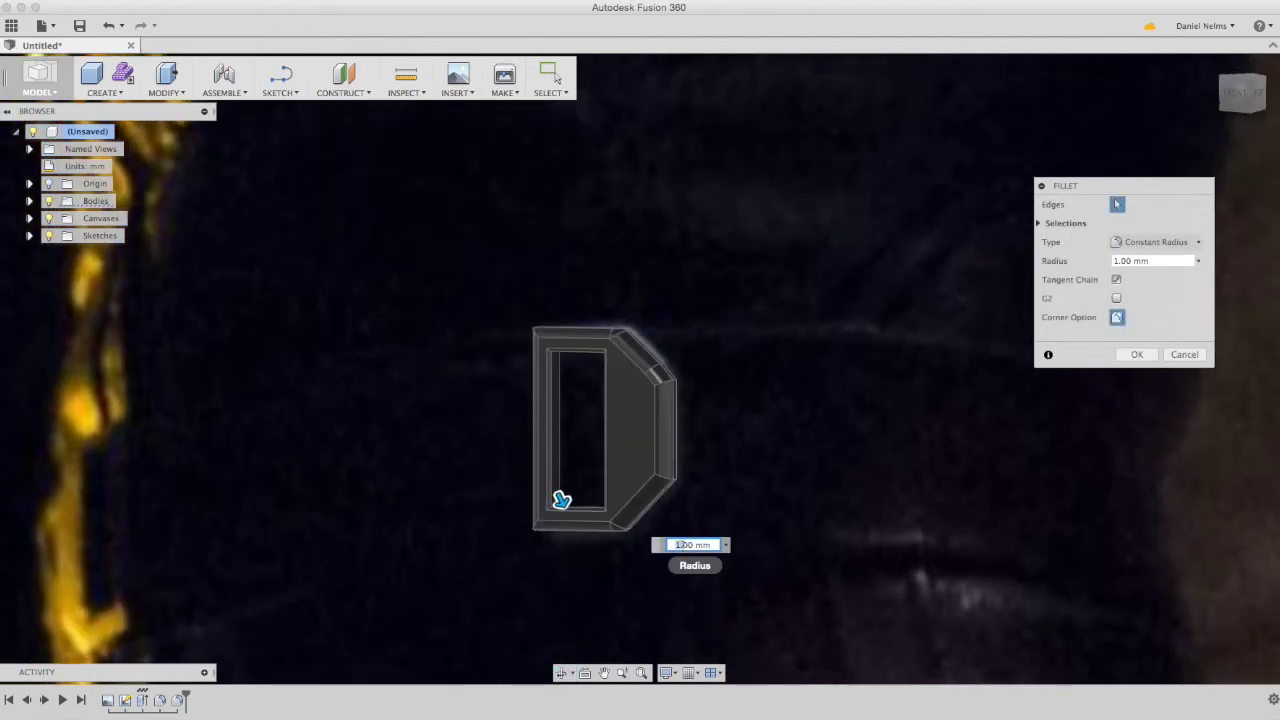
{"action": "key", "text": "BackSpace"}
{"action": "type", "text": "2"}
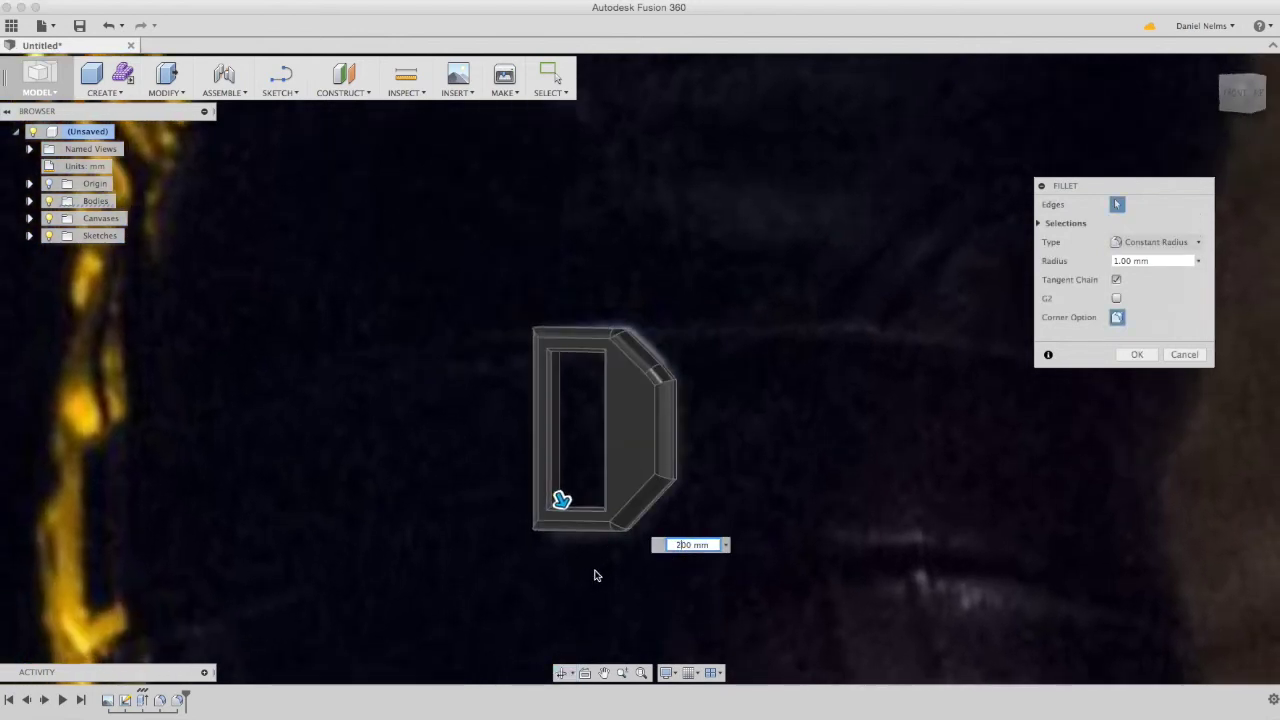
{"action": "key", "text": "Return"}
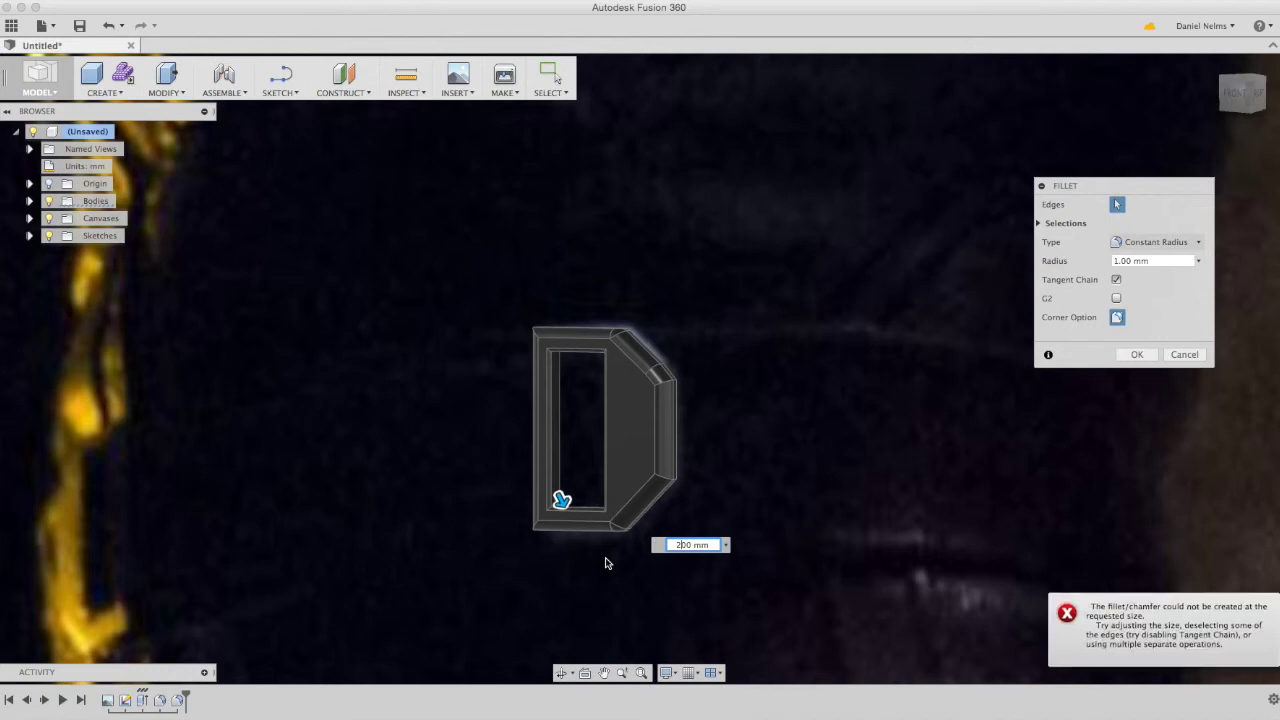
{"action": "mouse_move", "coordinate": [586, 603]}
{"action": "middle_mouse_down", "text": "shift"}
{"action": "mouse_move", "coordinate": [626, 603]}
{"action": "mouse_move", "coordinate": [583, 606]}
{"action": "mouse_move", "coordinate": [603, 606]}
{"action": "mouse_move", "coordinate": [601, 588]}
{"action": "middle_mouse_up", "text": "shift"}
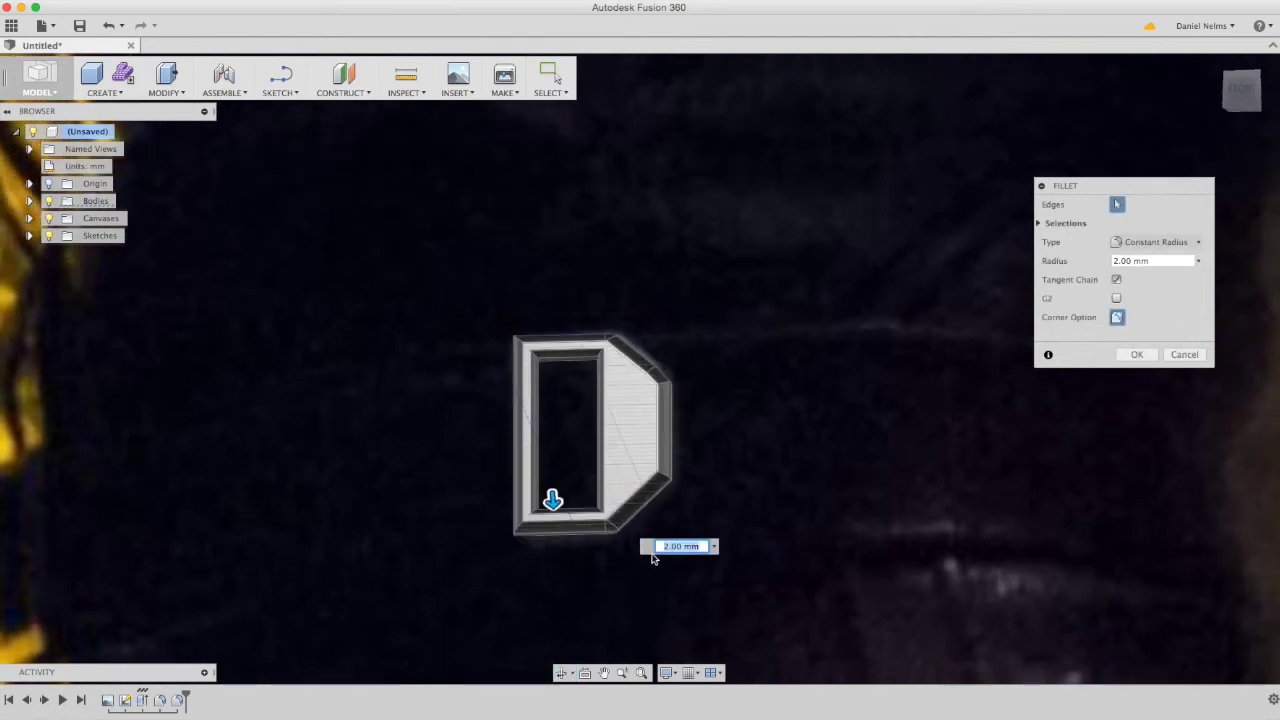
Set the opening's fillet radius to 1 mm, check it at an angle and apply it.
{"action": "left_click", "coordinate": [668, 547]}
{"action": "key", "text": "BackSpace"}
{"action": "type", "text": "1"}
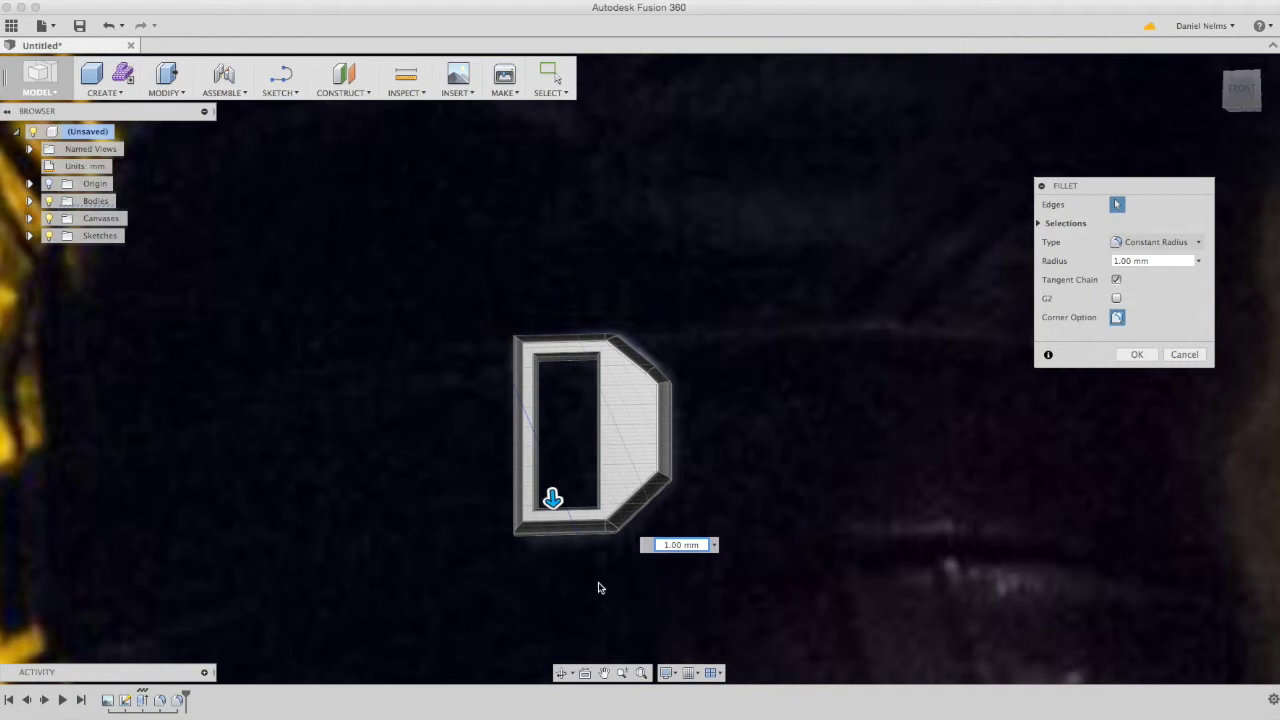
{"action": "middle_click_drag", "start_coordinate": [587, 595], "coordinate": [557, 618], "text": "shift"}
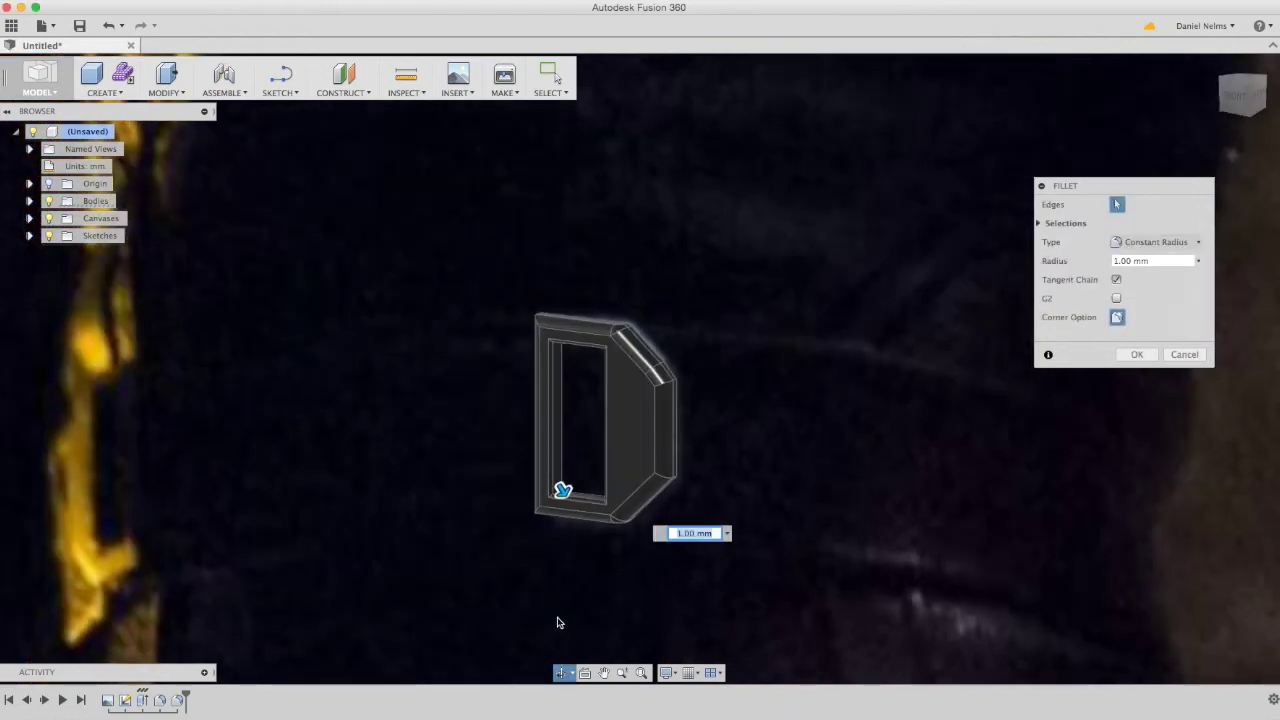
{"action": "left_click", "coordinate": [1137, 354]}
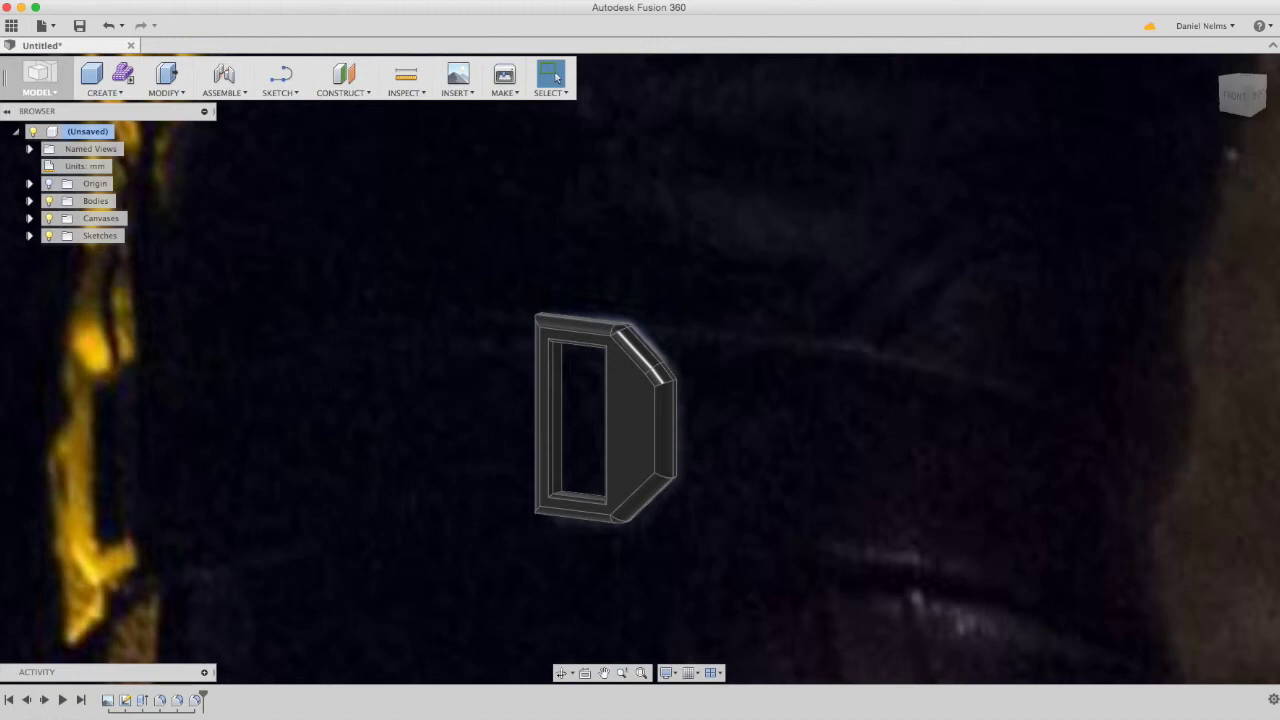
Return to the front view and open the appearance settings for the buckle.
{"action": "left_click", "coordinate": [1221, 96]}
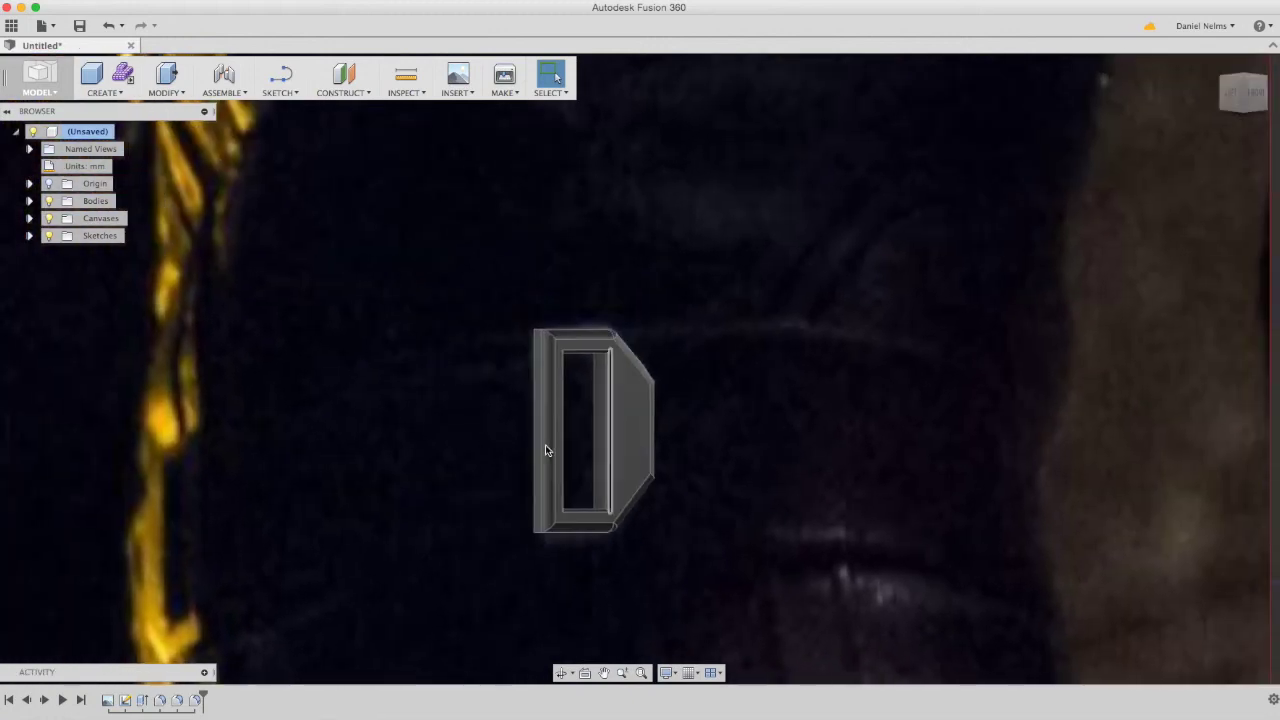
{"action": "left_click", "coordinate": [1240, 92]}
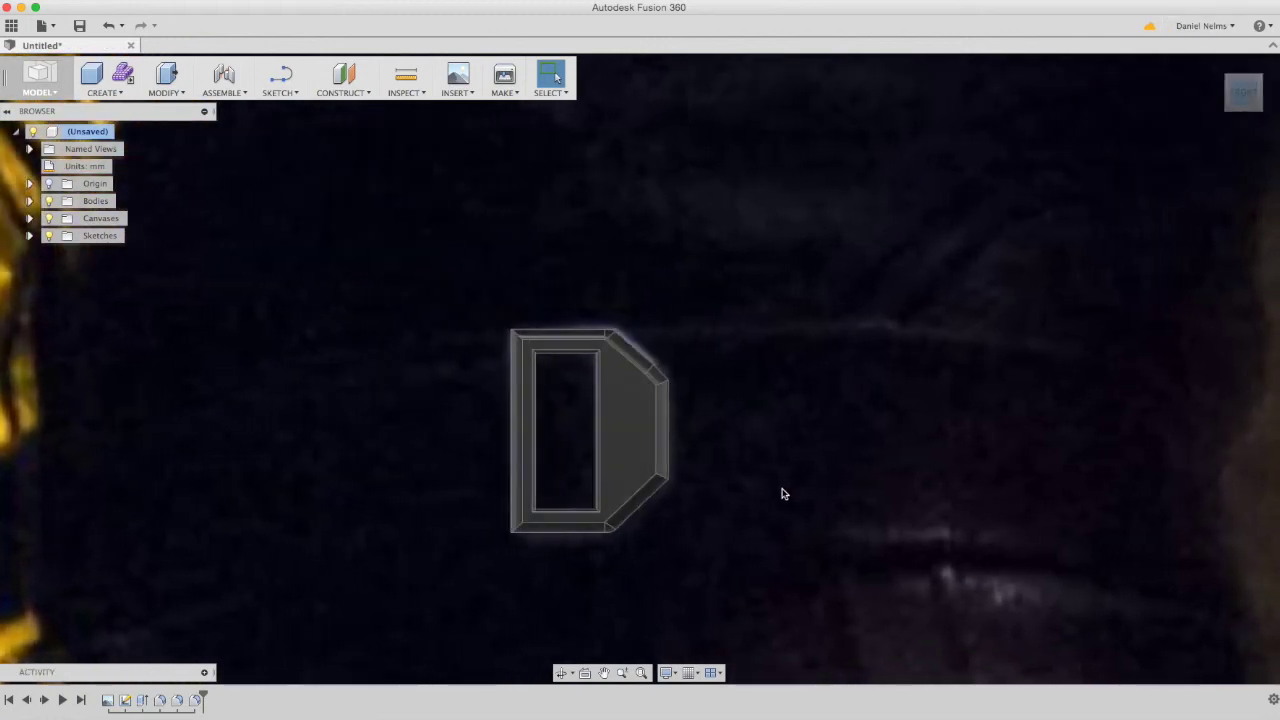
{"action": "right_click", "coordinate": [629, 415]}
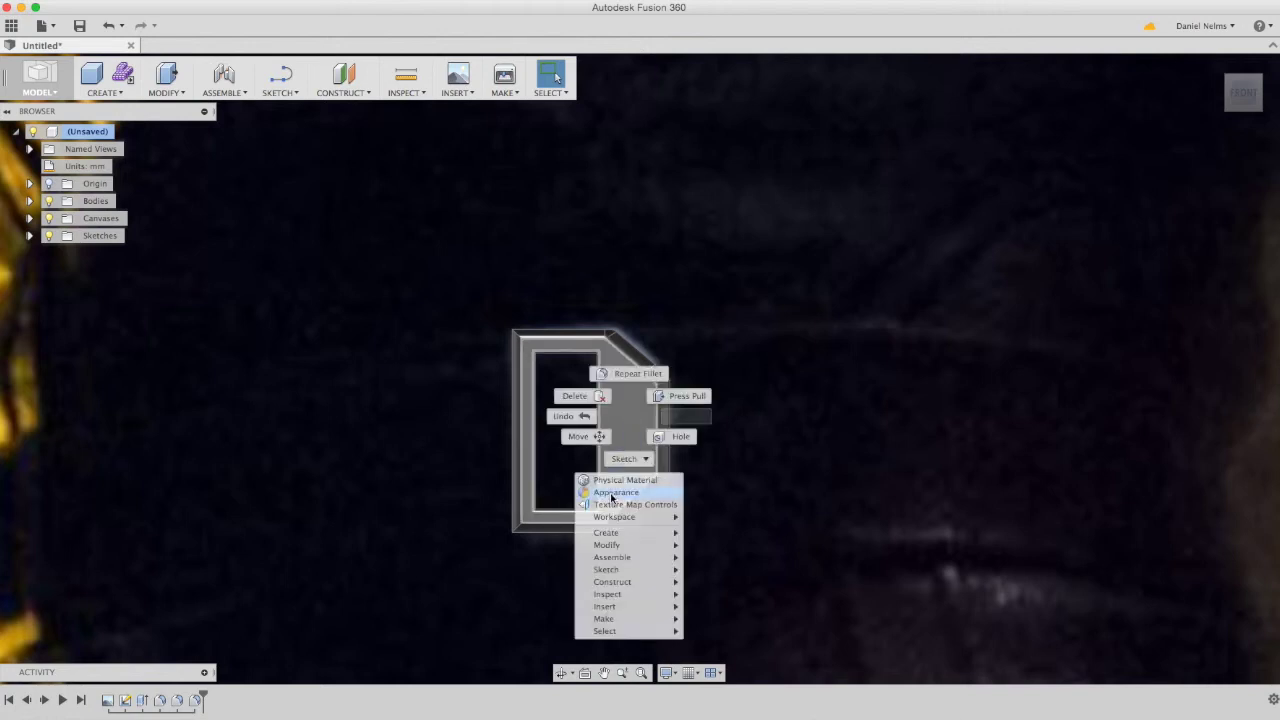
{"action": "left_click", "coordinate": [612, 493]}
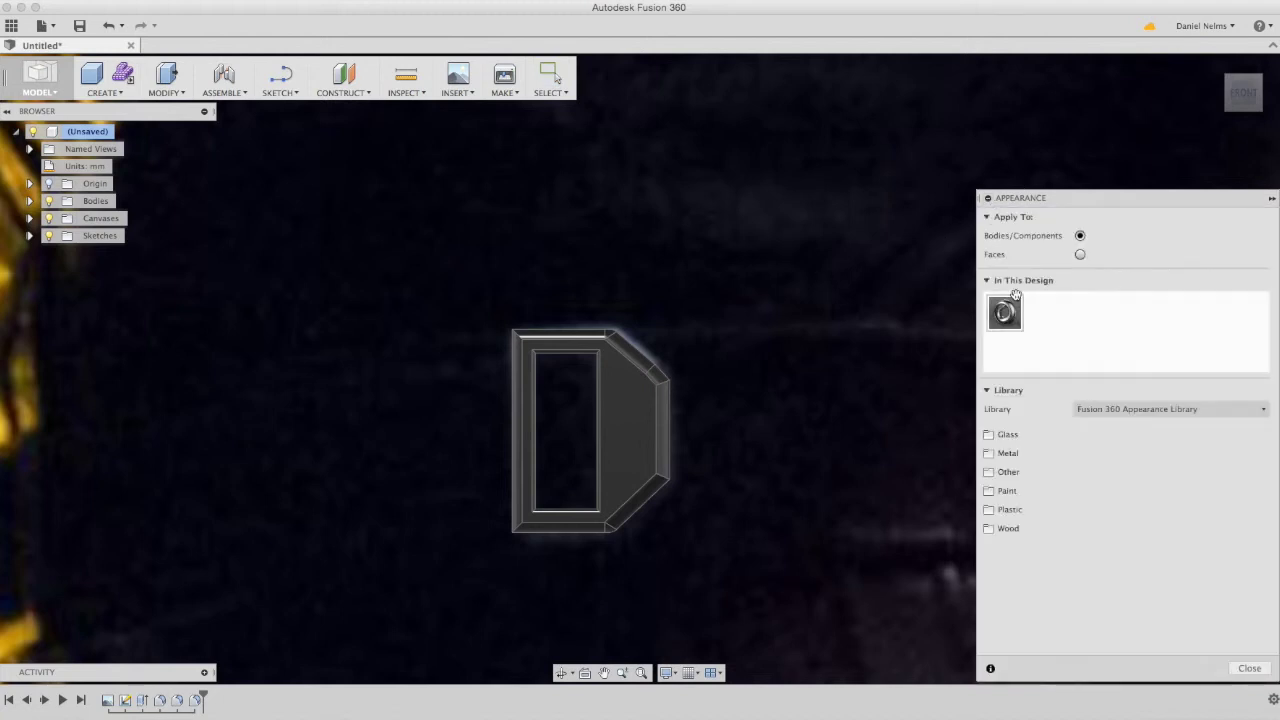
Try the Glass - Light Color (Blue) appearance on the buckle body.
{"action": "left_click", "coordinate": [990, 434]}
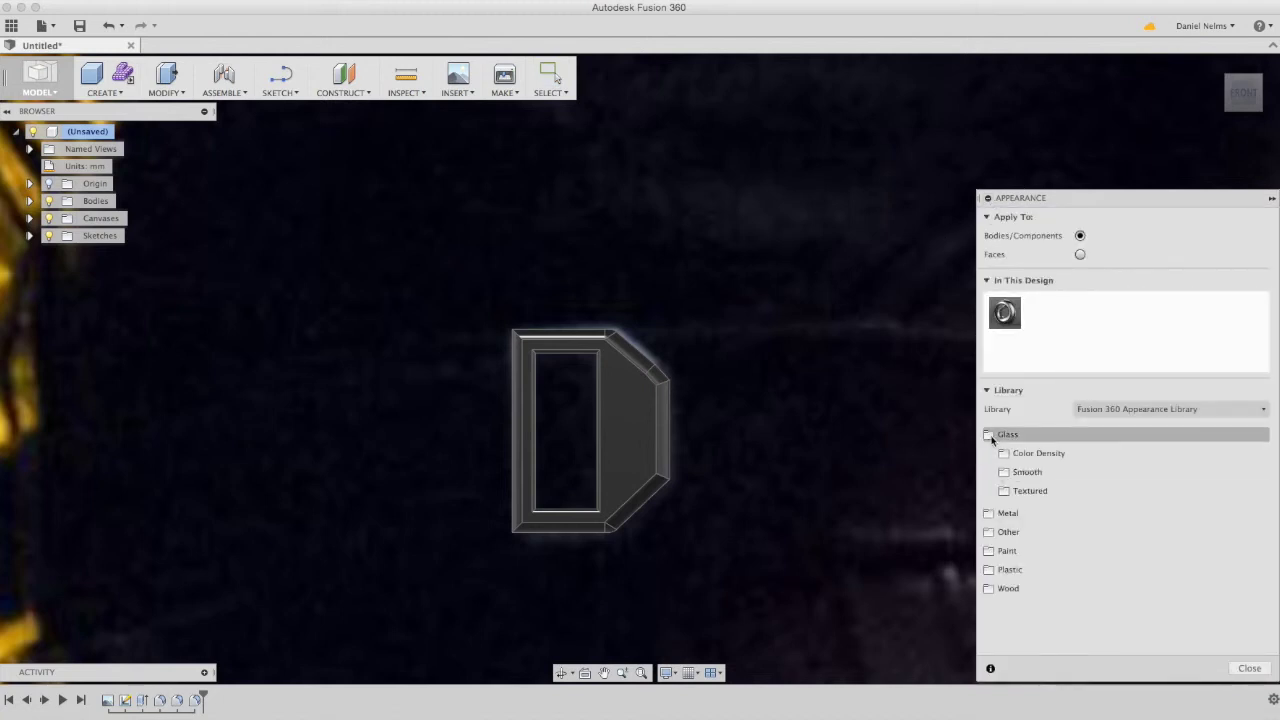
{"action": "left_click", "coordinate": [1015, 453]}
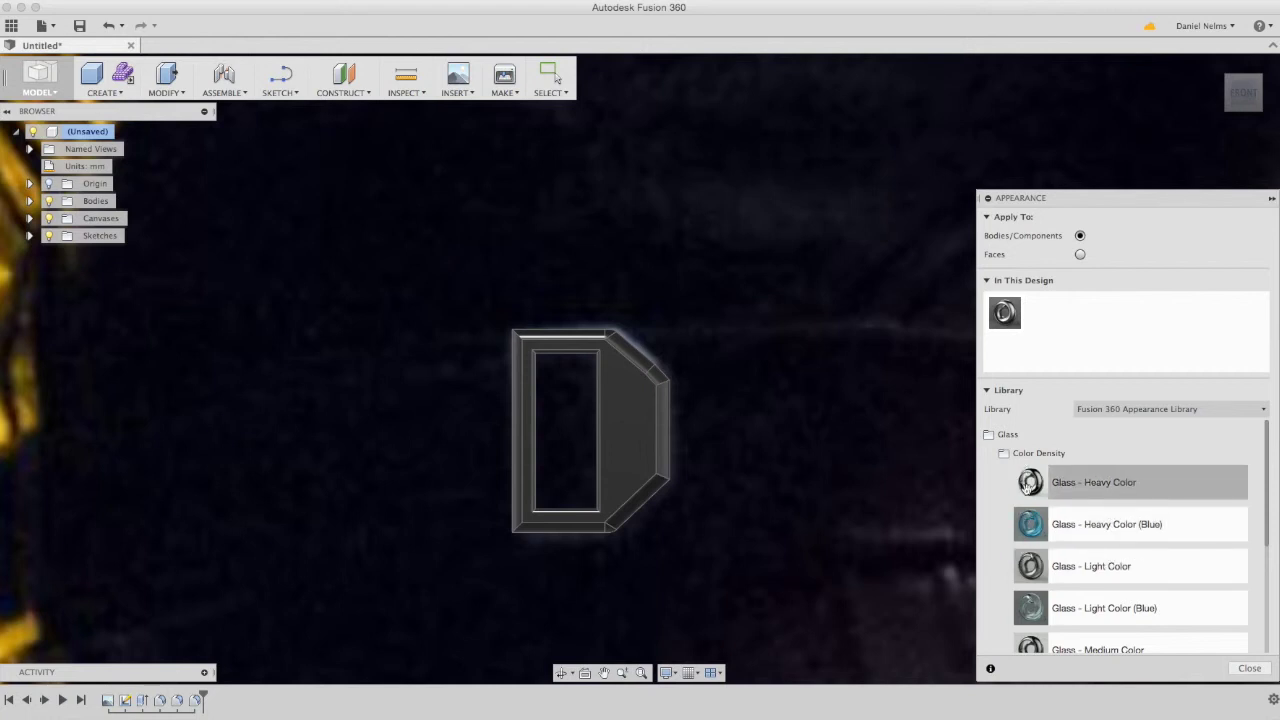
{"action": "scroll", "coordinate": [1032, 530], "scroll_direction": "down", "scroll_amount": 3}
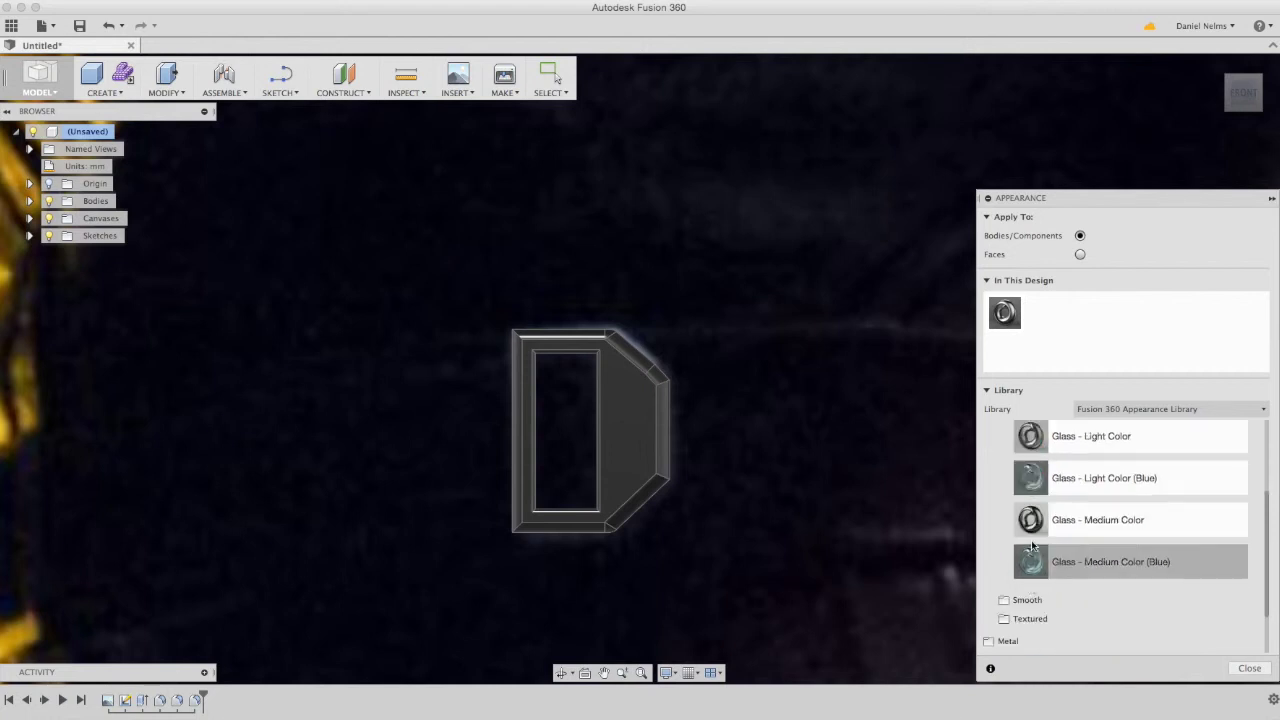
{"action": "left_click_drag", "start_coordinate": [1030, 478], "coordinate": [617, 417]}
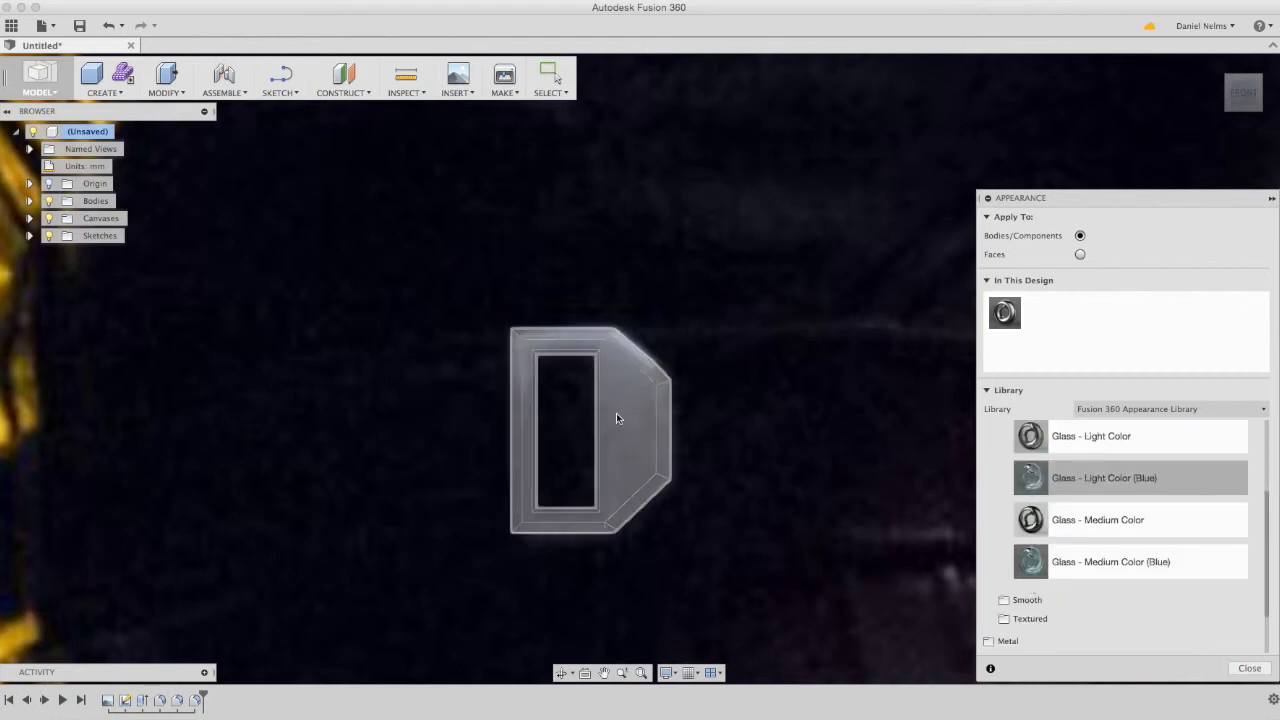
{"action": "scroll", "coordinate": [1020, 480], "scroll_direction": "up", "scroll_amount": 4}
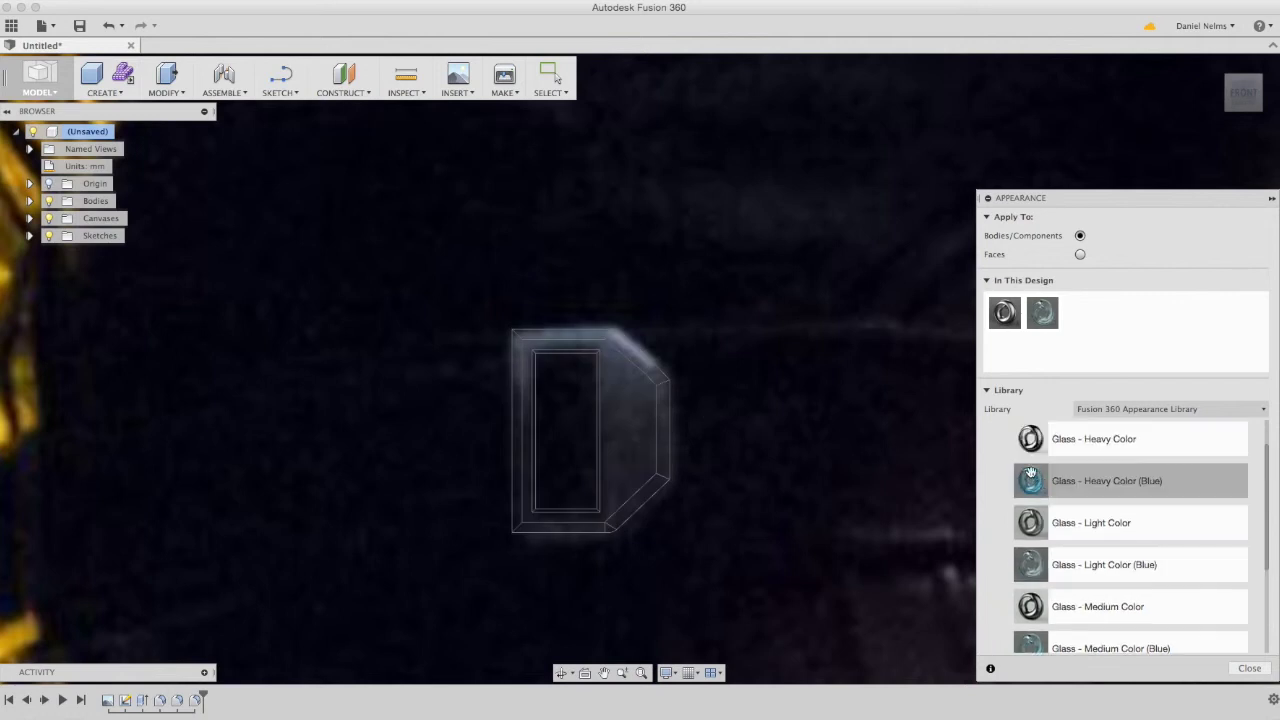
{"action": "left_click", "coordinate": [1004, 454]}
{"action": "left_click", "coordinate": [990, 438]}
Apply the Aluminum - Satin appearance from the metal library to the buckle body and collapse the appearance settings.
{"action": "left_click", "coordinate": [990, 453]}
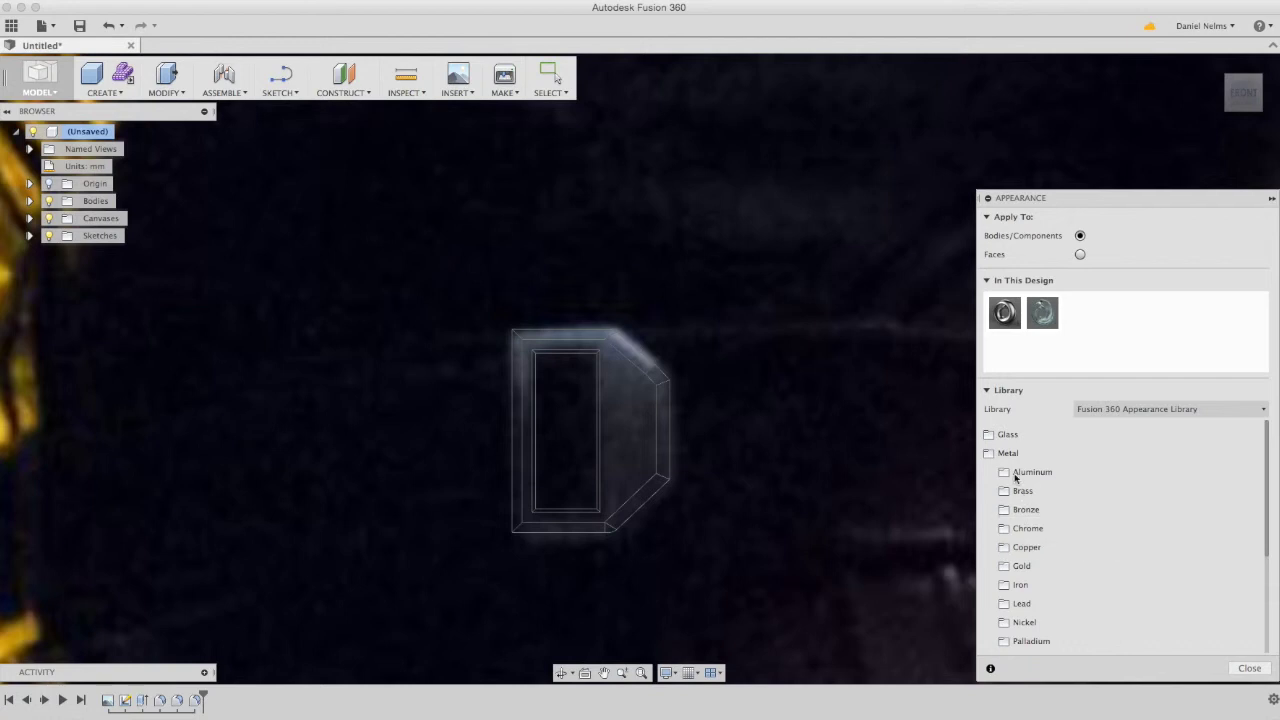
{"action": "scroll", "coordinate": [1036, 558], "scroll_direction": "down", "scroll_amount": 3}
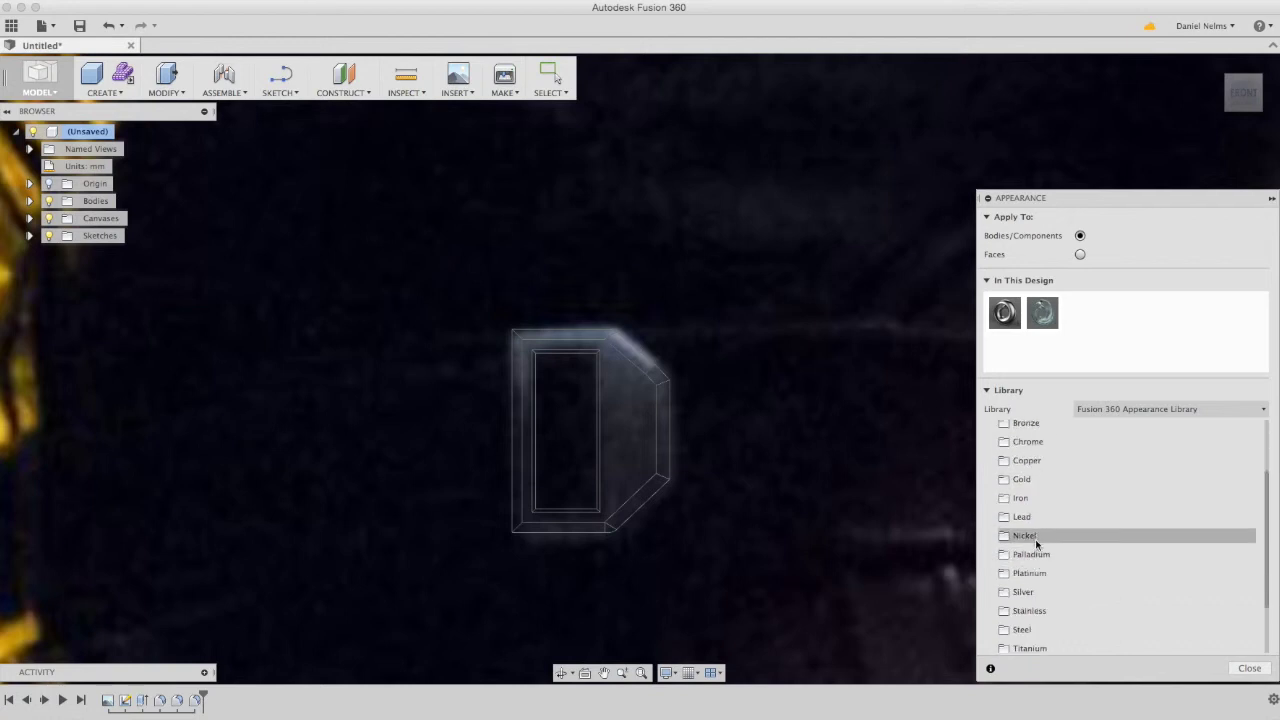
{"action": "scroll", "coordinate": [1037, 538], "scroll_direction": "up", "scroll_amount": 3}
{"action": "left_click", "coordinate": [1018, 470]}
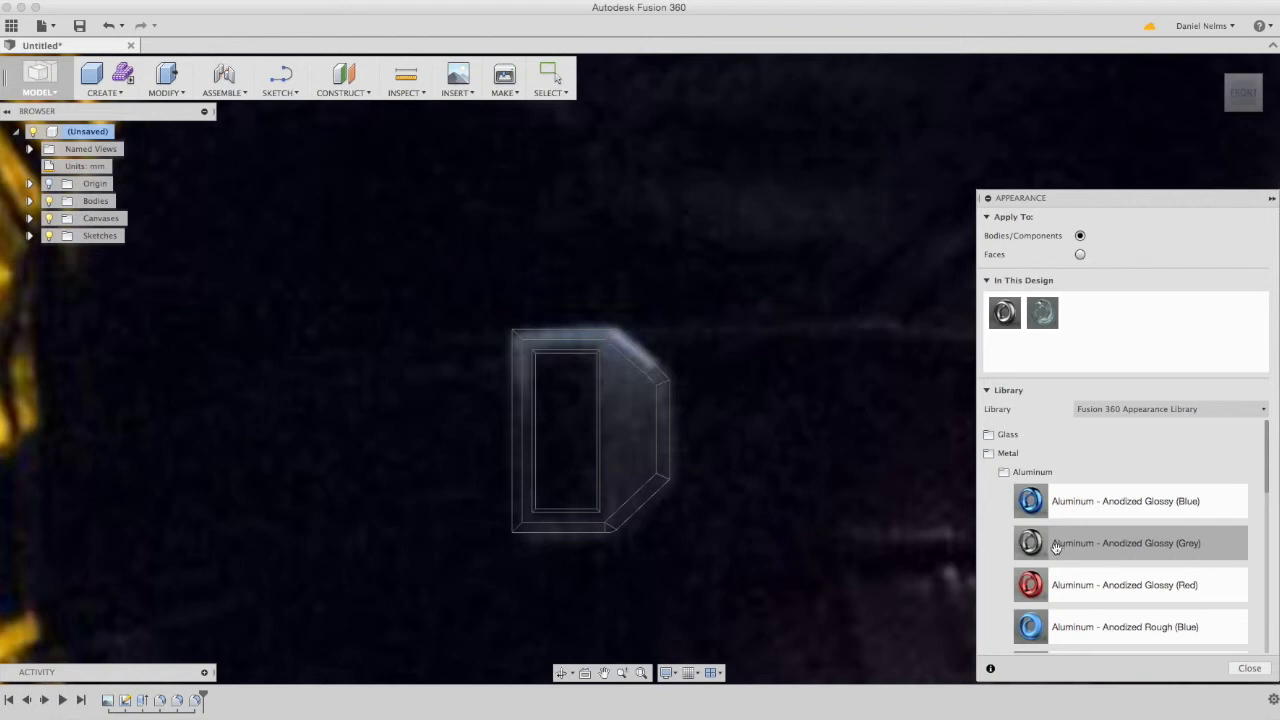
{"action": "scroll", "coordinate": [1060, 551], "scroll_direction": "down", "scroll_amount": 2}
{"action": "scroll", "coordinate": [1060, 551], "scroll_direction": "down", "scroll_amount": 2}
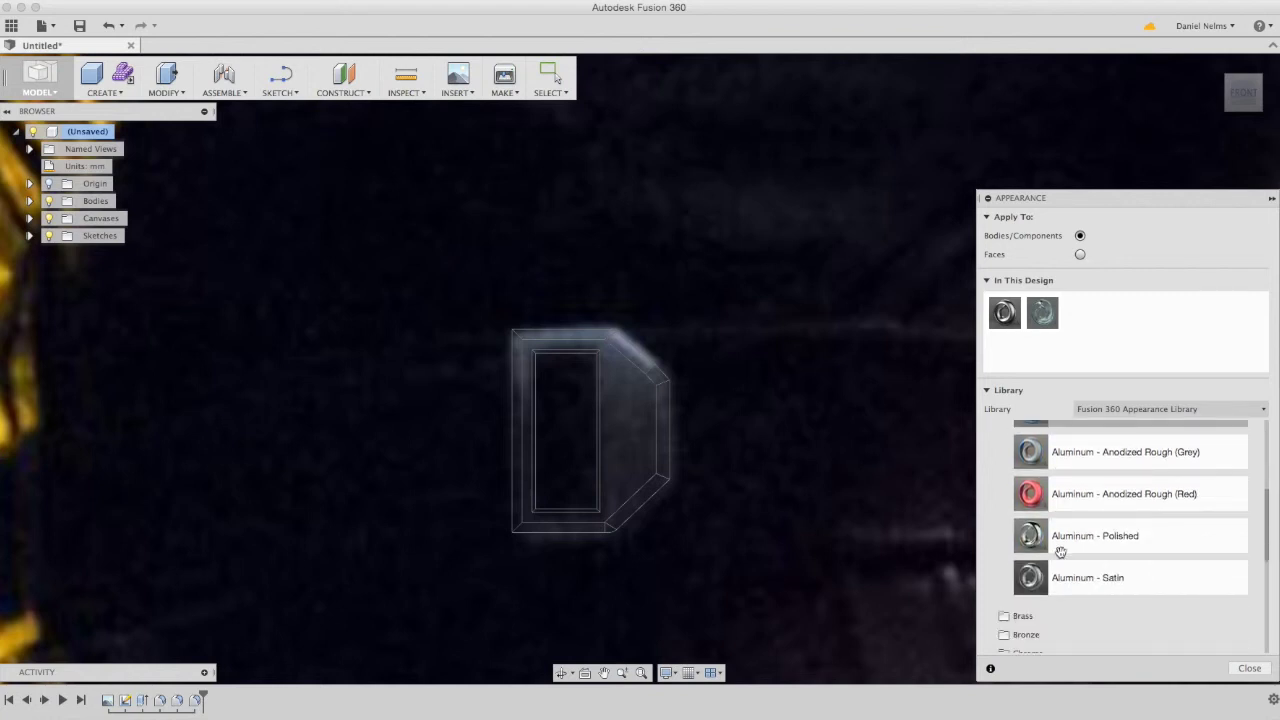
{"action": "scroll", "coordinate": [1060, 551], "scroll_direction": "up", "scroll_amount": 5}
{"action": "scroll", "coordinate": [1060, 553], "scroll_direction": "down", "scroll_amount": 5}
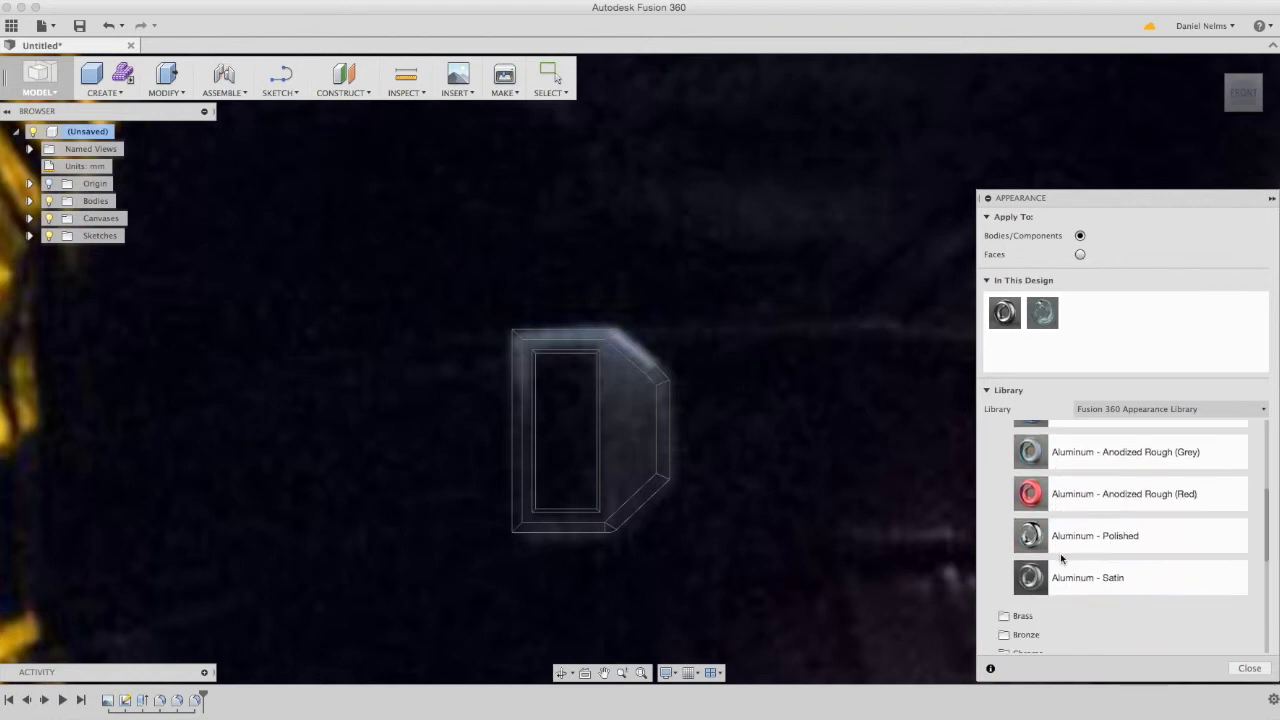
{"action": "left_click_drag", "start_coordinate": [1058, 578], "coordinate": [637, 431]}
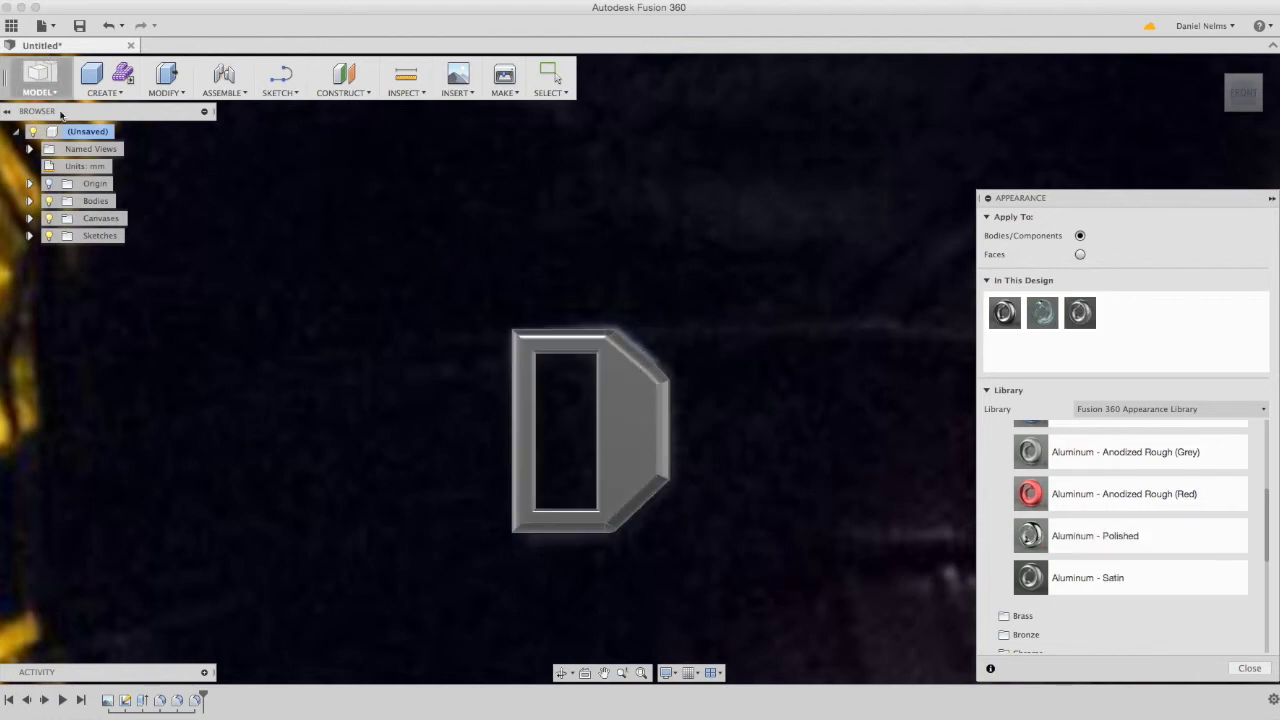
{"action": "left_click", "coordinate": [988, 198]}
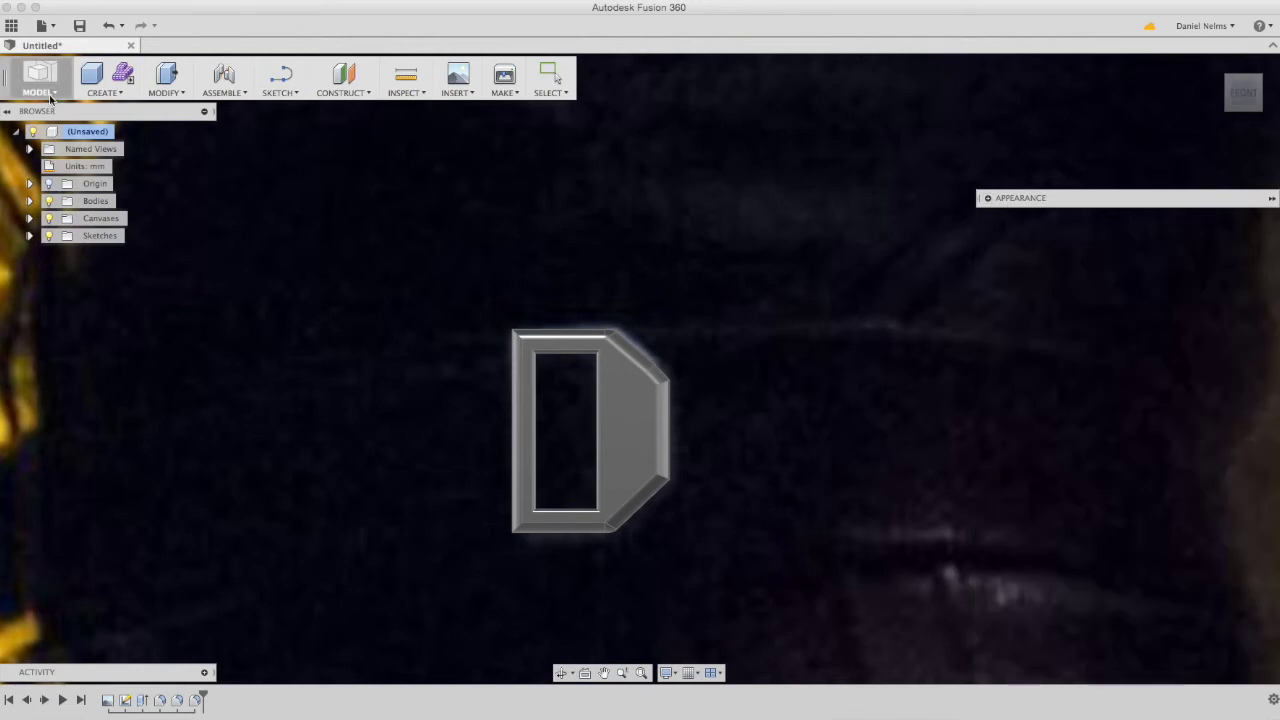
Switch to the Render workspace and frame the whole buckle and its shadow at a slight angle.
{"action": "left_click", "coordinate": [50, 94]}
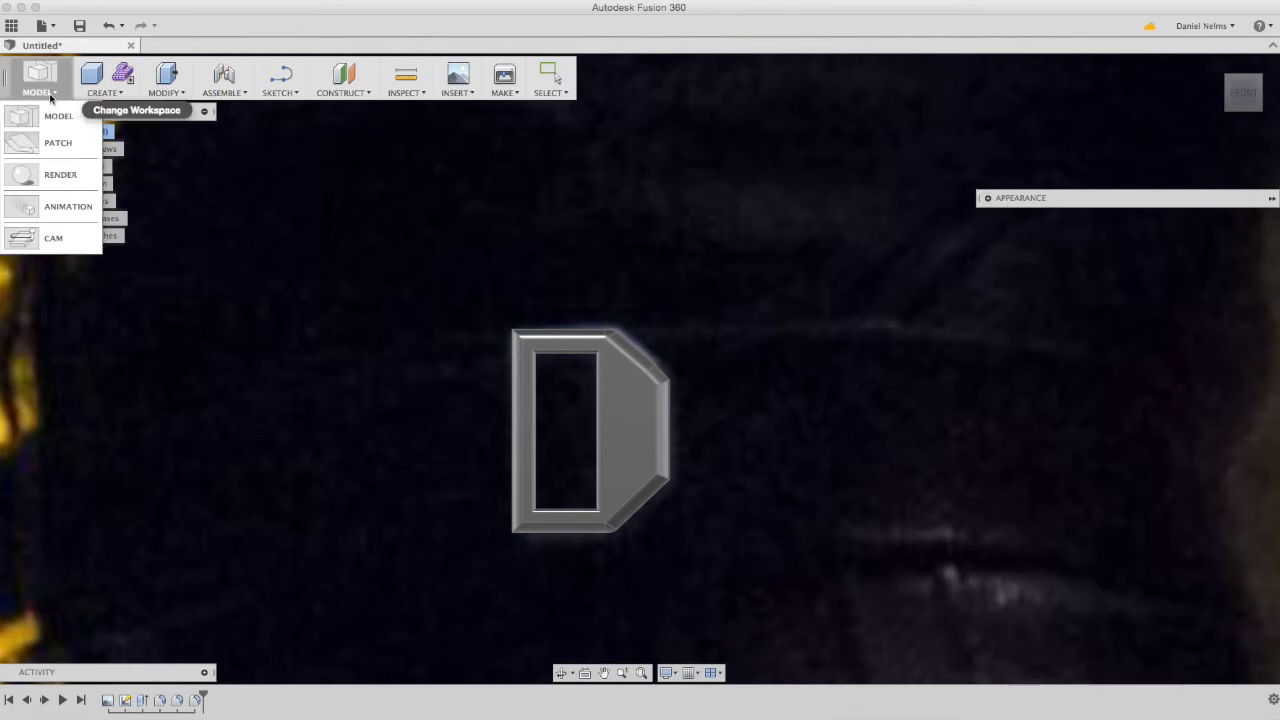
{"action": "left_click", "coordinate": [57, 176]}
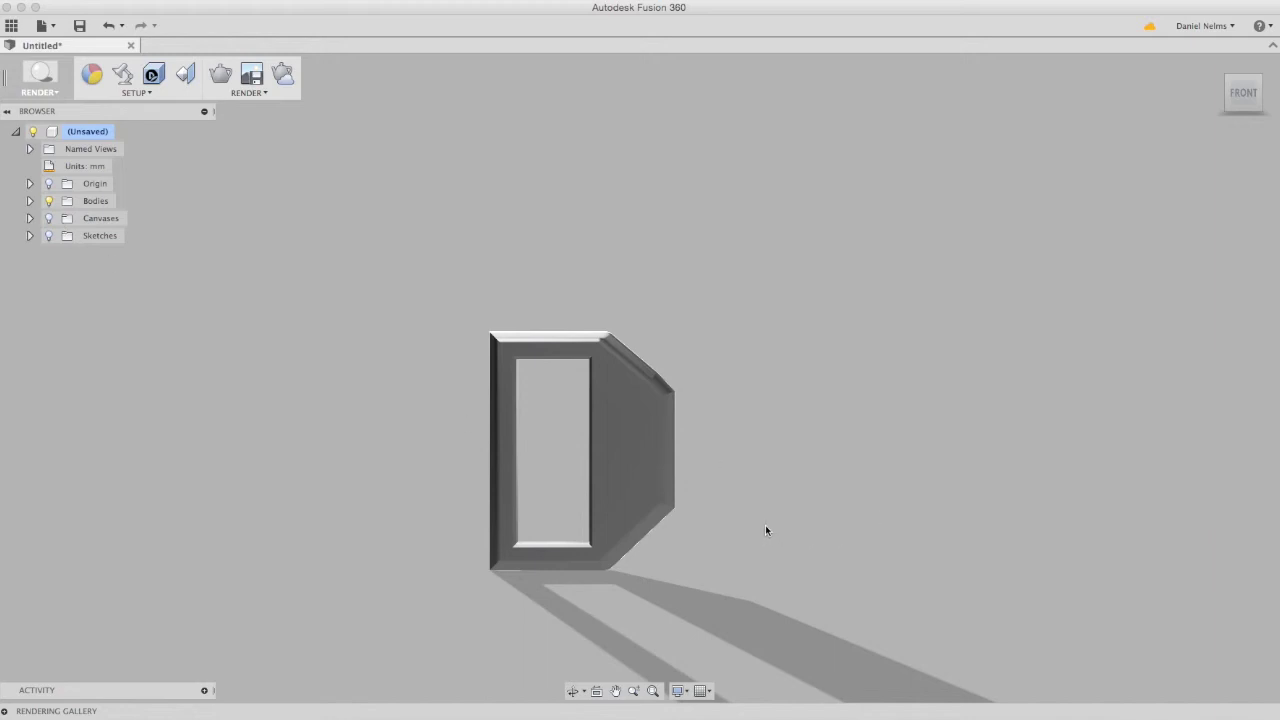
{"action": "middle_click_drag", "start_coordinate": [763, 526], "coordinate": [734, 531], "text": "shift"}
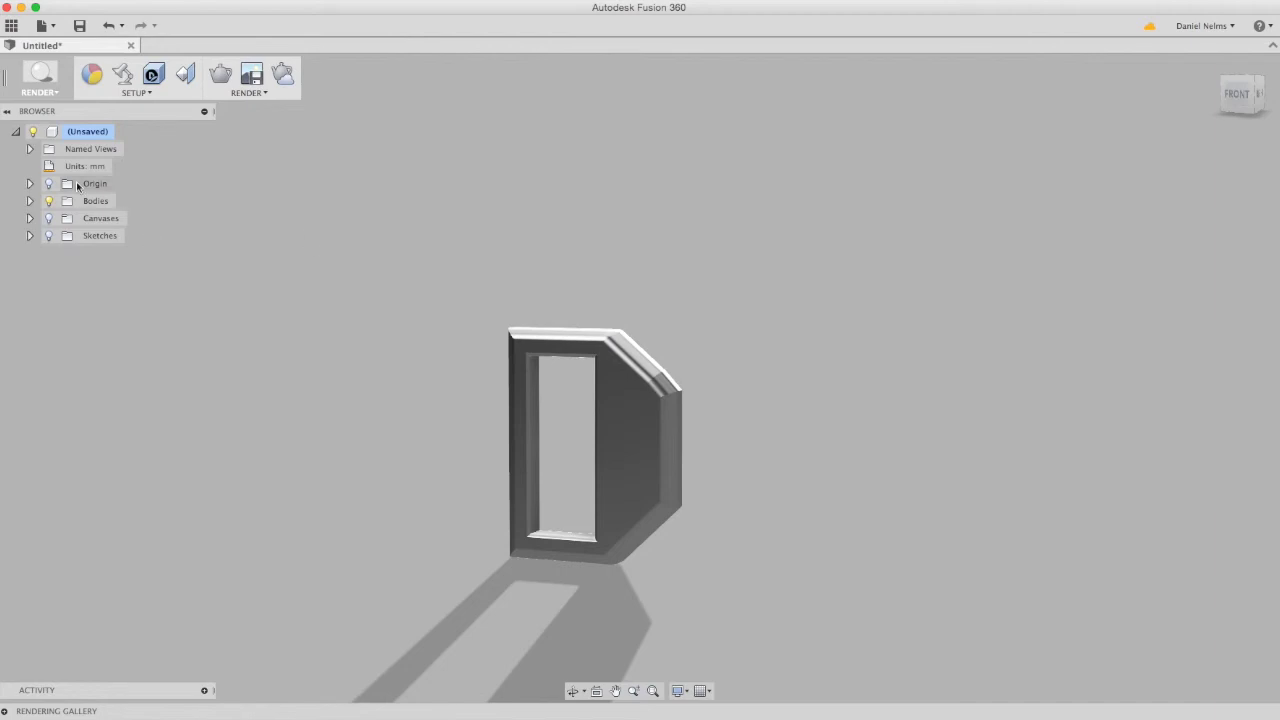
{"action": "scroll", "coordinate": [767, 306], "scroll_direction": "up", "scroll_amount": 3}
{"action": "scroll", "coordinate": [767, 306], "scroll_direction": "down", "scroll_amount": 6}
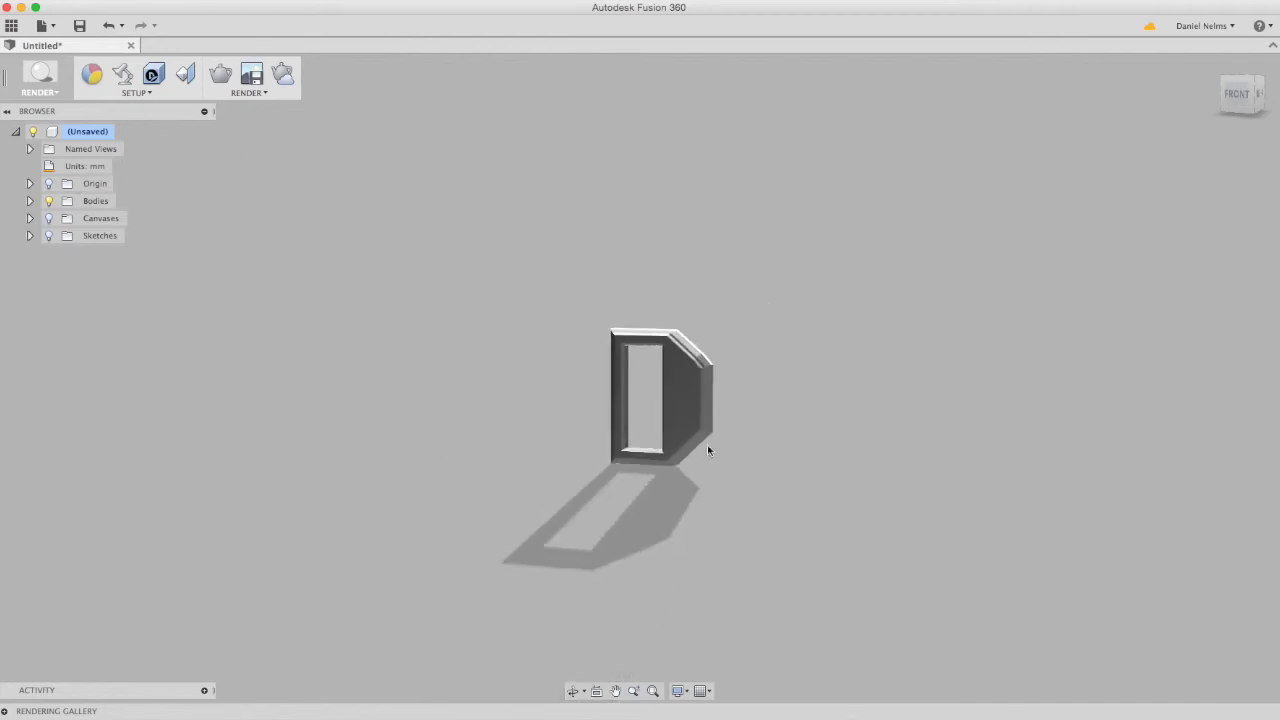
{"action": "scroll", "coordinate": [664, 517], "scroll_direction": "up", "scroll_amount": 3}
{"action": "middle_click_drag", "start_coordinate": [680, 465], "coordinate": [651, 600], "text": "shift"}
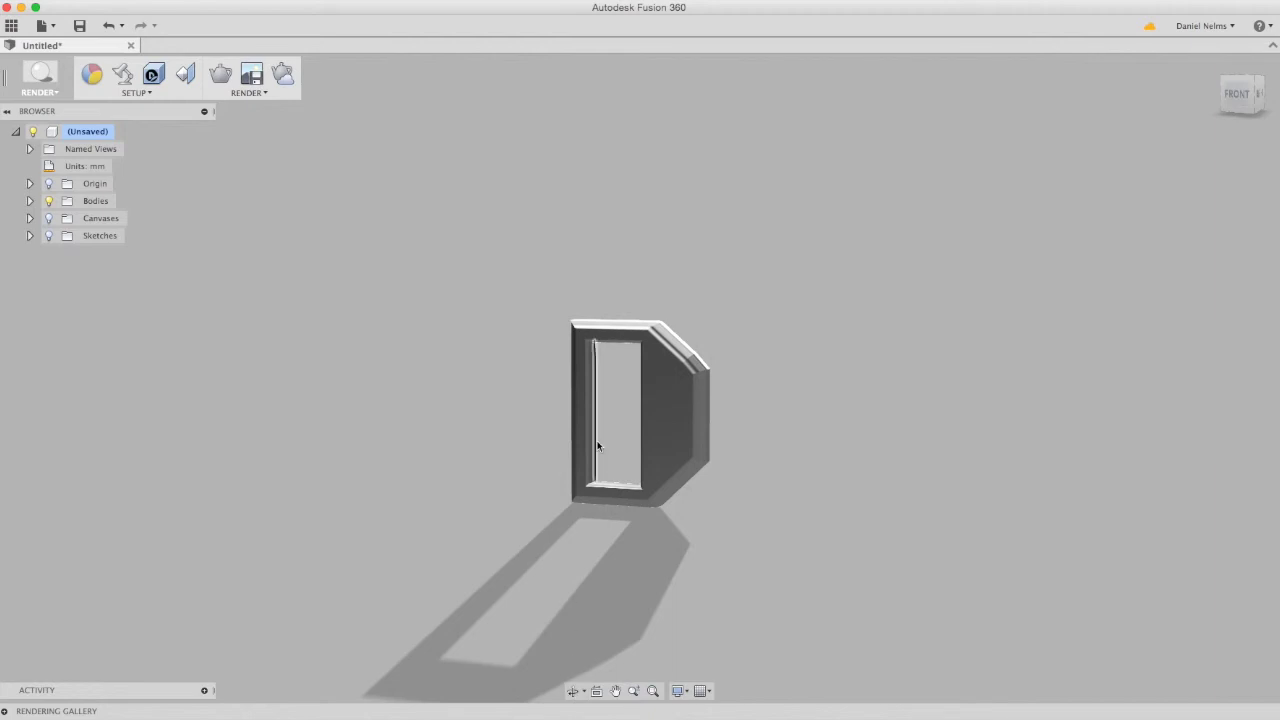
{"action": "middle_click_drag", "start_coordinate": [751, 563], "coordinate": [746, 489]}
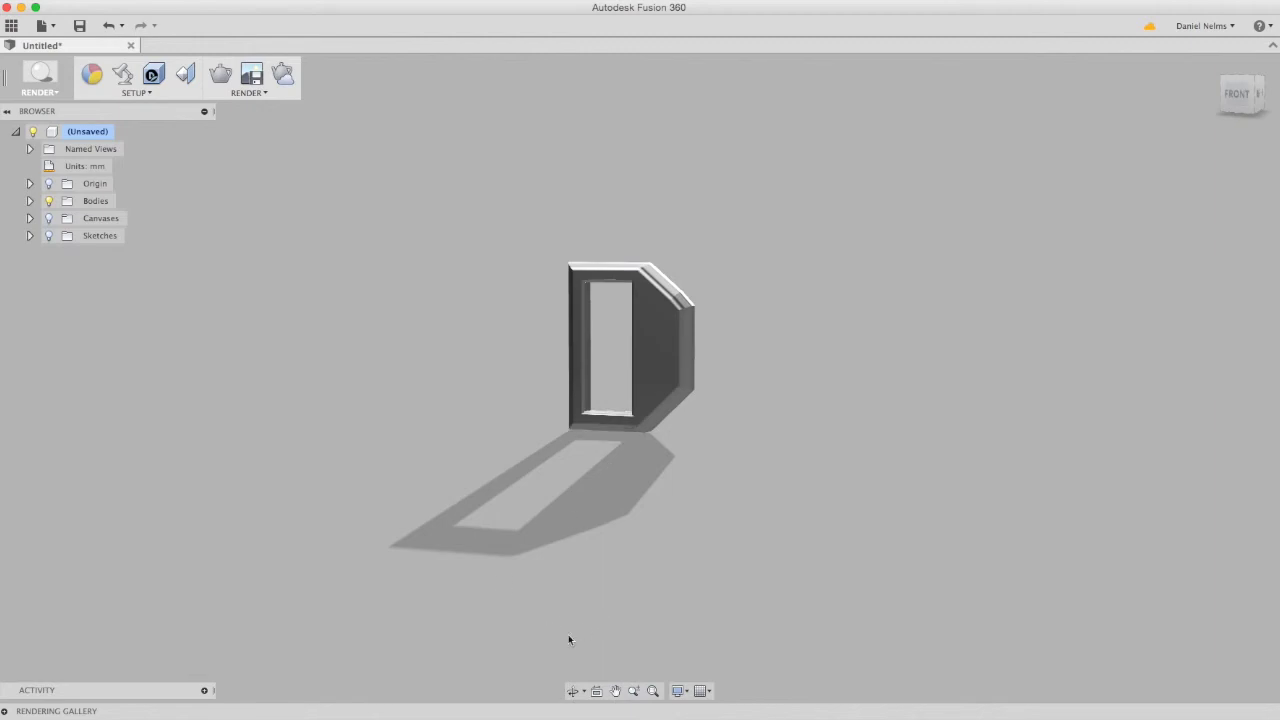
Ray-trace the buckle at Advanced quality, inspect it close up, and turn ray tracing off.
{"action": "left_click", "coordinate": [222, 78]}
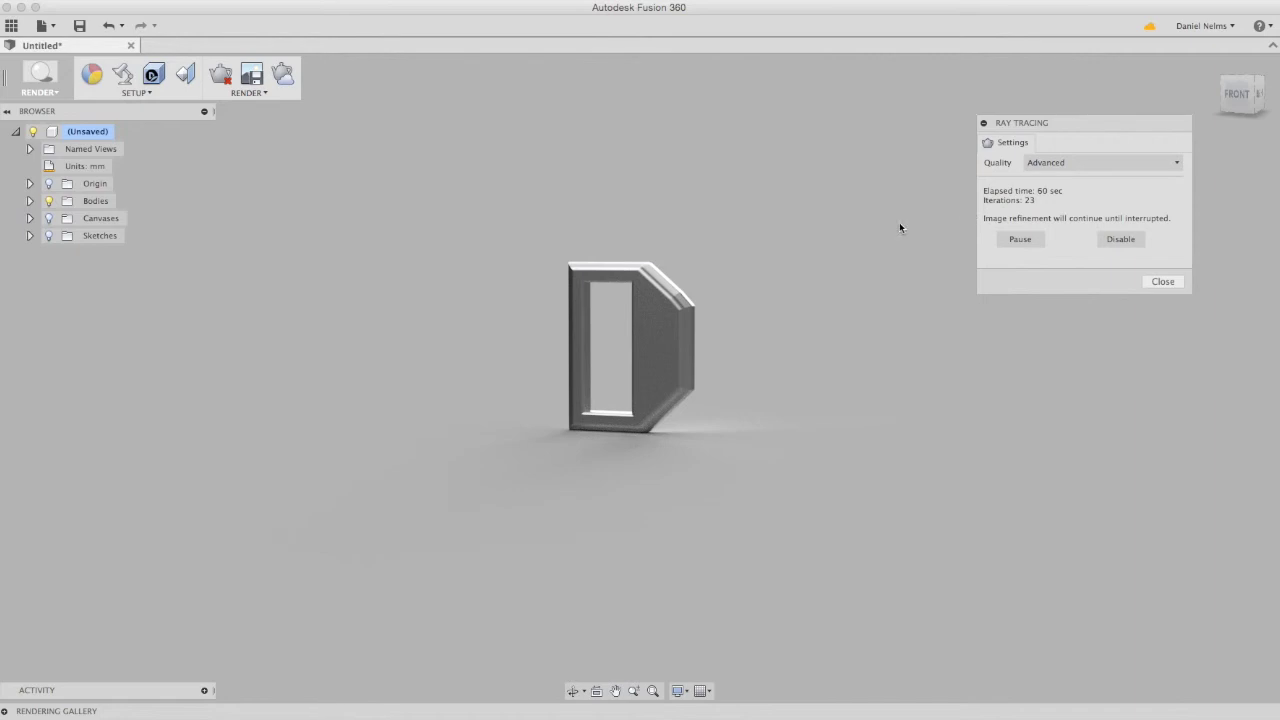
{"action": "scroll", "coordinate": [794, 349], "scroll_direction": "up", "scroll_amount": 3}
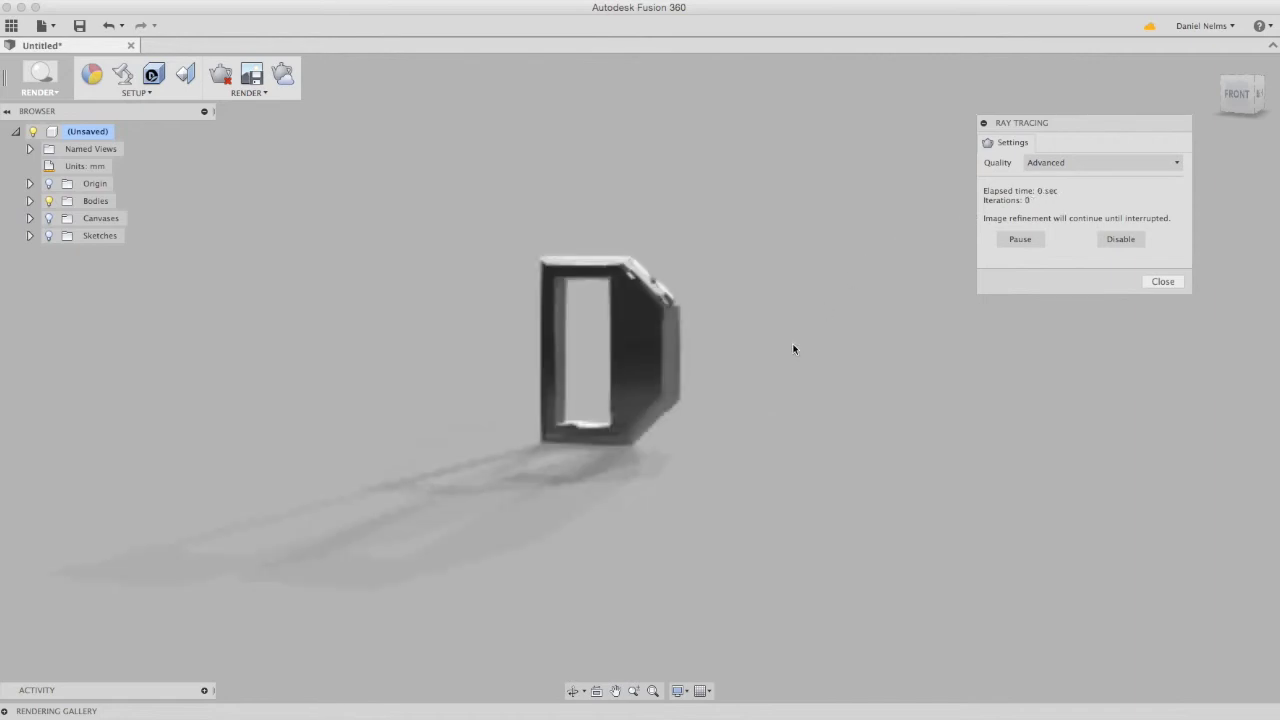
{"action": "middle_click_drag", "start_coordinate": [646, 368], "coordinate": [854, 414]}
{"action": "scroll", "coordinate": [762, 400], "scroll_direction": "up", "scroll_amount": 3}
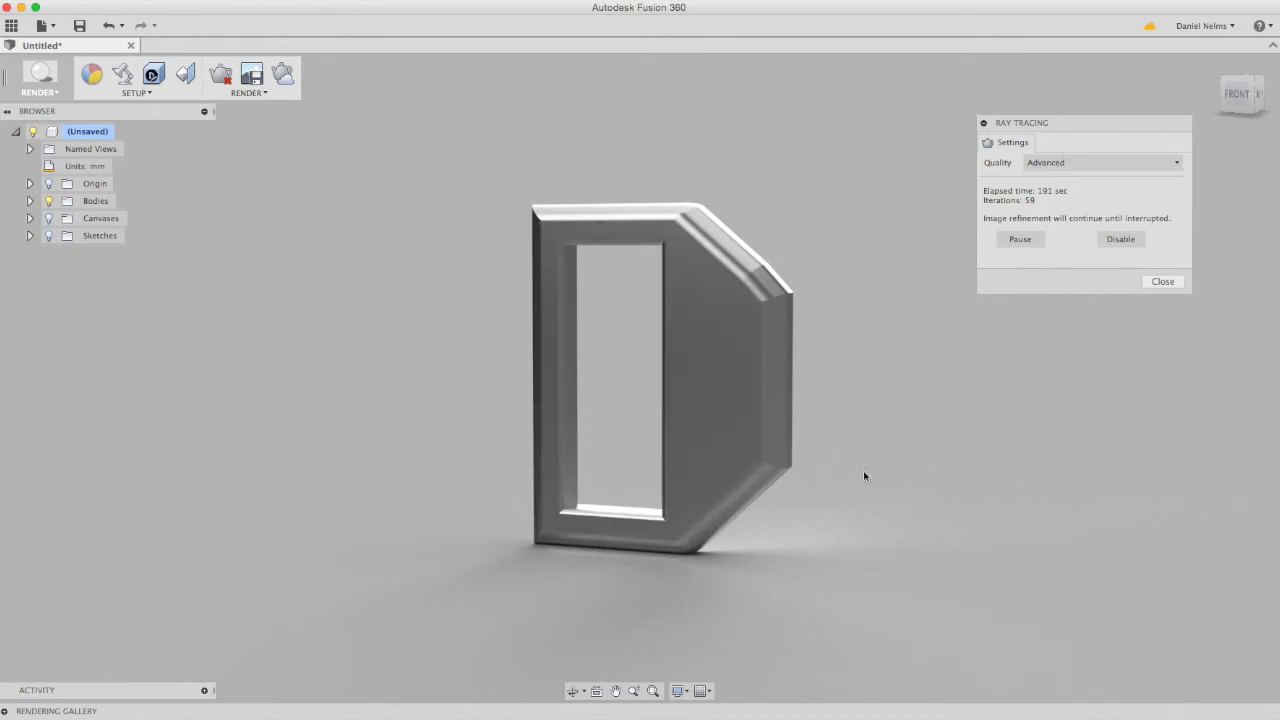
{"action": "left_click", "coordinate": [1163, 282]}
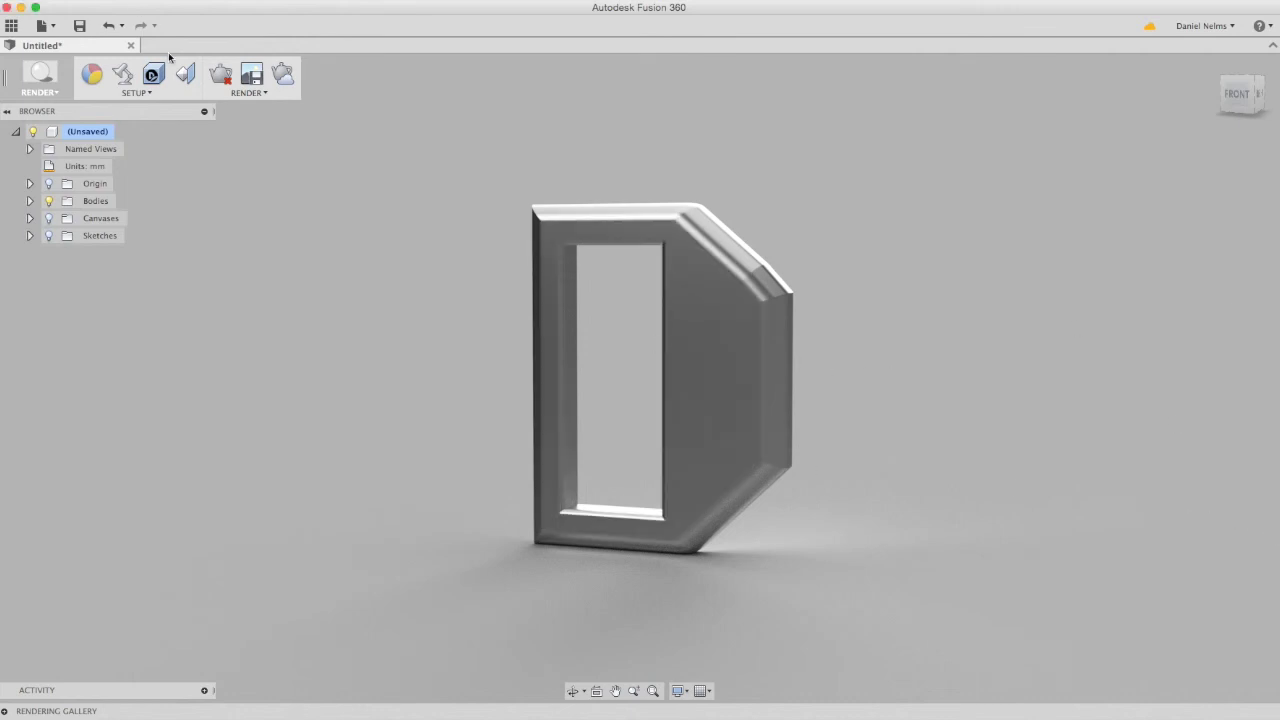
{"action": "left_click", "coordinate": [228, 82]}
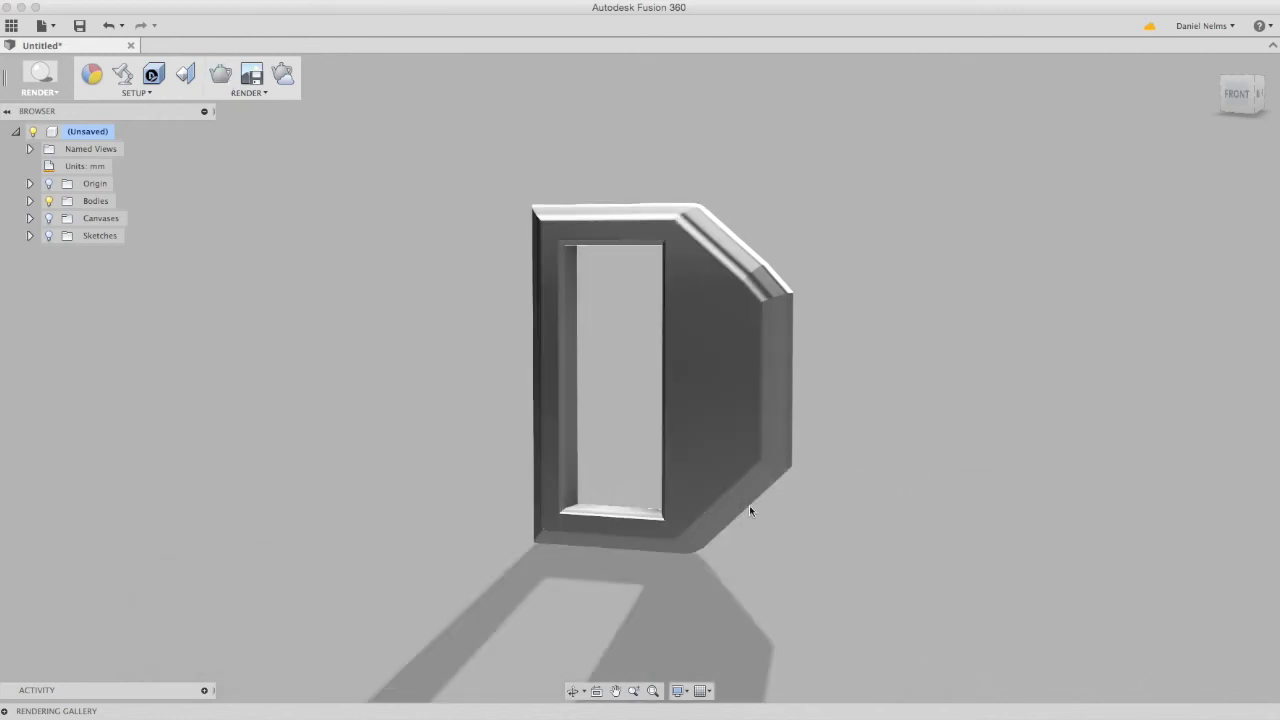
Try Aluminum - Anodized Glossy (Blue) on the buckle body and replace it with Aluminum - Anodized Glossy (Red).
{"action": "right_click", "coordinate": [697, 424]}
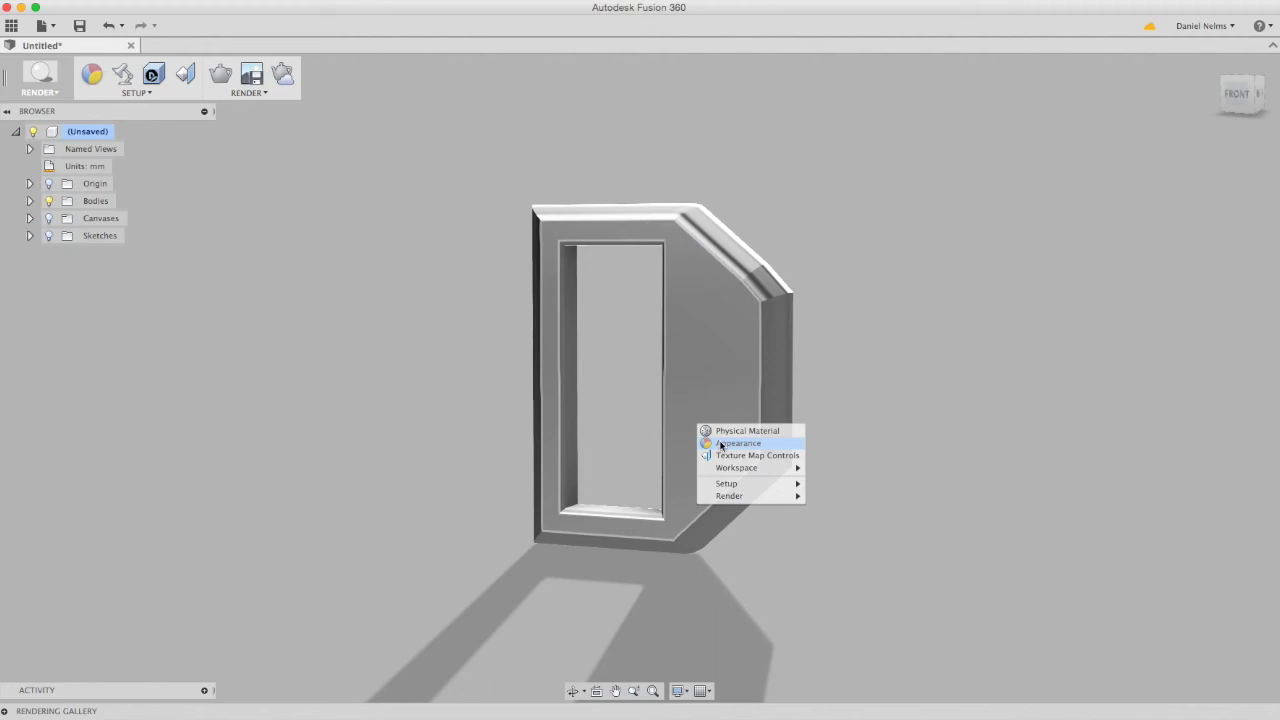
{"action": "left_click", "coordinate": [721, 444]}
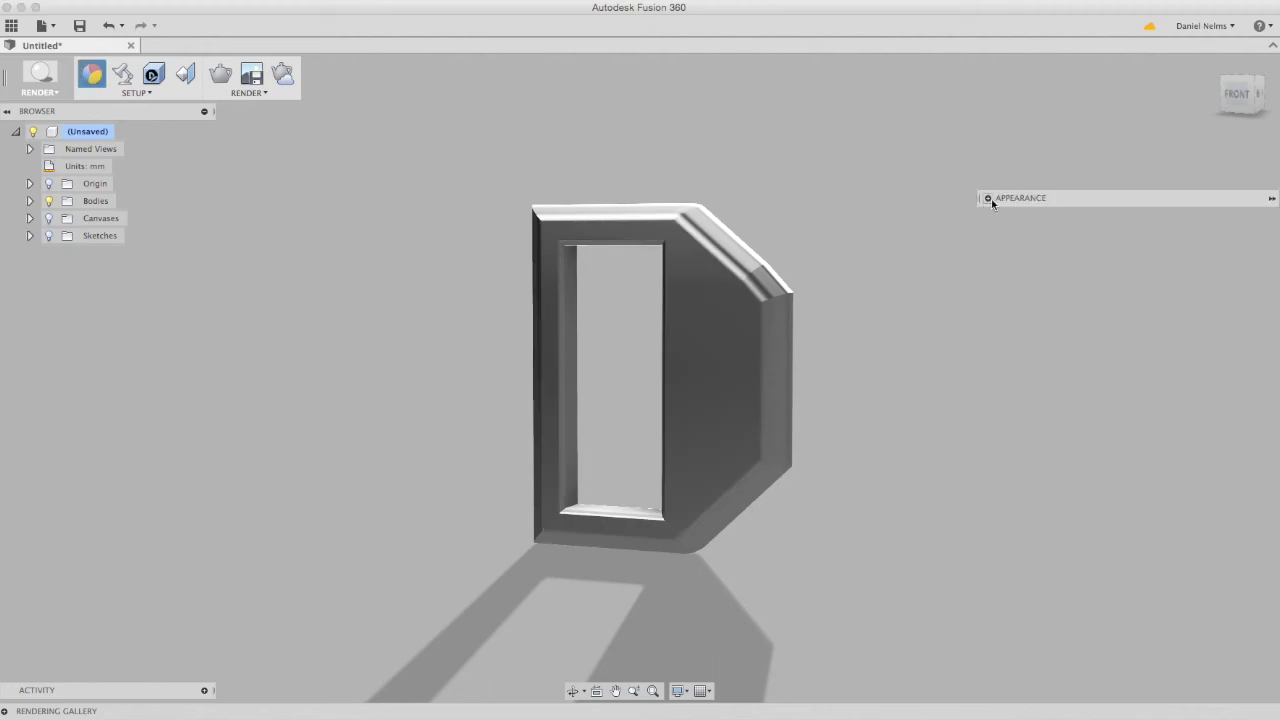
{"action": "left_click", "coordinate": [990, 200]}
{"action": "left_click_drag", "start_coordinate": [1058, 505], "coordinate": [717, 428]}
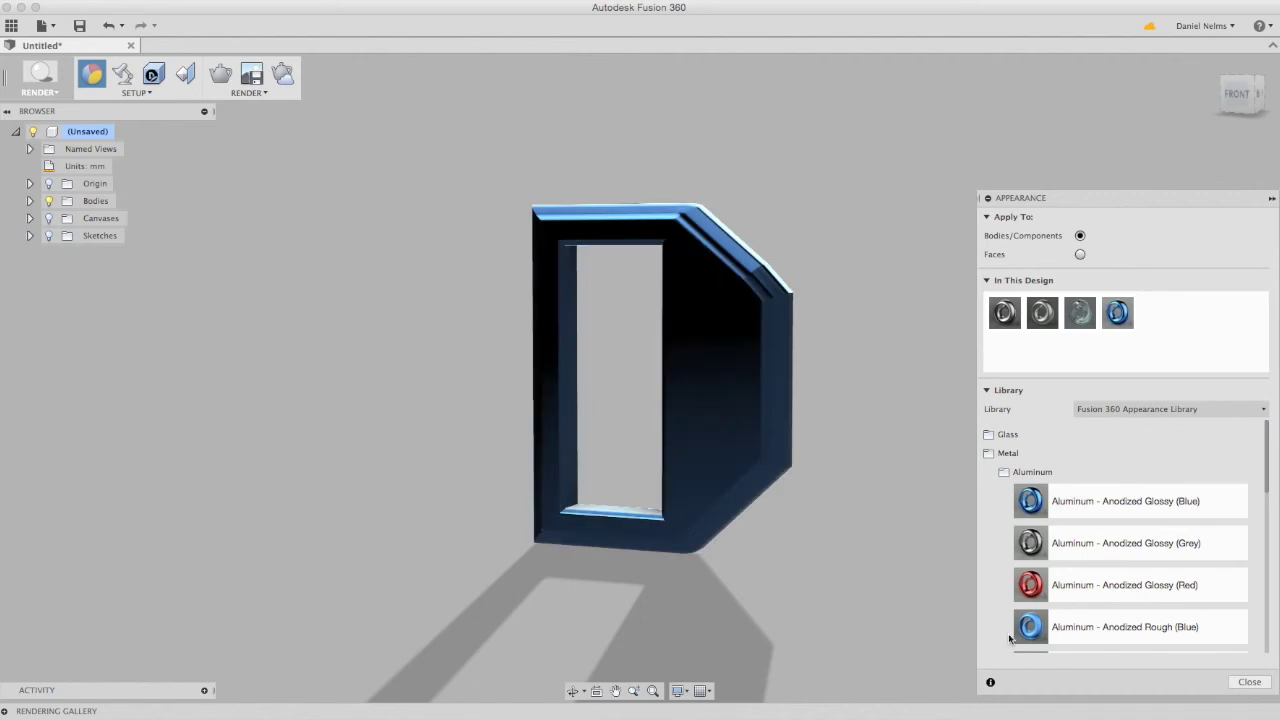
{"action": "left_click_drag", "start_coordinate": [1030, 588], "coordinate": [704, 432]}
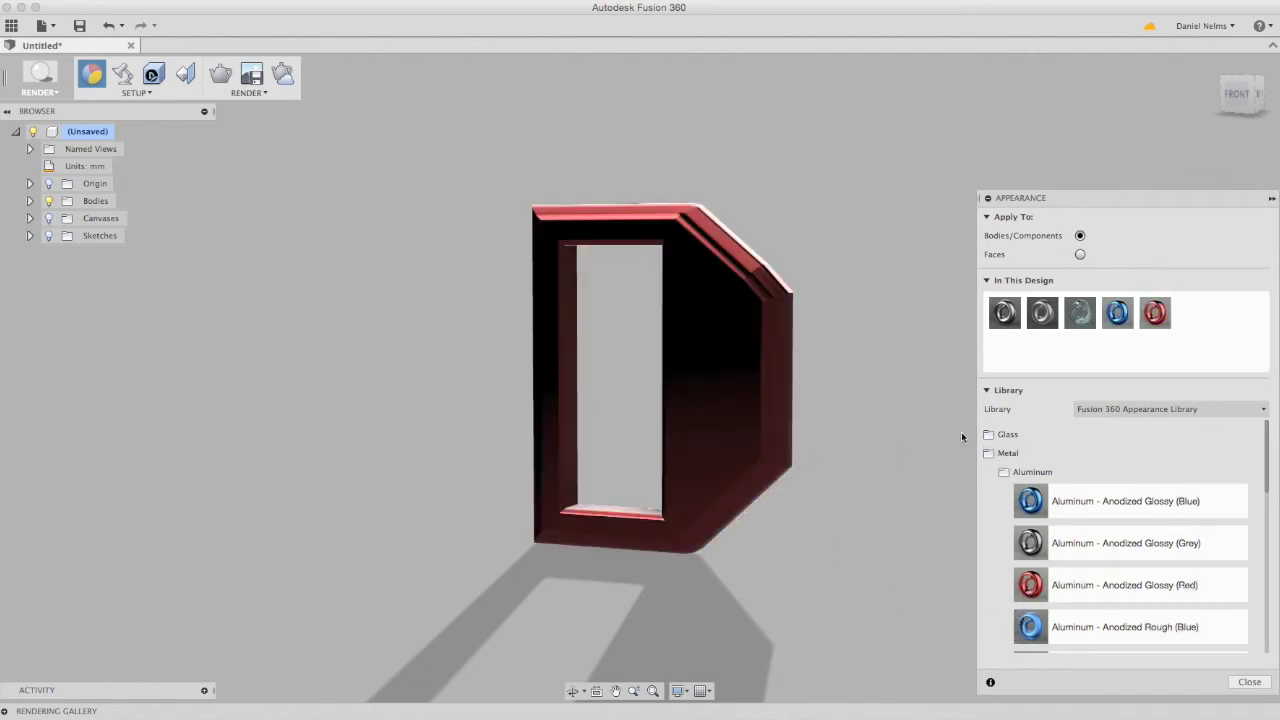
Look through the remaining aluminum finishes and the Emissive appearances in the library's Other category.
{"action": "scroll", "coordinate": [998, 540], "scroll_direction": "down", "scroll_amount": 3}
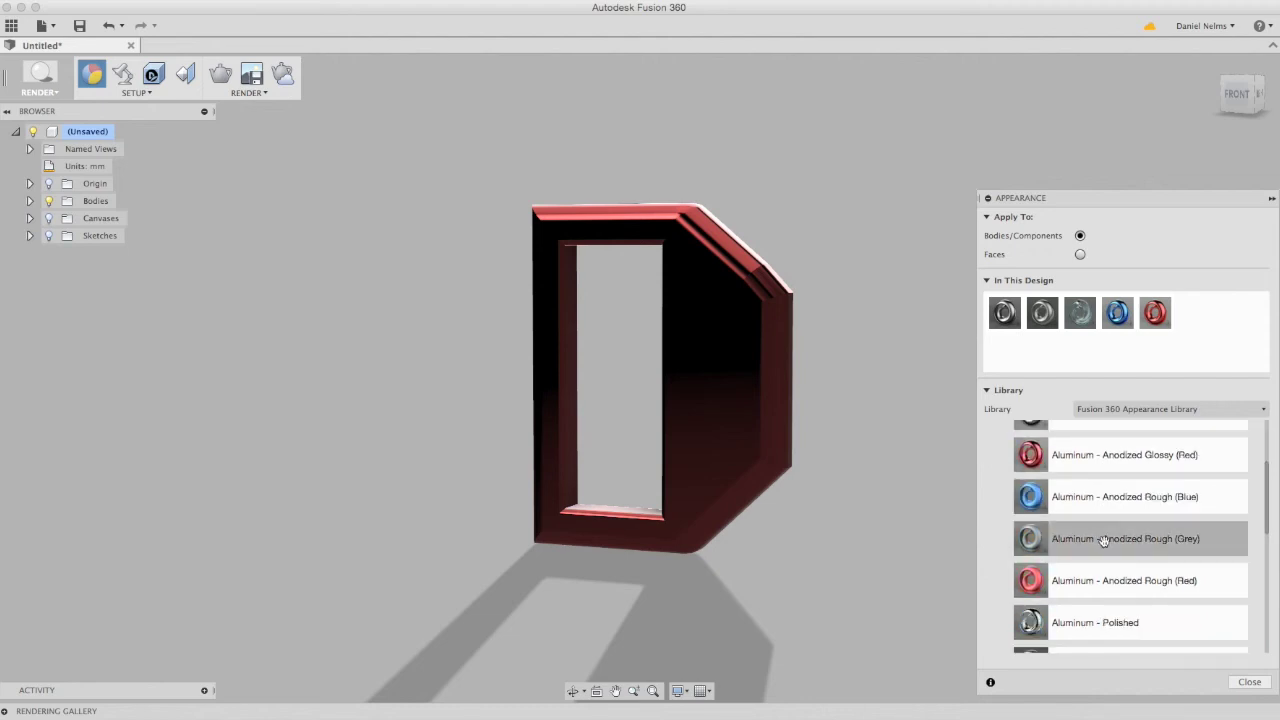
{"action": "scroll", "coordinate": [1075, 565], "scroll_direction": "down", "scroll_amount": 3}
{"action": "scroll", "coordinate": [1020, 520], "scroll_direction": "up", "scroll_amount": 6}
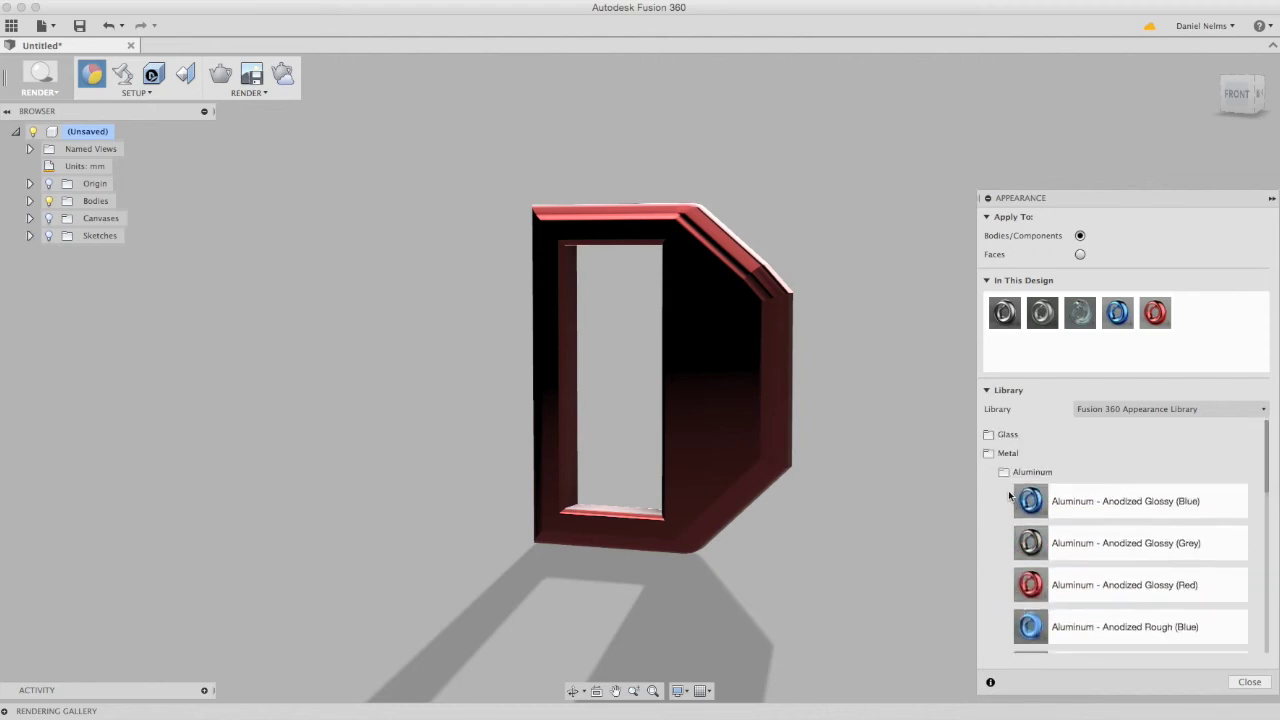
{"action": "left_click", "coordinate": [990, 453]}
{"action": "left_click", "coordinate": [995, 472]}
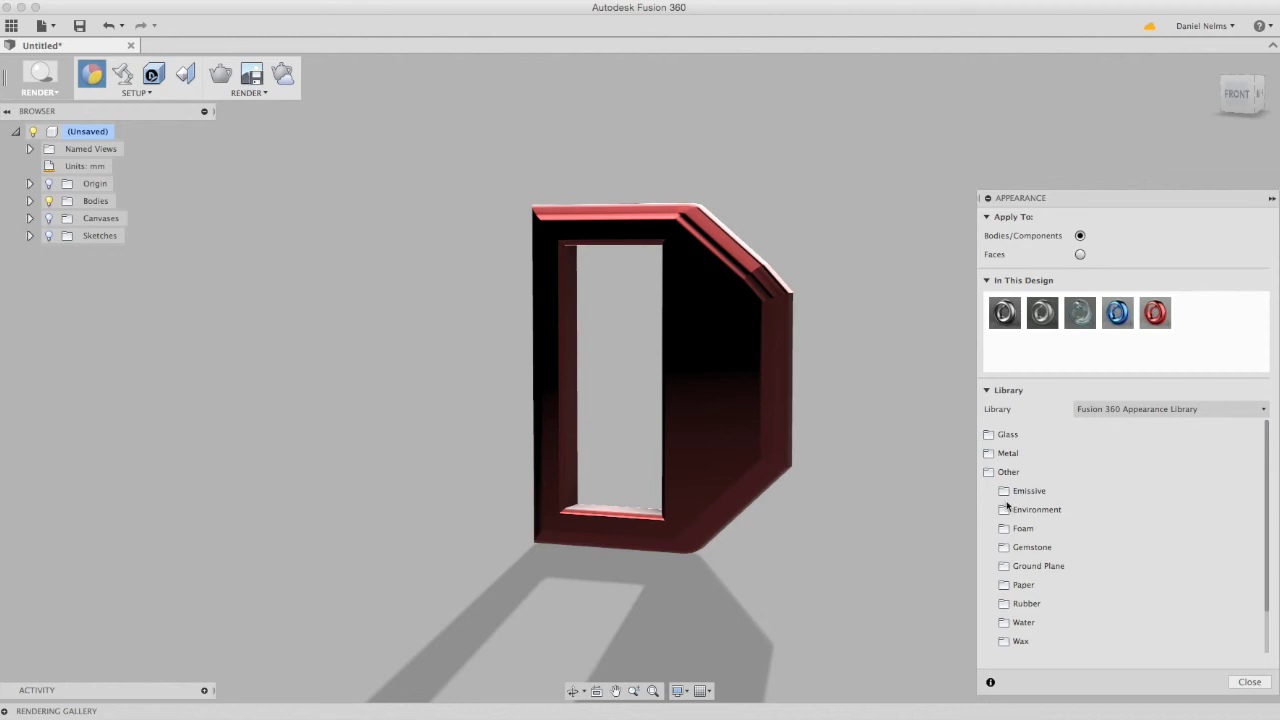
{"action": "left_click", "coordinate": [1000, 490]}
{"action": "scroll", "coordinate": [1026, 520], "scroll_direction": "down", "scroll_amount": 3}
{"action": "scroll", "coordinate": [1026, 528], "scroll_direction": "down", "scroll_amount": 2}
{"action": "scroll", "coordinate": [1033, 505], "scroll_direction": "up", "scroll_amount": 2}
{"action": "scroll", "coordinate": [1033, 505], "scroll_direction": "up", "scroll_amount": 3}
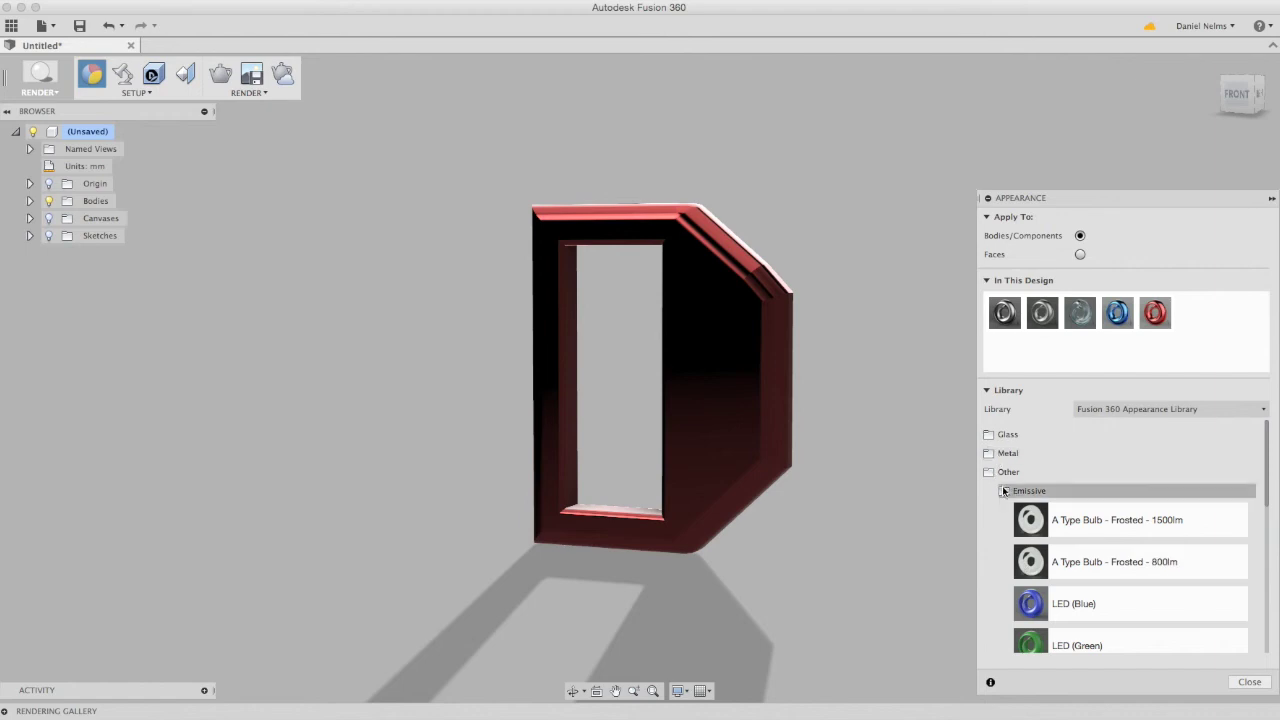
{"action": "left_click", "coordinate": [1003, 490]}
Examine the Environment, Foam and Gemstone appearances in the Other category.
{"action": "left_click", "coordinate": [1004, 509]}
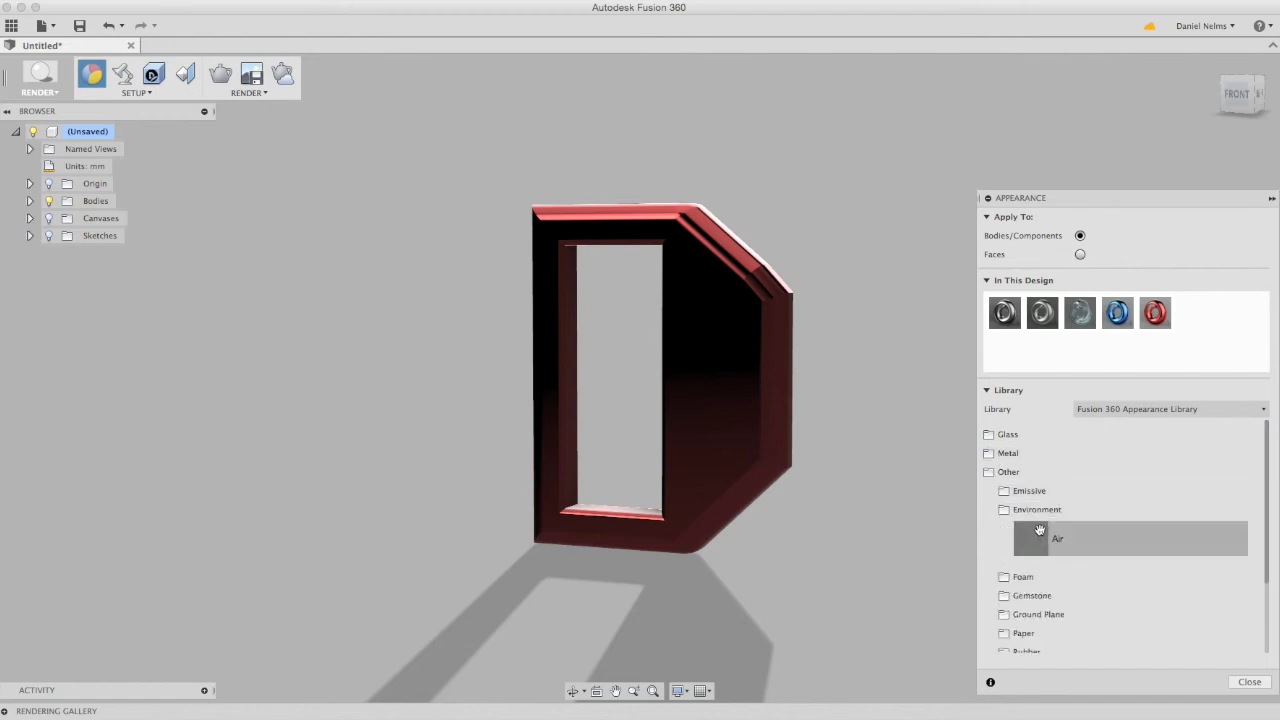
{"action": "left_click", "coordinate": [1020, 510]}
{"action": "left_click", "coordinate": [1023, 530]}
{"action": "scroll", "coordinate": [1075, 551], "scroll_direction": "down", "scroll_amount": 3}
{"action": "scroll", "coordinate": [1080, 548], "scroll_direction": "up", "scroll_amount": 3}
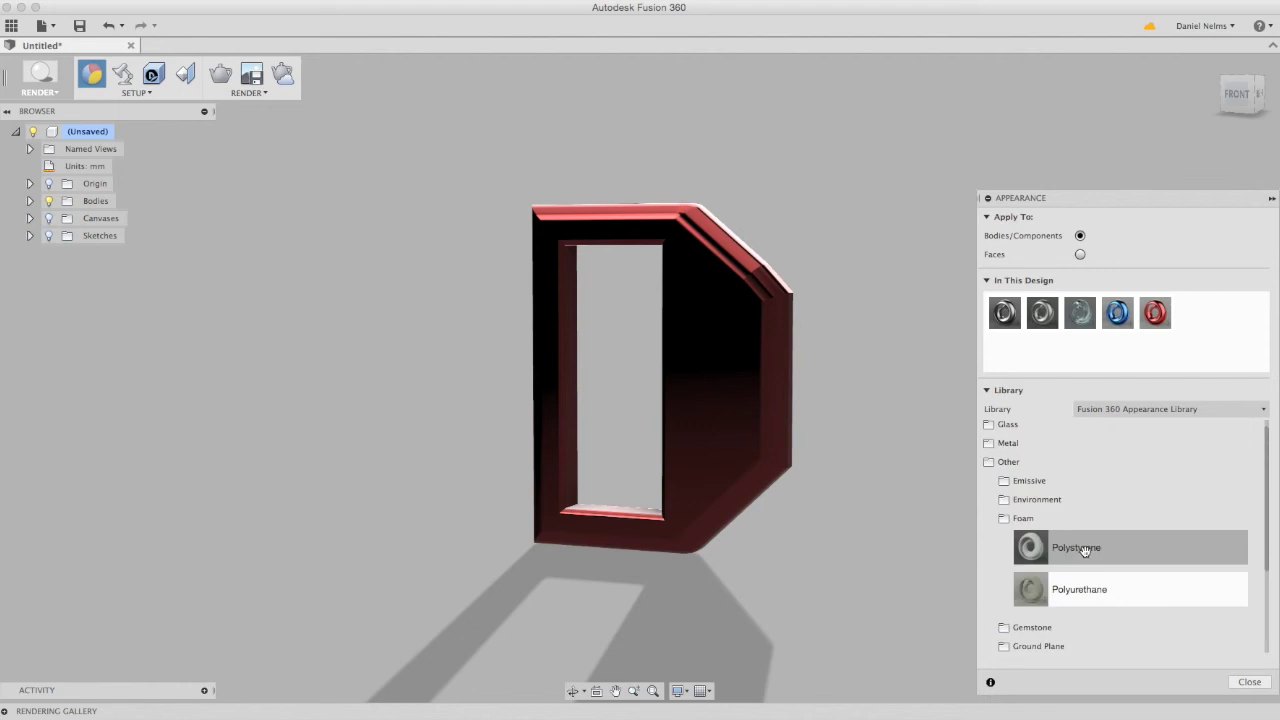
{"action": "left_click", "coordinate": [1018, 520]}
{"action": "left_click", "coordinate": [1030, 537]}
{"action": "scroll", "coordinate": [1040, 580], "scroll_direction": "down", "scroll_amount": 3}
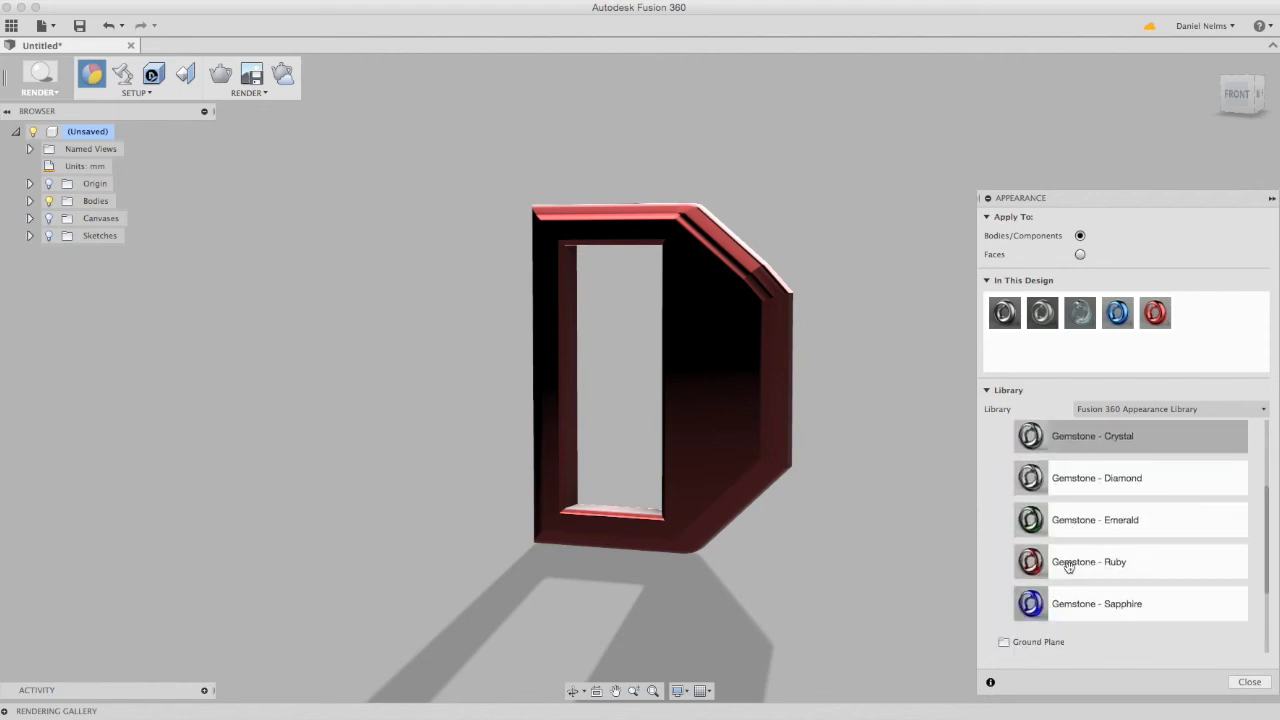
{"action": "scroll", "coordinate": [1060, 555], "scroll_direction": "up", "scroll_amount": 3}
{"action": "left_click", "coordinate": [1036, 497]}
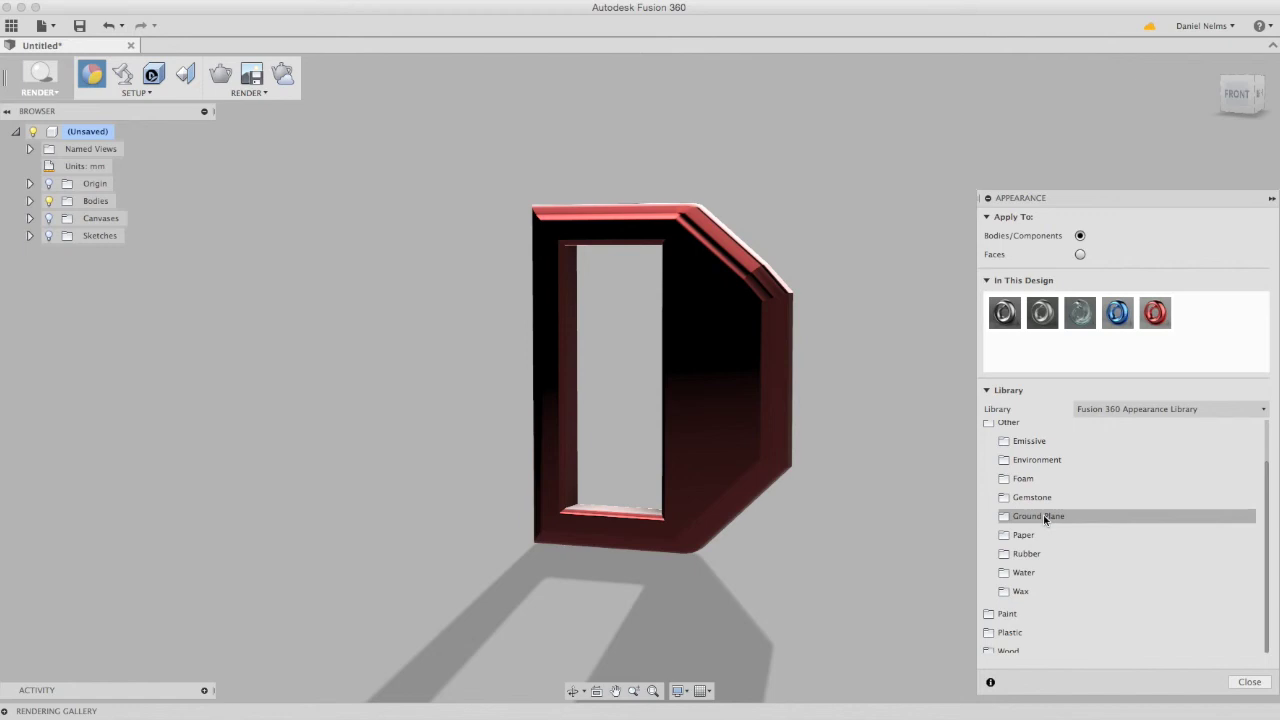
Examine the Paper, Rubber, Water and Wax appearances and collapse the Other category.
{"action": "left_click", "coordinate": [1025, 536]}
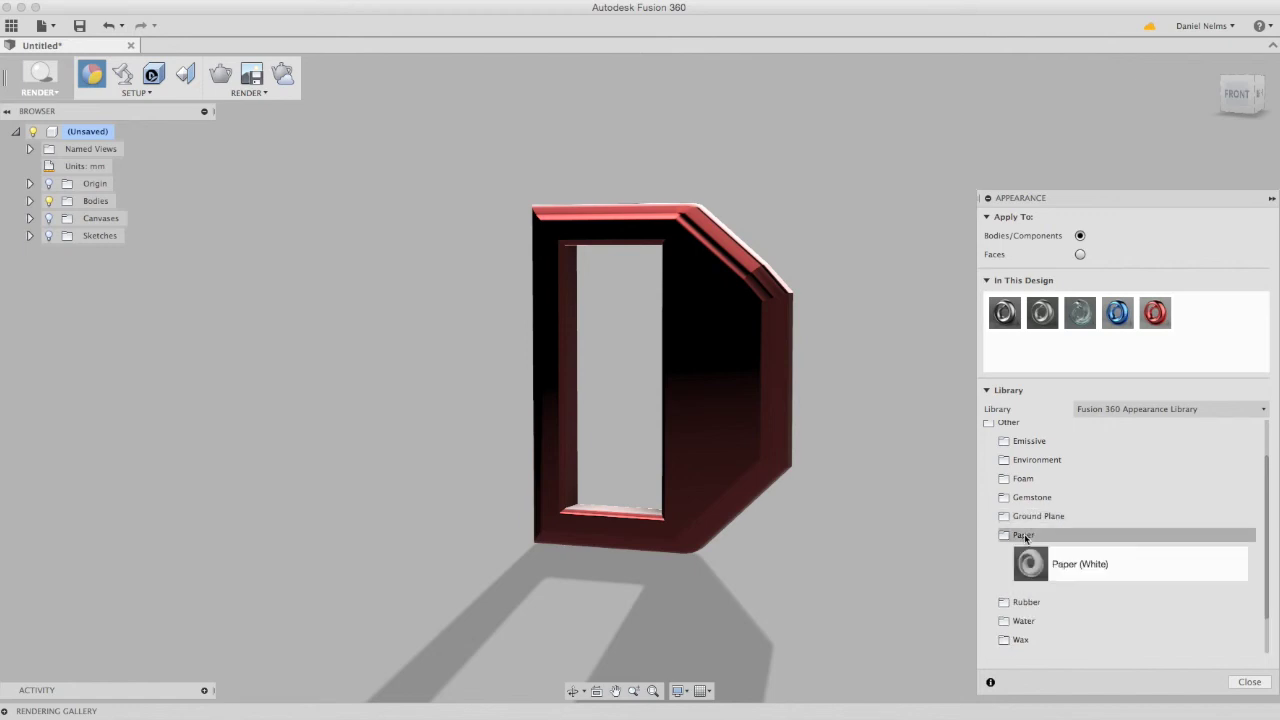
{"action": "left_click", "coordinate": [1025, 536]}
{"action": "left_click", "coordinate": [1025, 553]}
{"action": "left_click", "coordinate": [1025, 553]}
{"action": "left_click", "coordinate": [1020, 571]}
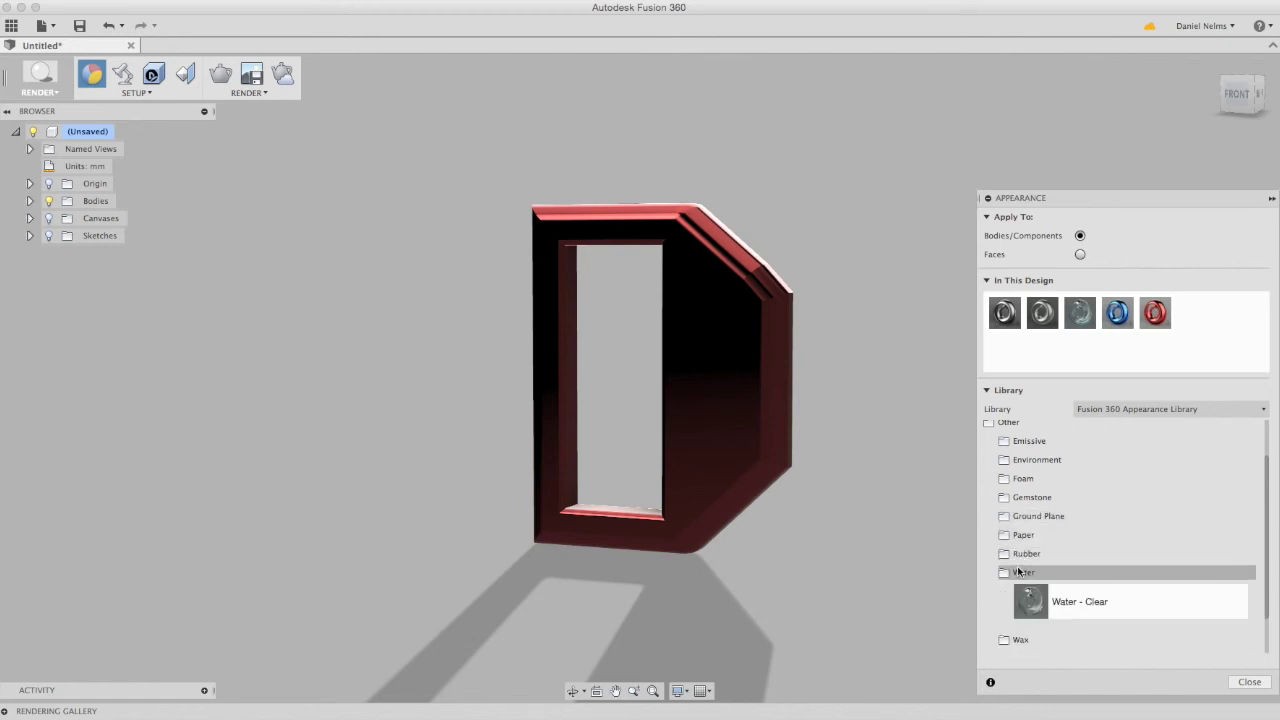
{"action": "left_click", "coordinate": [1020, 571]}
{"action": "left_click", "coordinate": [1015, 589]}
{"action": "scroll", "coordinate": [1015, 589], "scroll_direction": "down", "scroll_amount": 3}
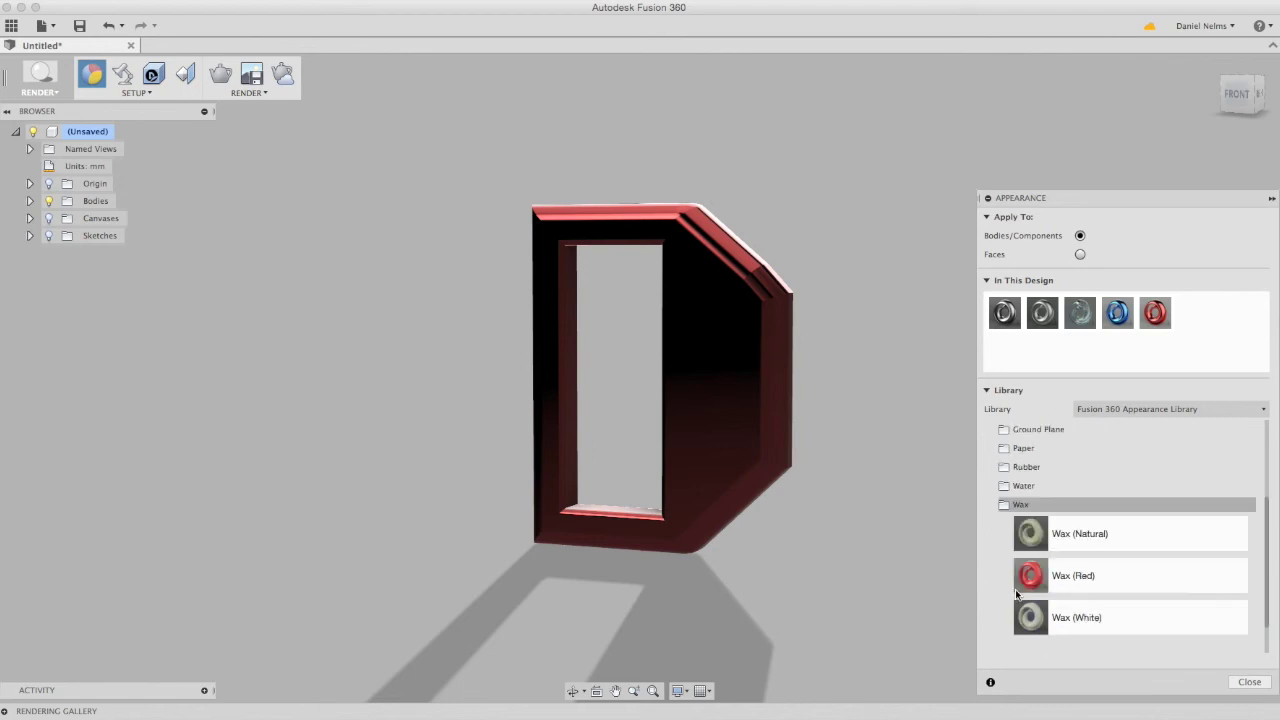
{"action": "scroll", "coordinate": [1015, 589], "scroll_direction": "up", "scroll_amount": 3}
{"action": "left_click", "coordinate": [996, 478]}
Look through the Glossy and Metallic paint appearances and collapse the Paint category.
{"action": "left_click", "coordinate": [996, 491]}
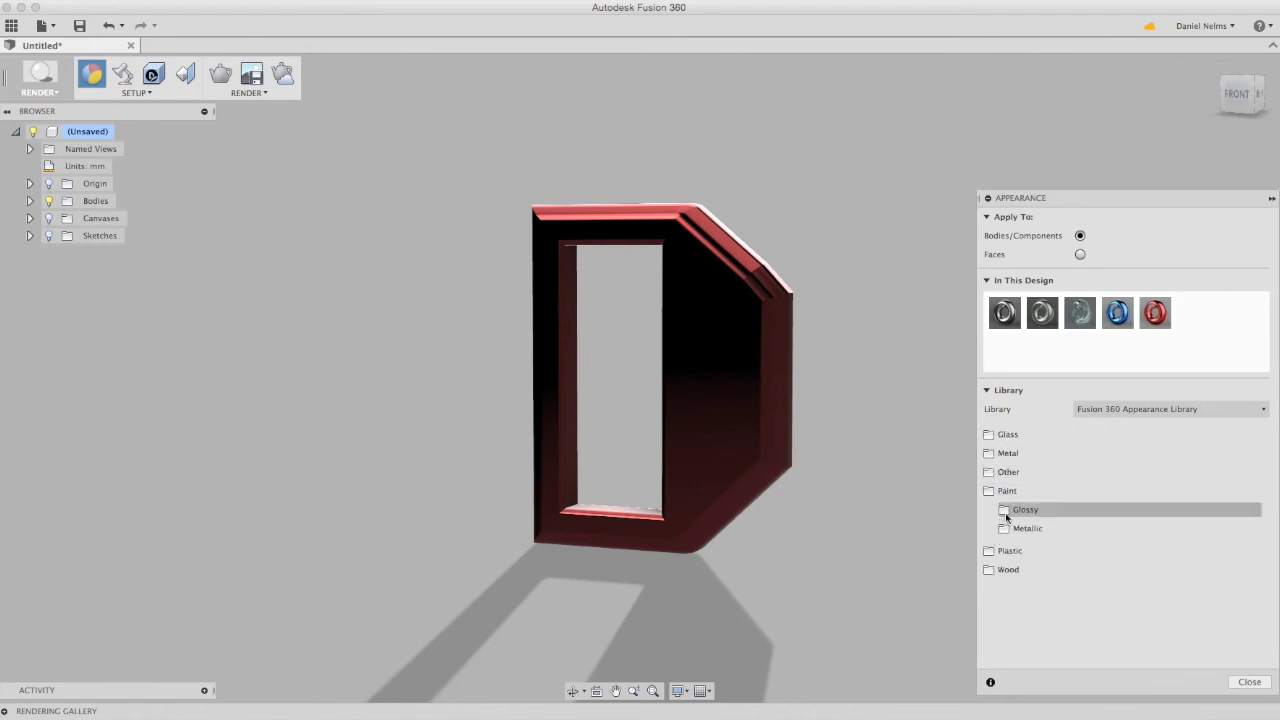
{"action": "left_click", "coordinate": [1010, 512]}
{"action": "scroll", "coordinate": [1020, 525], "scroll_direction": "down", "scroll_amount": 5}
{"action": "scroll", "coordinate": [1031, 529], "scroll_direction": "up", "scroll_amount": 4}
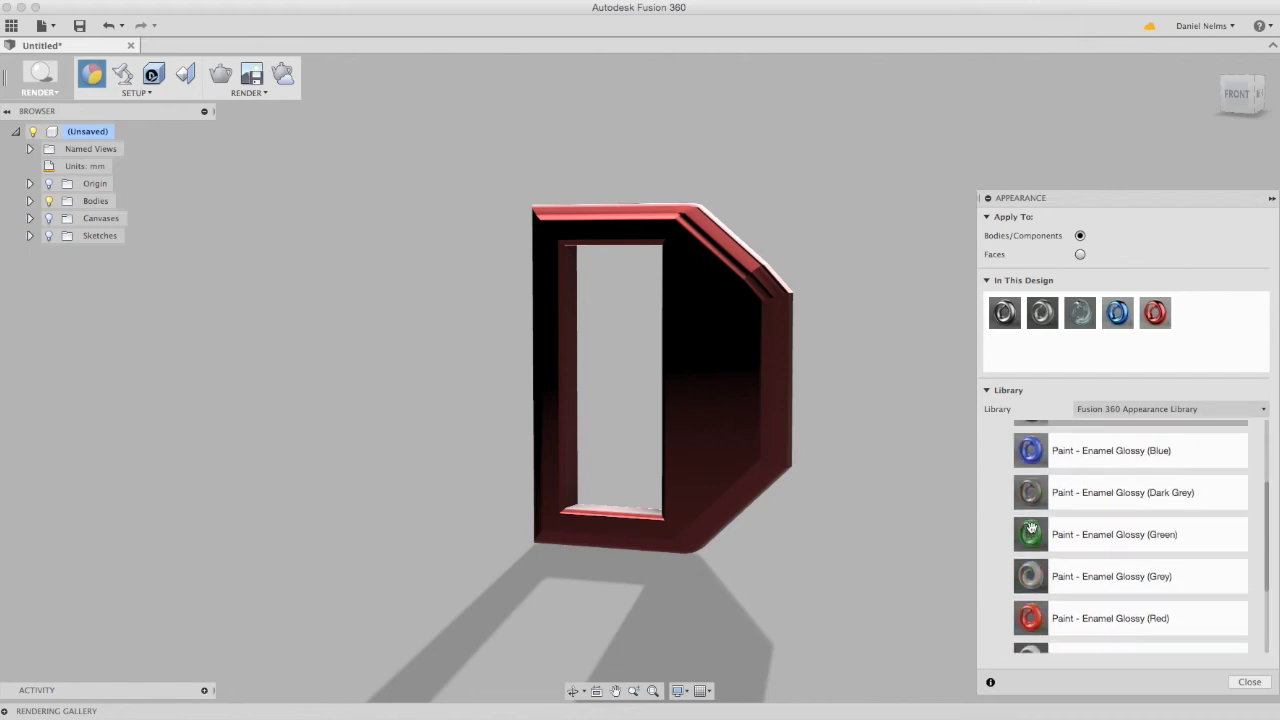
{"action": "scroll", "coordinate": [1101, 557], "scroll_direction": "up", "scroll_amount": 2}
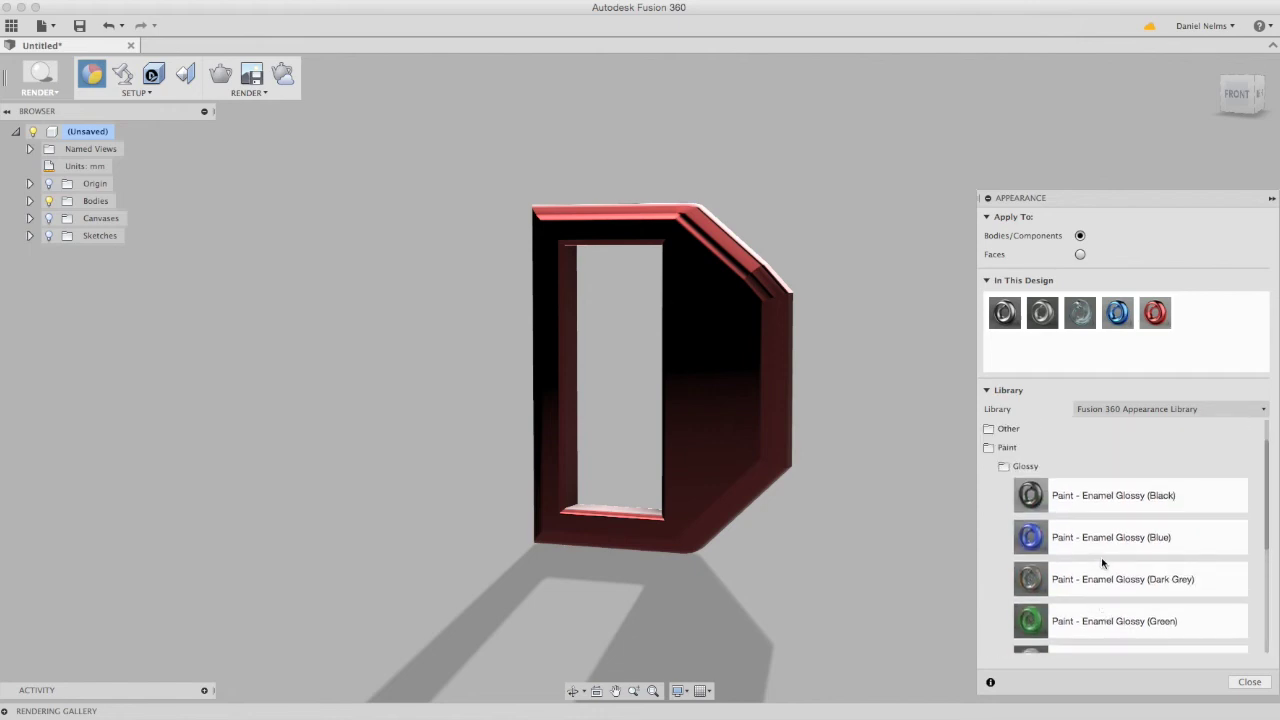
{"action": "left_click", "coordinate": [1004, 510]}
{"action": "left_click", "coordinate": [1005, 530]}
{"action": "scroll", "coordinate": [1008, 535], "scroll_direction": "down", "scroll_amount": 4}
{"action": "scroll", "coordinate": [1008, 530], "scroll_direction": "up", "scroll_amount": 4}
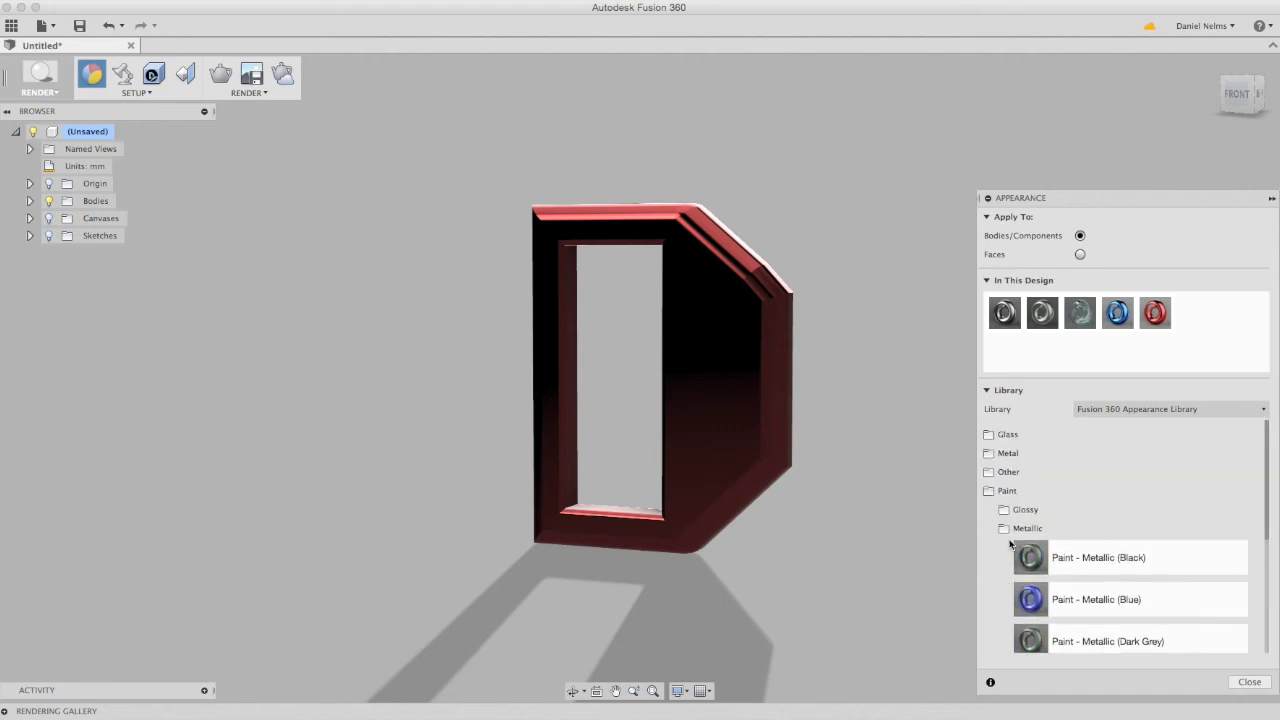
{"action": "left_click", "coordinate": [989, 491]}
Look through the Opaque and Translucent plastic appearances and collapse the appearance settings.
{"action": "left_click", "coordinate": [989, 510]}
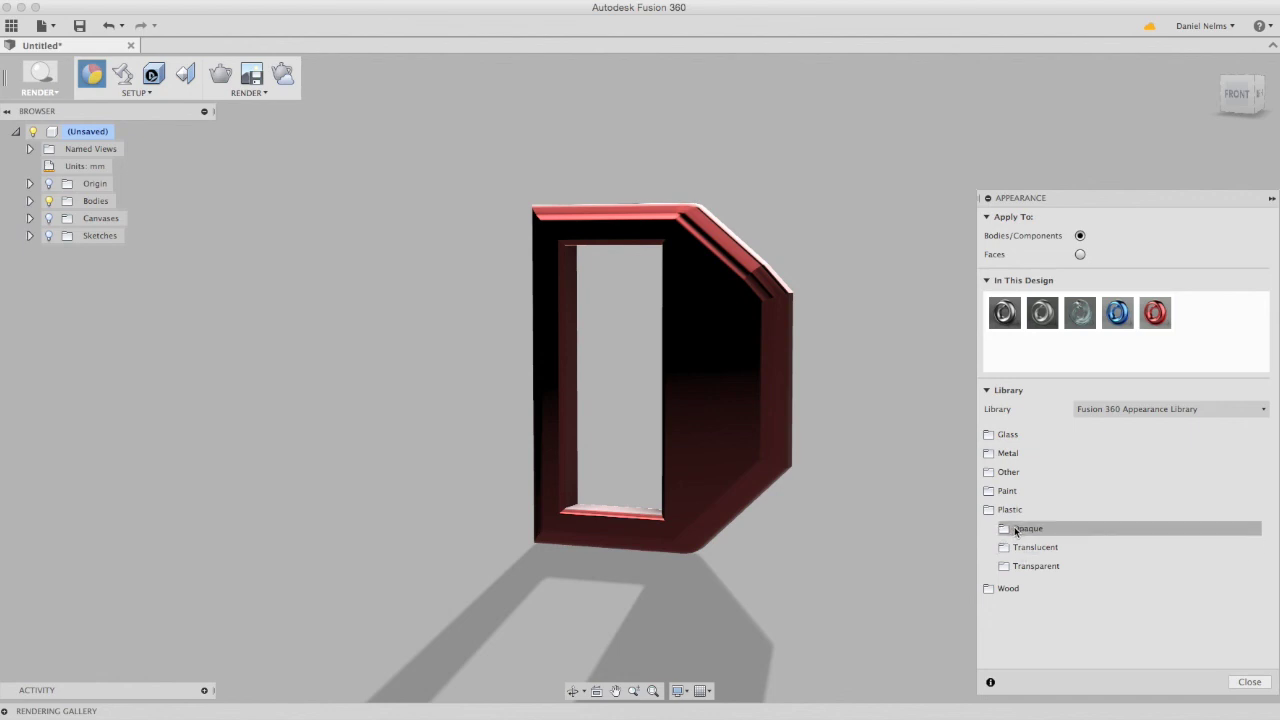
{"action": "left_click", "coordinate": [1015, 531]}
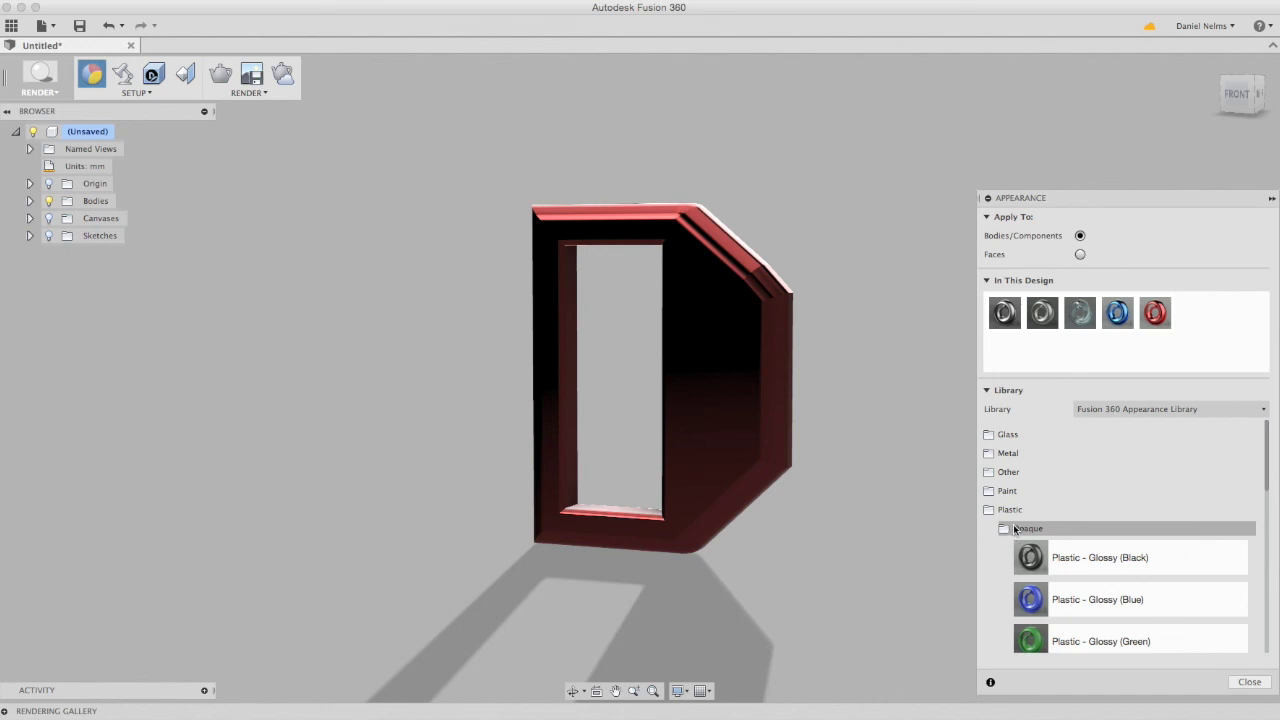
{"action": "scroll", "coordinate": [1015, 531], "scroll_direction": "down", "scroll_amount": 4}
{"action": "scroll", "coordinate": [1015, 530], "scroll_direction": "up", "scroll_amount": 4}
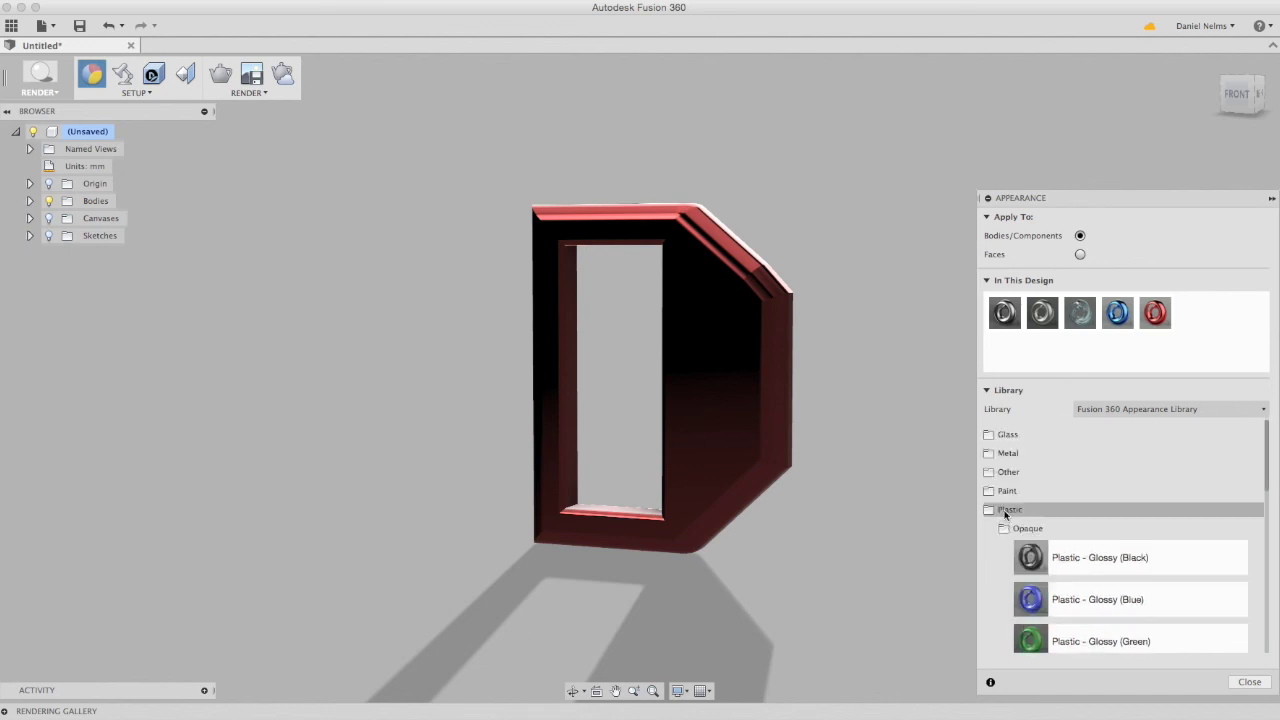
{"action": "left_click", "coordinate": [1006, 530]}
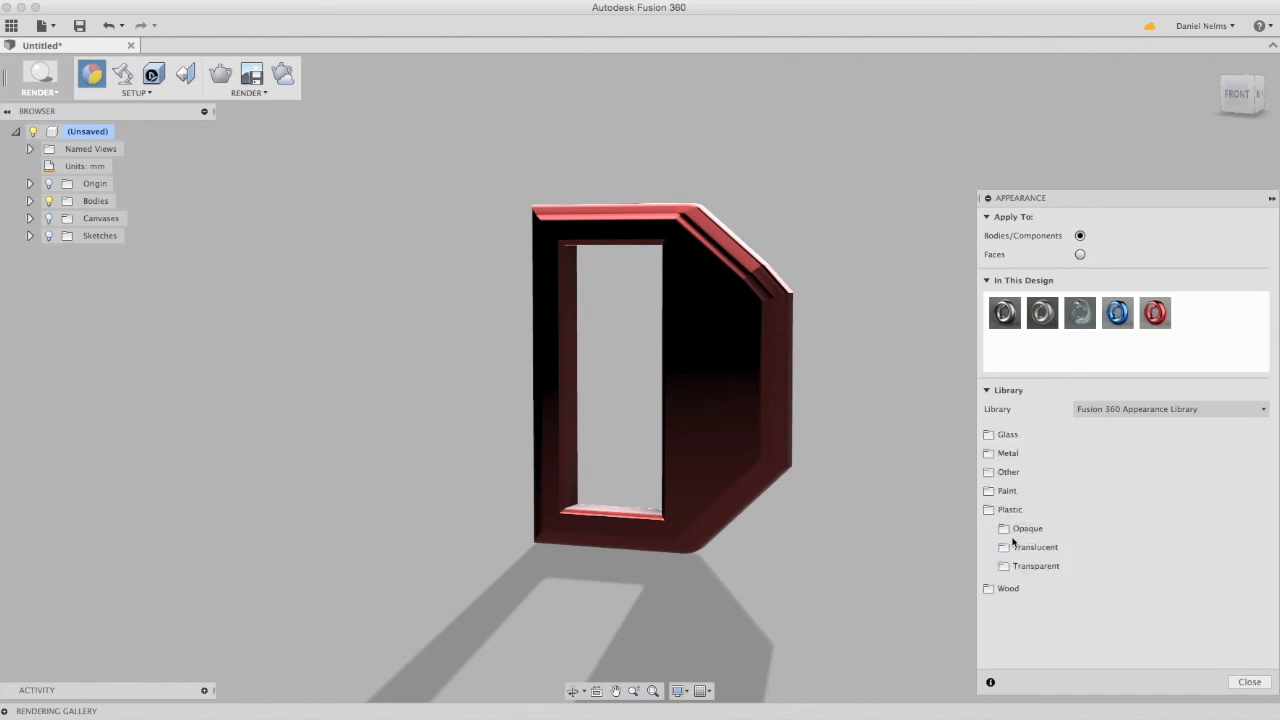
{"action": "left_click", "coordinate": [1014, 546]}
{"action": "scroll", "coordinate": [1015, 548], "scroll_direction": "down", "scroll_amount": 5}
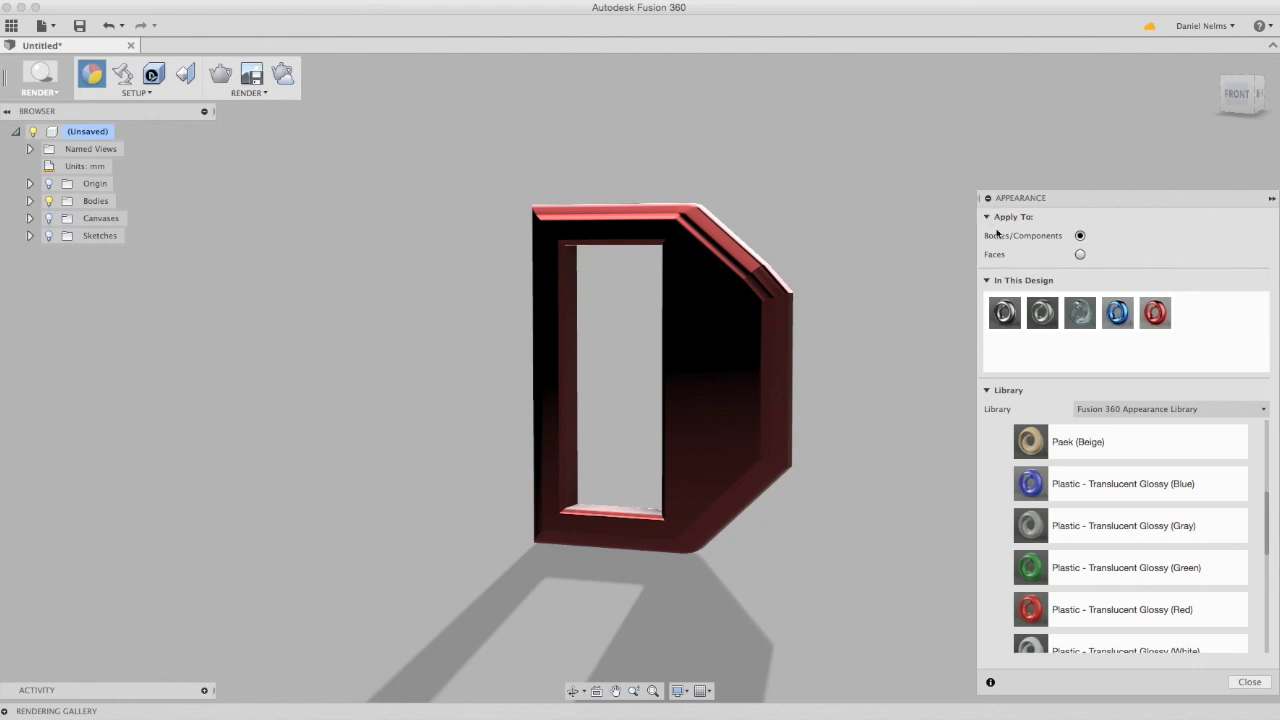
{"action": "scroll", "coordinate": [1120, 500], "scroll_direction": "down", "scroll_amount": 5}
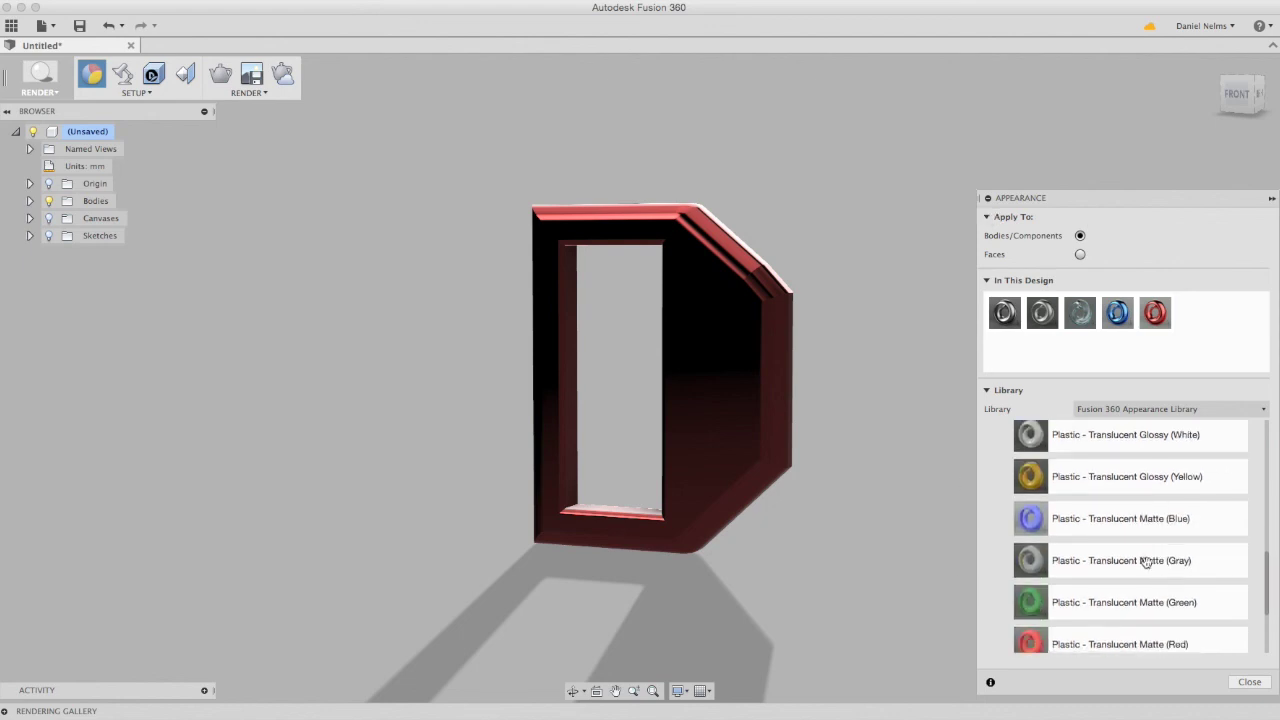
{"action": "left_click", "coordinate": [988, 198]}
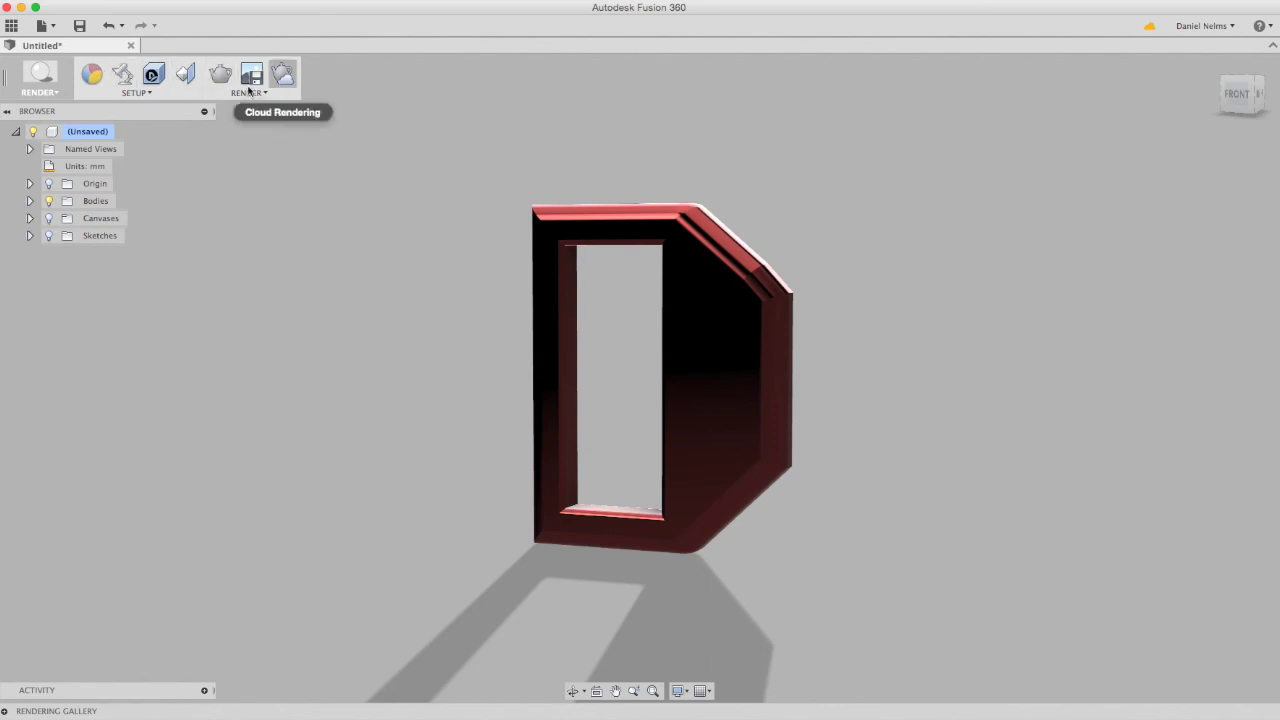
Switch back to the Model workspace and view the buckle at an angle.
{"action": "left_click", "coordinate": [54, 94]}
{"action": "left_click", "coordinate": [30, 117]}
{"action": "middle_click_drag", "start_coordinate": [421, 335], "coordinate": [454, 377]}
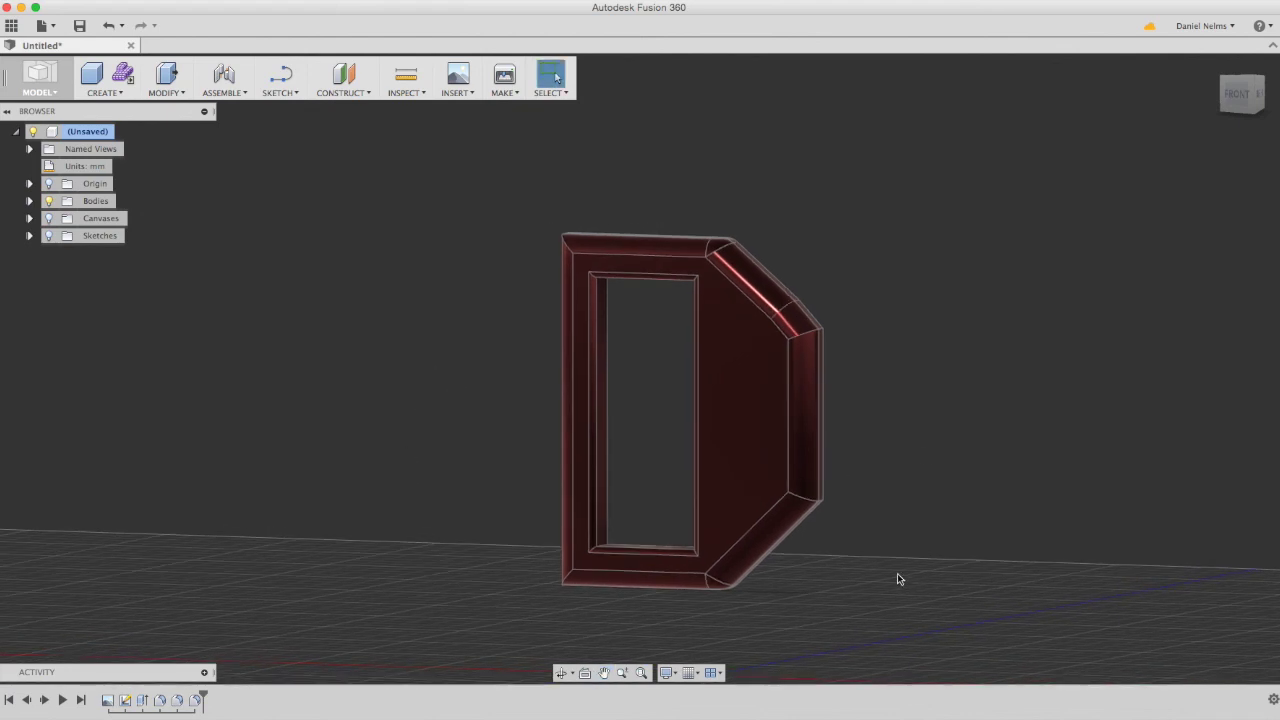